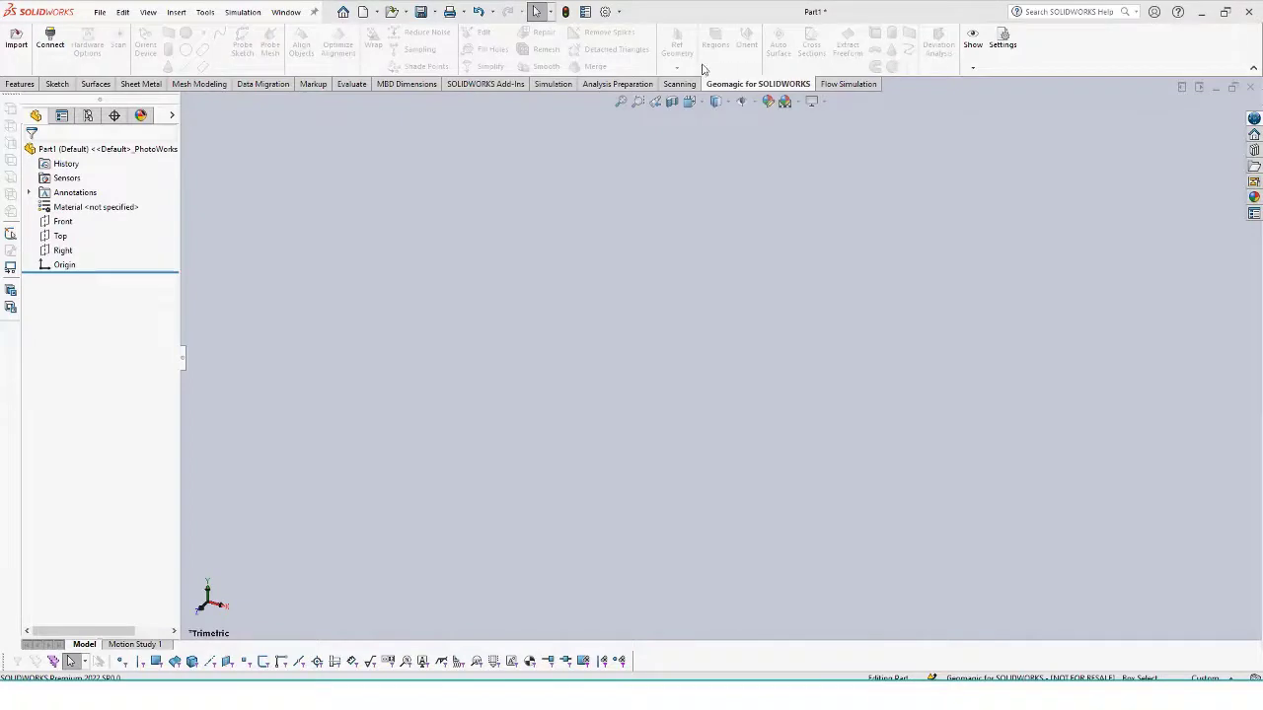
- Check in the list of add-ins that Geomagic for SOLIDWORKS is active and enabled at start-up
left_click(618, 12)
left_click(629, 59)
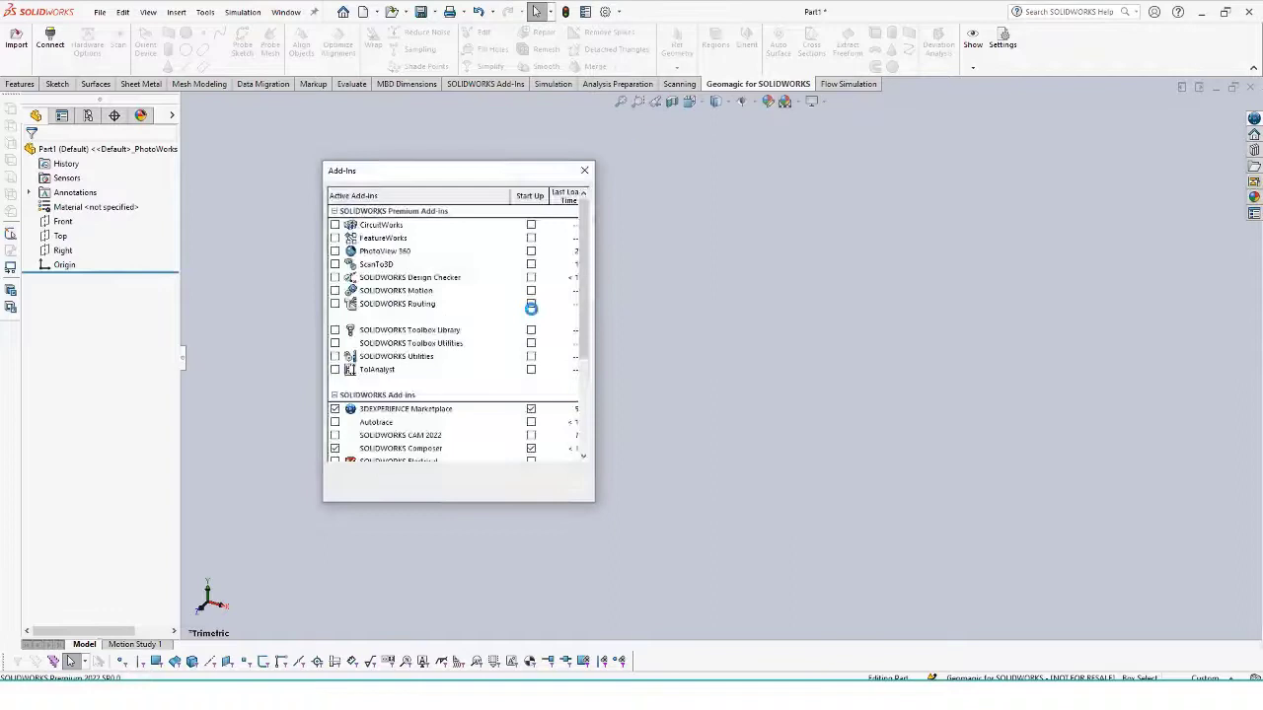
scroll(565, 342, "down", 3)
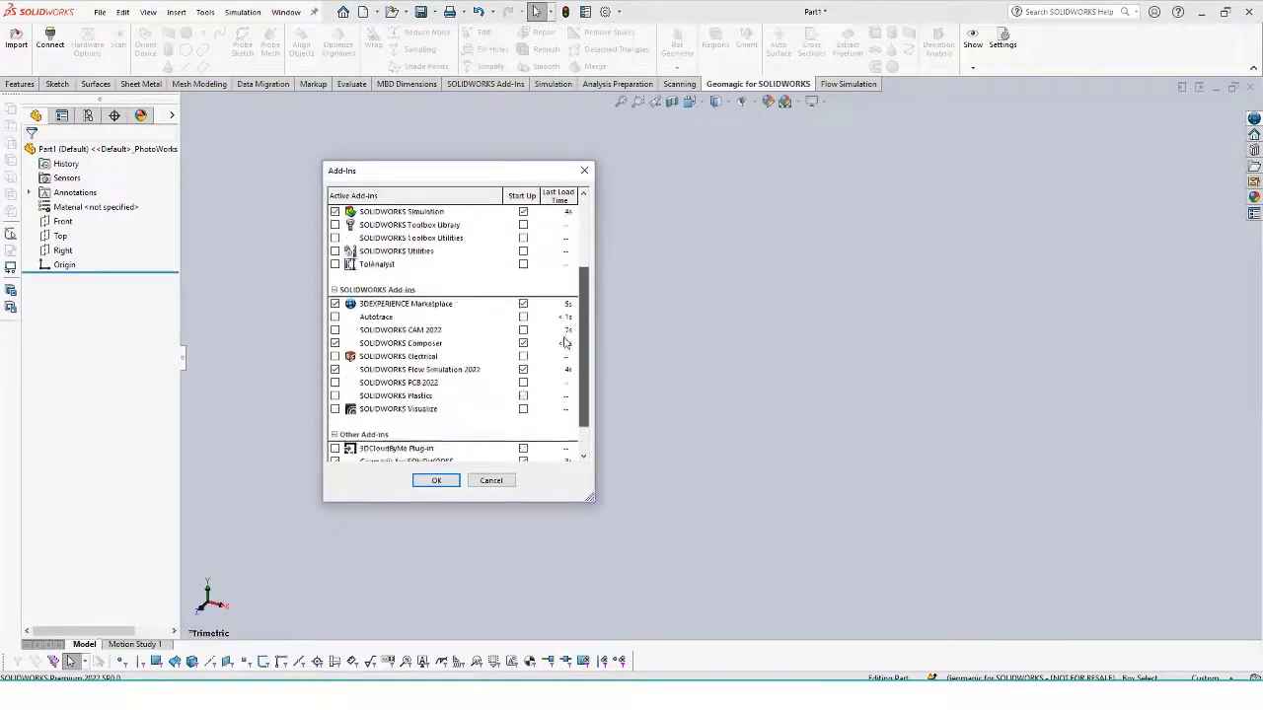
scroll(562, 365, "down", 2)
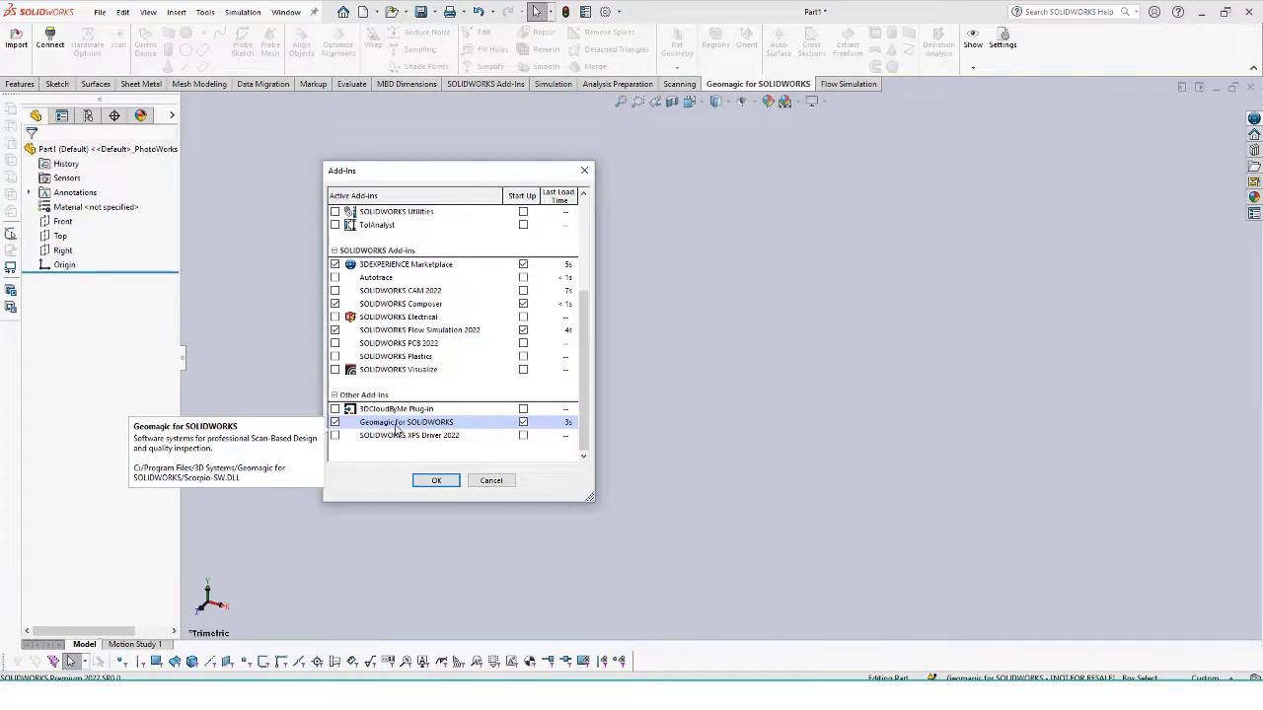
left_click(436, 481)
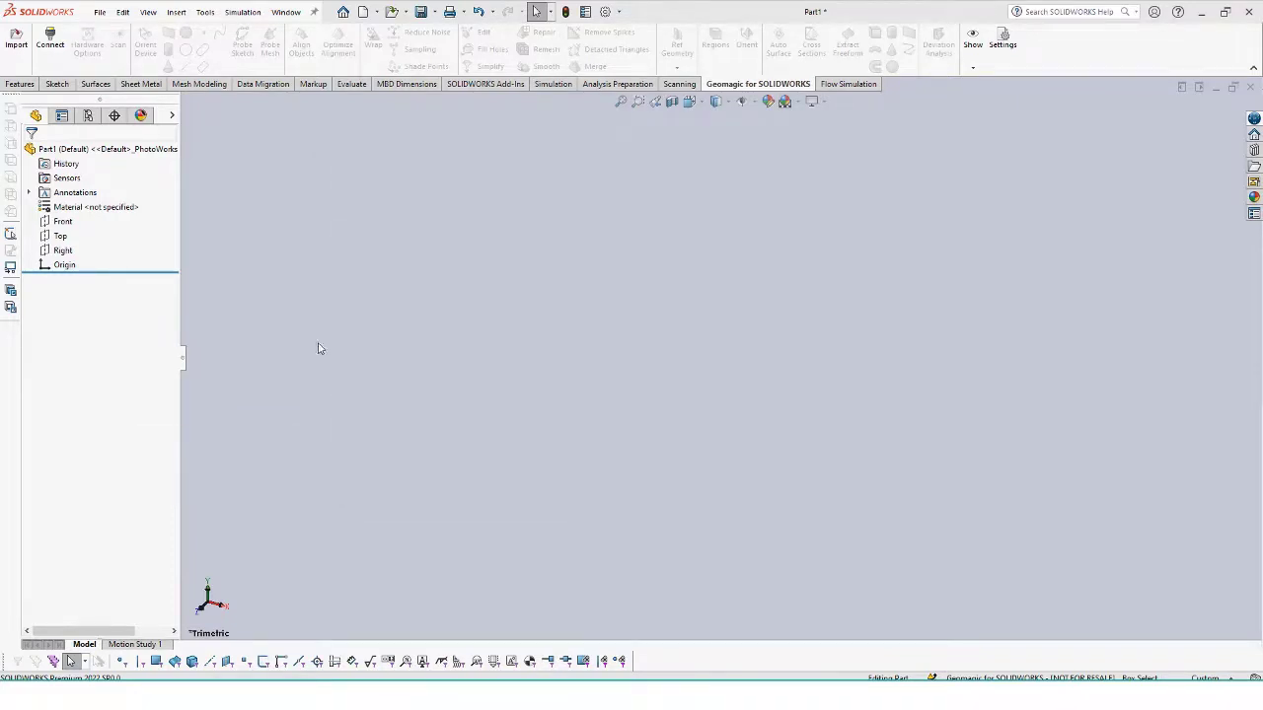
- Import Tank scan.stl from the Bike scan folder in millimeters, with the file type set to All Files
left_click(17, 45)
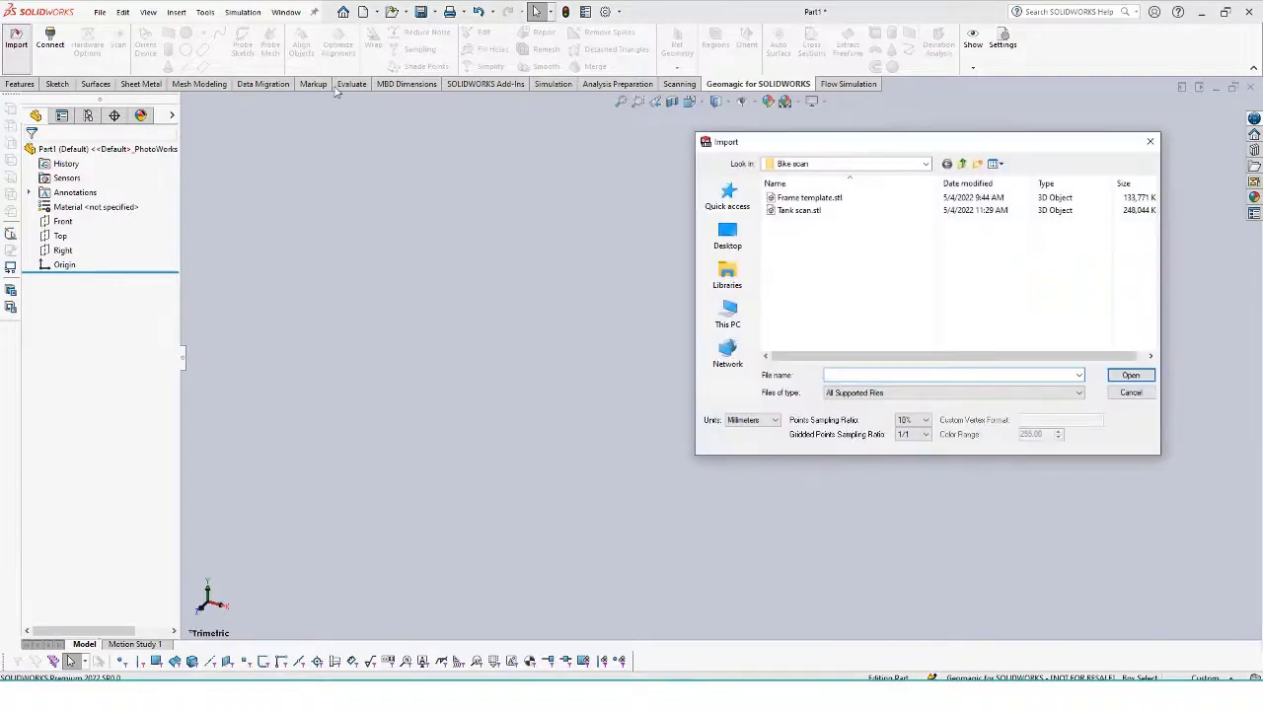
left_click(826, 212)
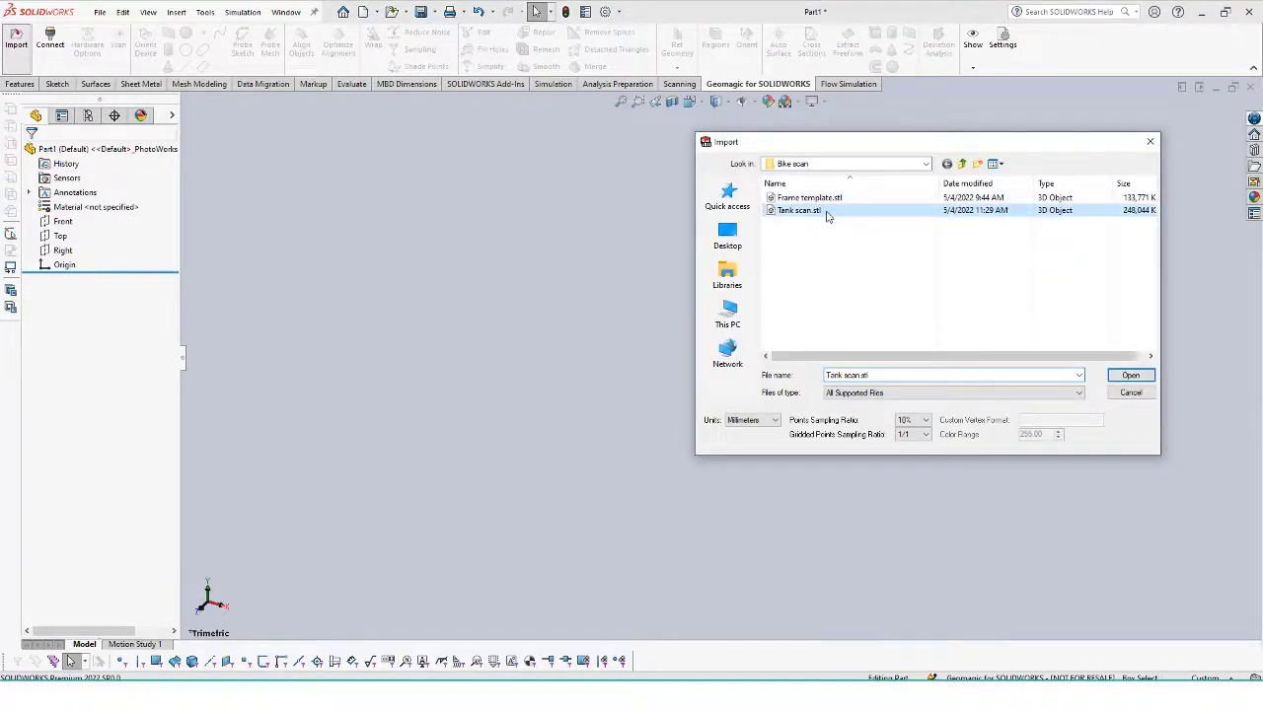
left_click(772, 421)
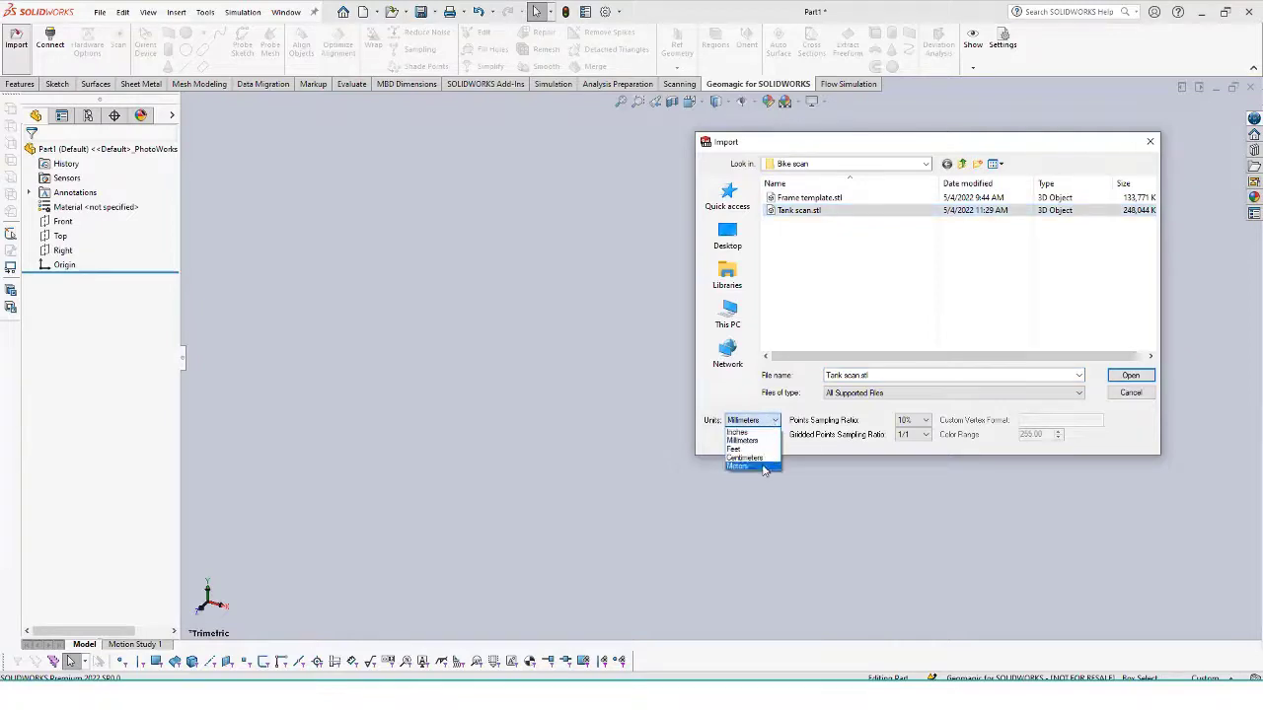
left_click(766, 441)
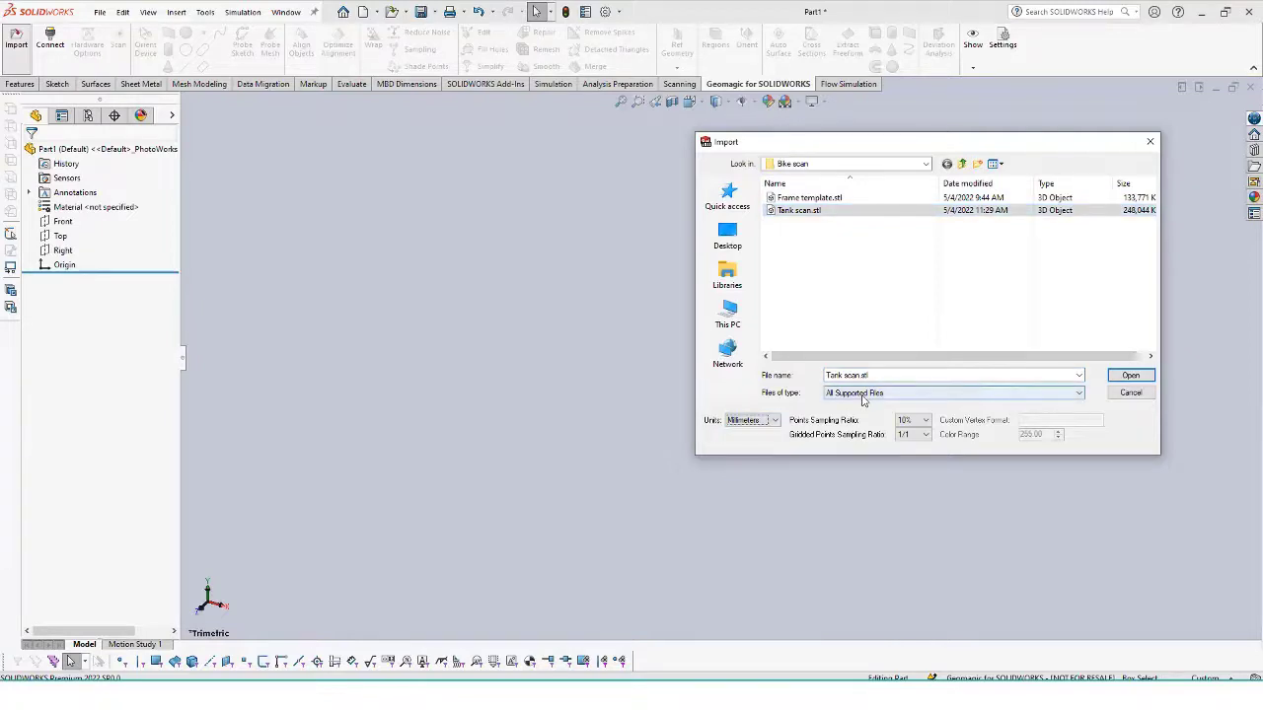
left_click(863, 393)
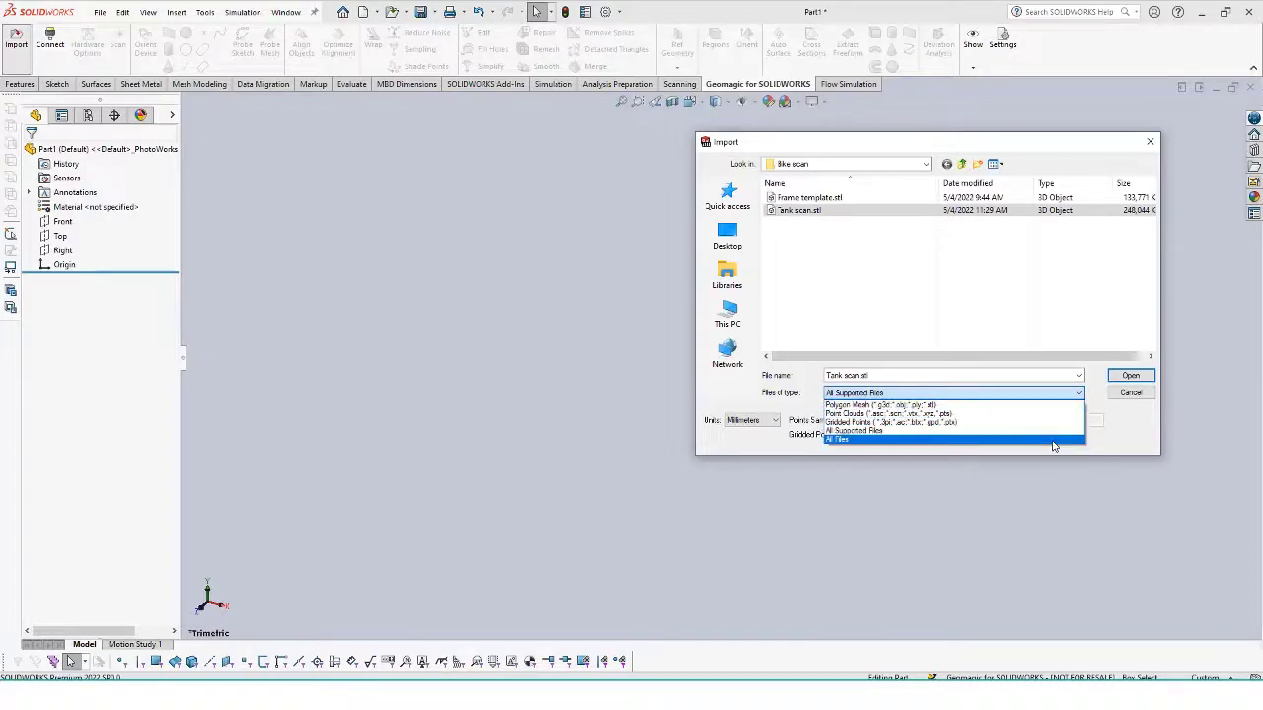
left_click(1052, 440)
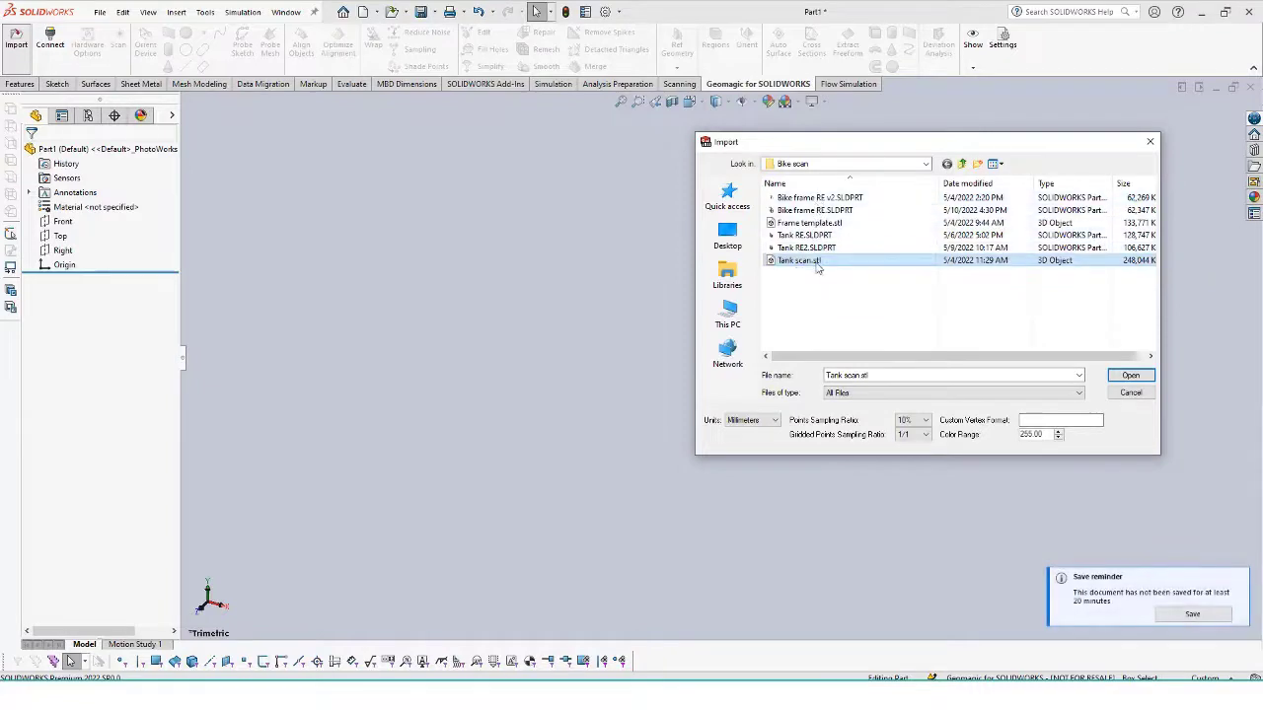
left_click(1147, 381)
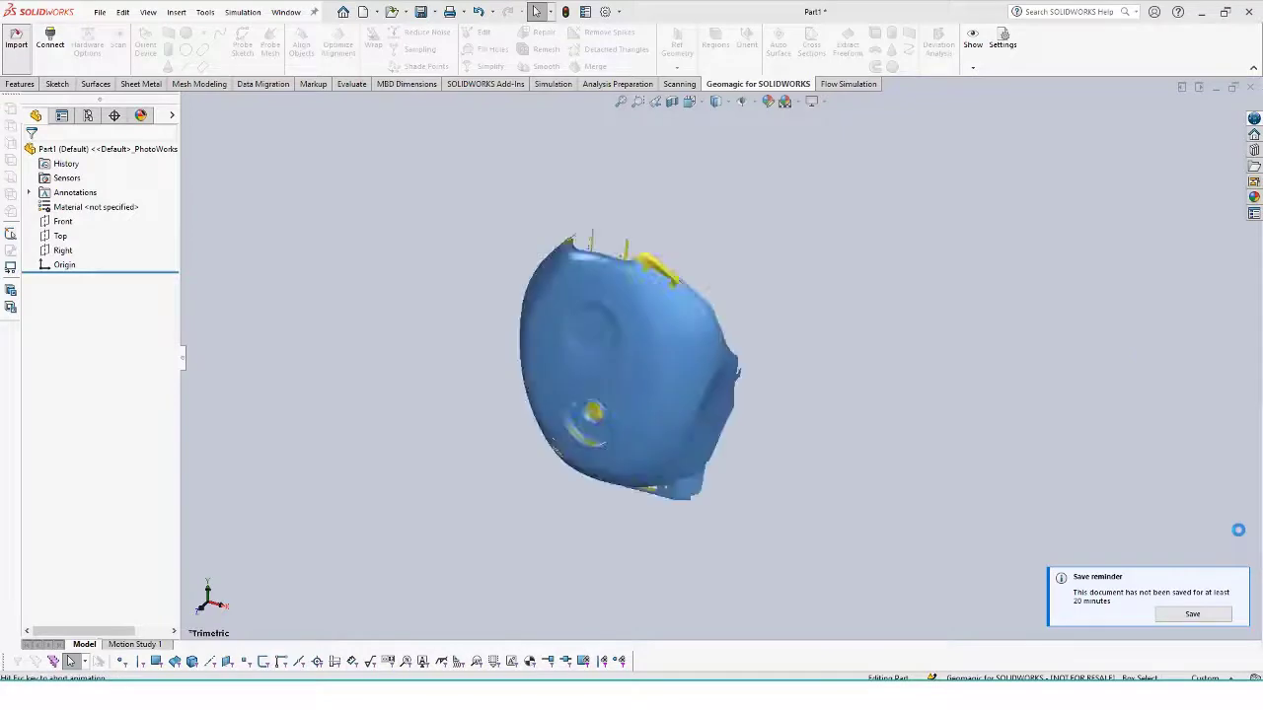
left_click(1239, 579)
- Try displaying the object colors and mesh edges of the tank scan, and switch both off again
middle_click_drag(476, 375, 565, 169)
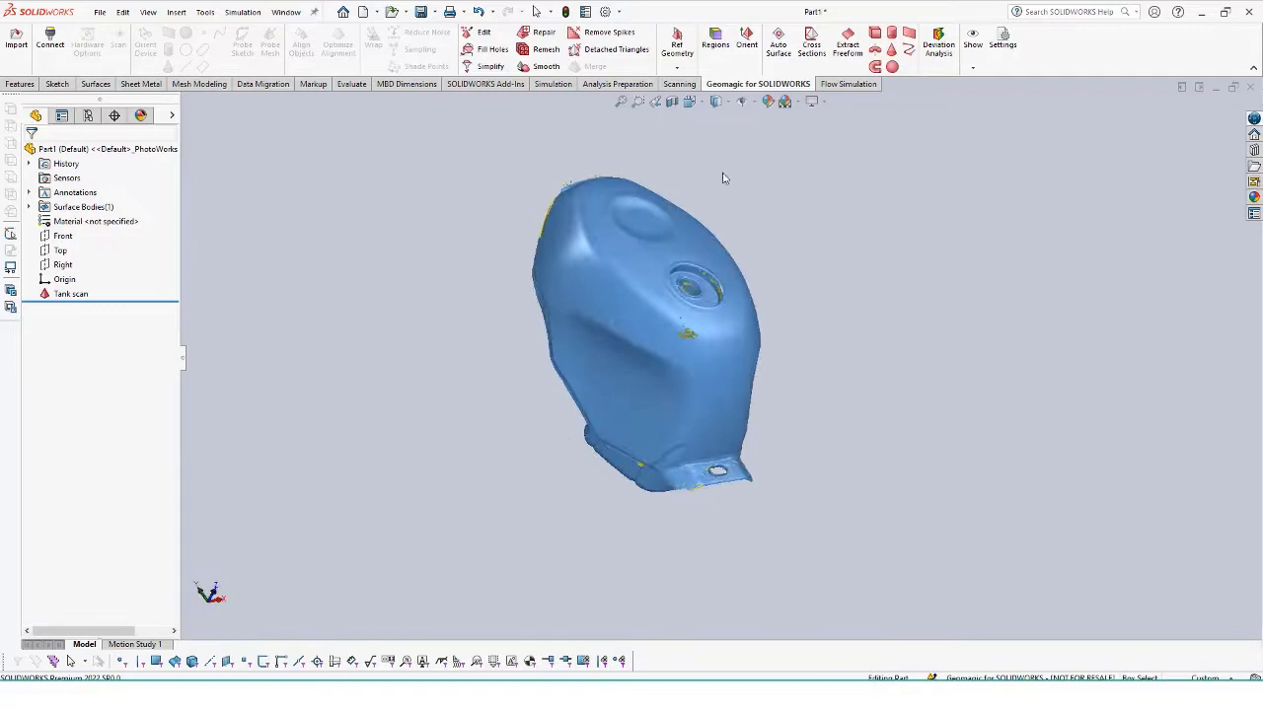
left_click(972, 69)
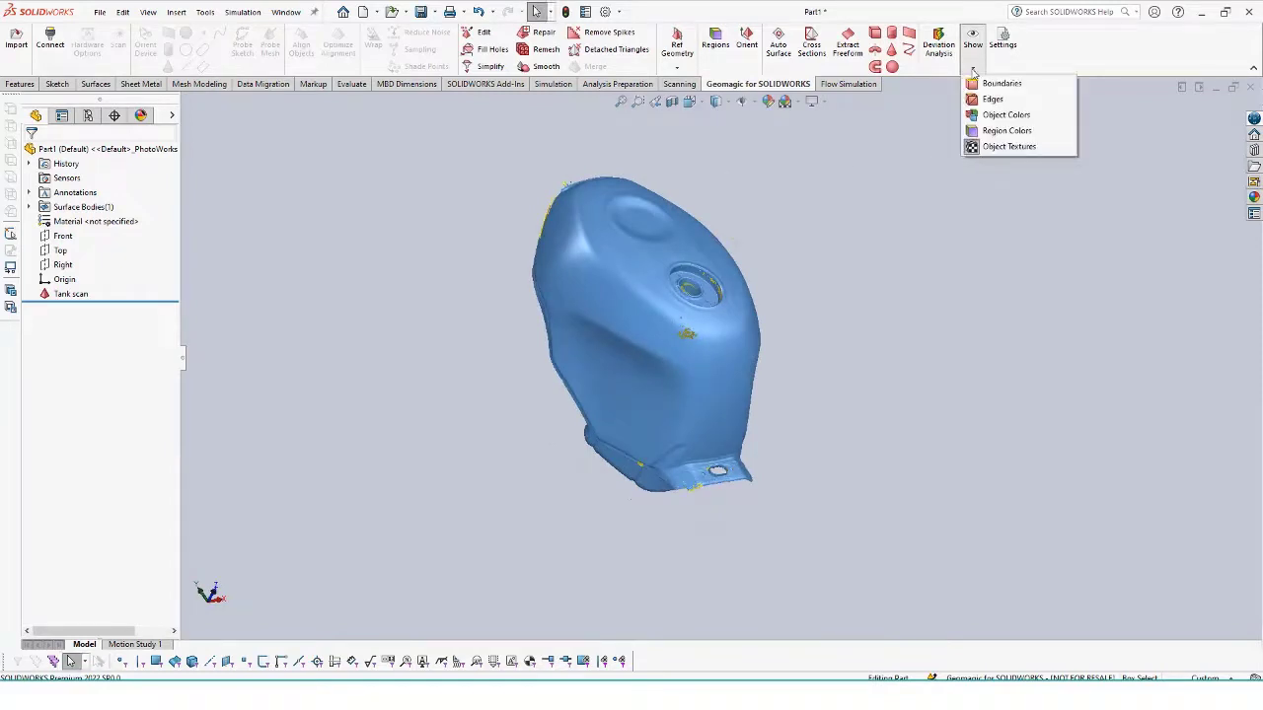
left_click(1018, 131)
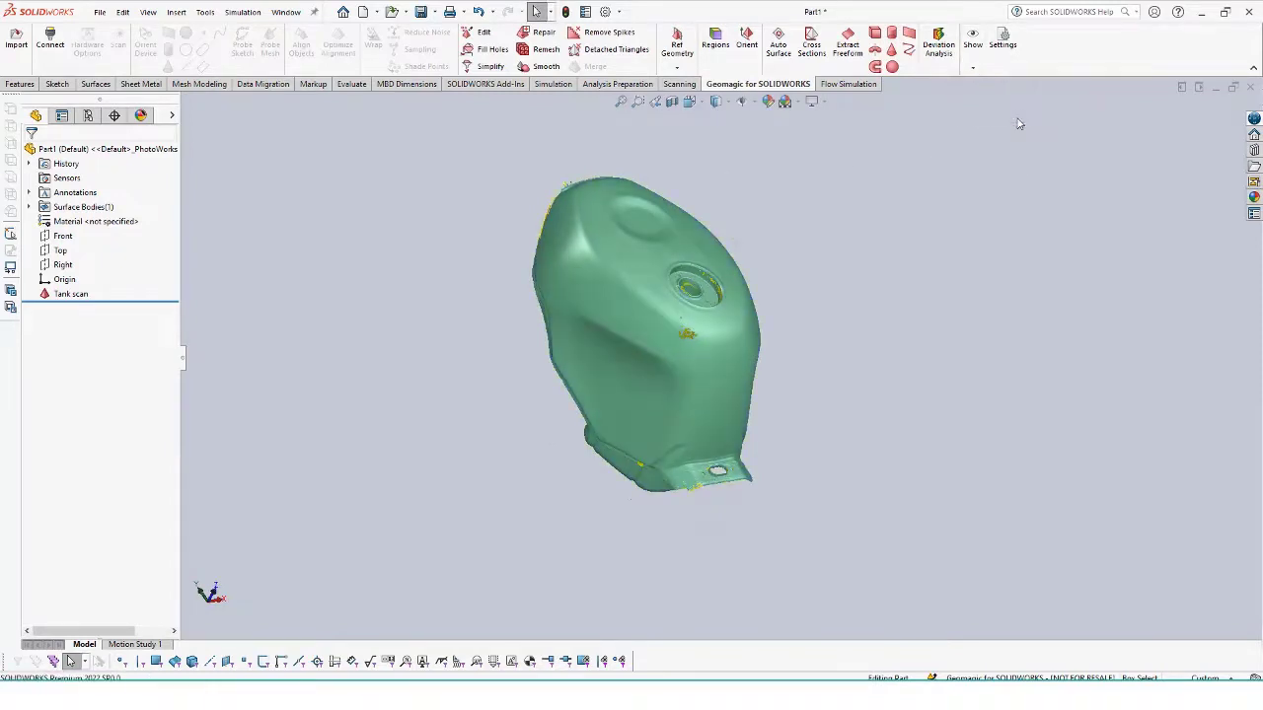
left_click(974, 71)
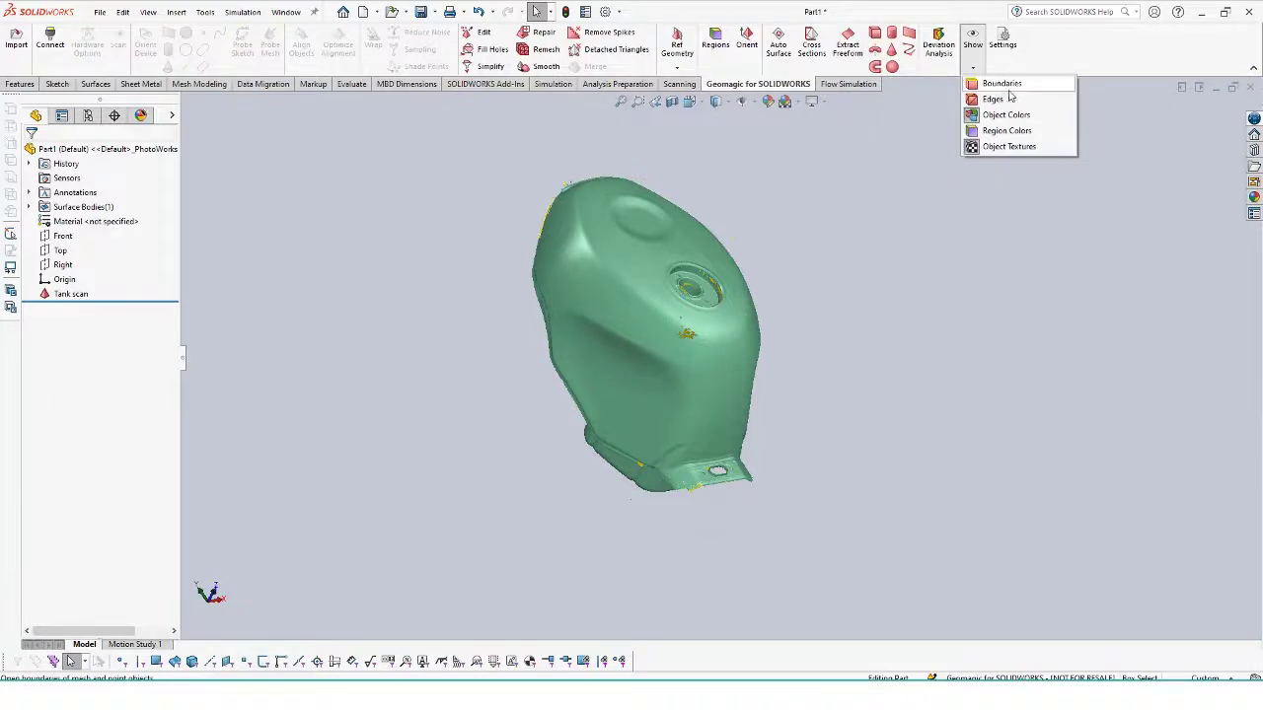
left_click(1005, 99)
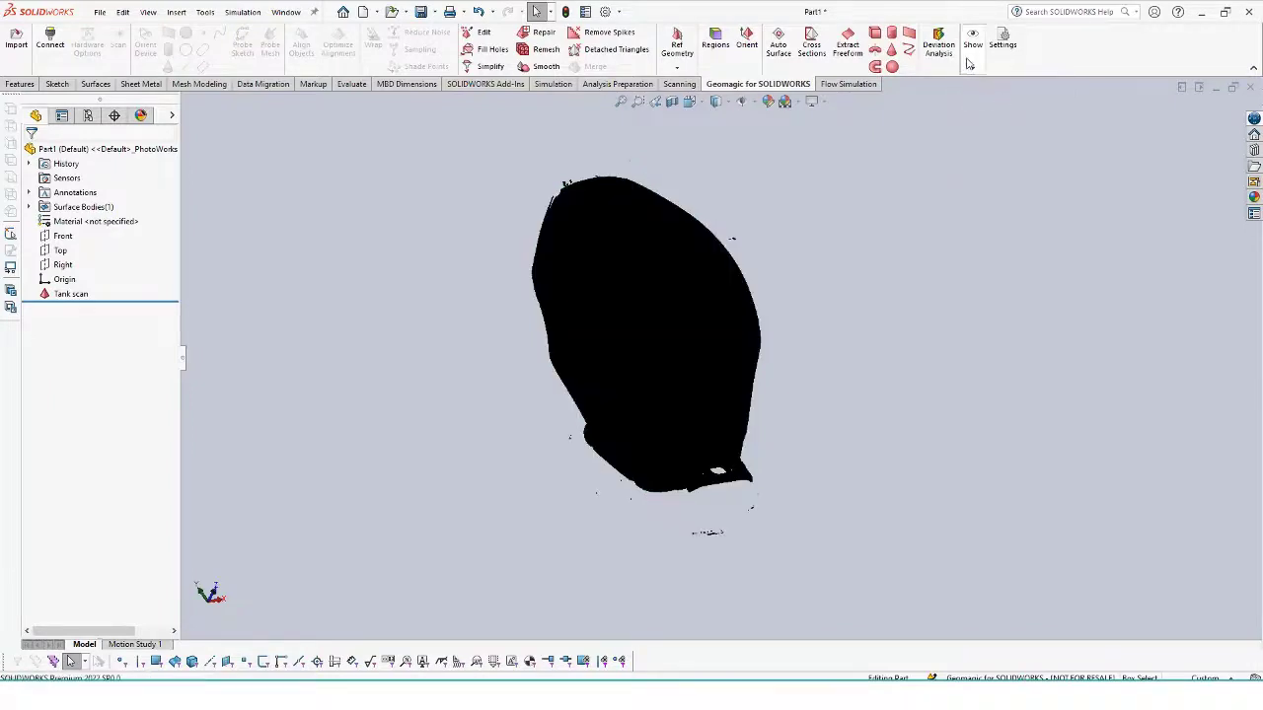
left_click(973, 68)
left_click(999, 98)
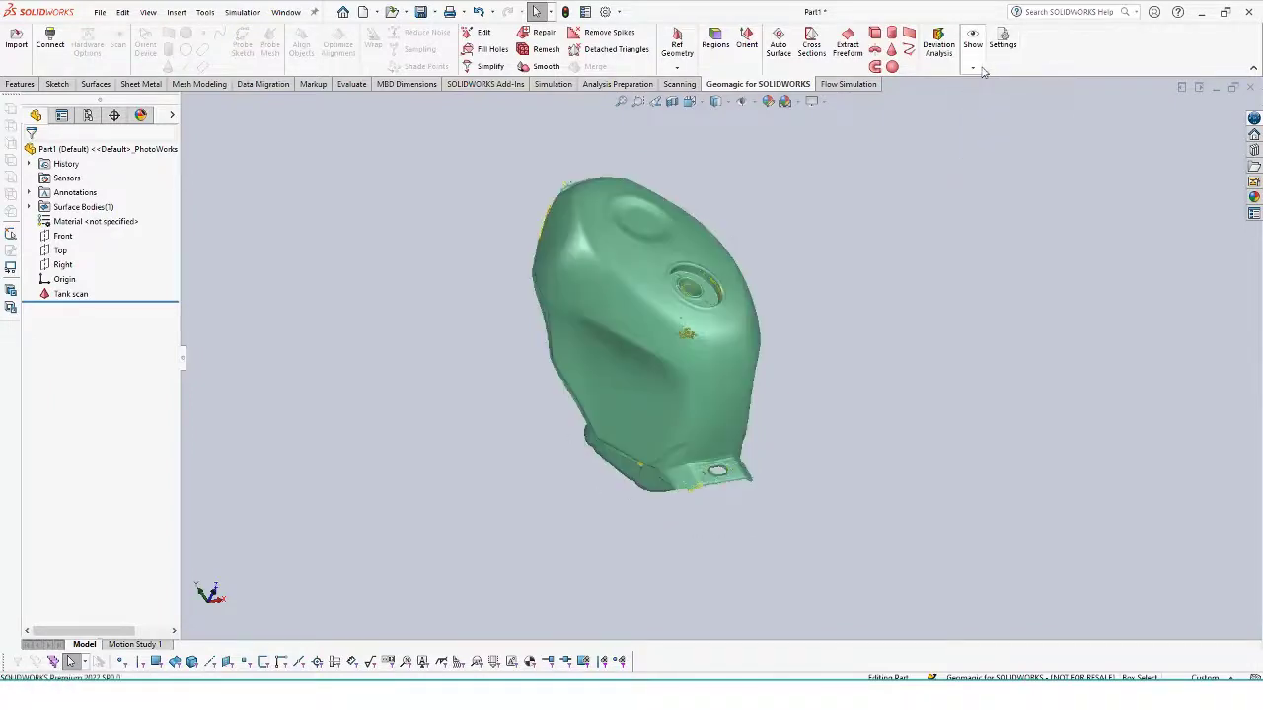
left_click(975, 68)
left_click(991, 123)
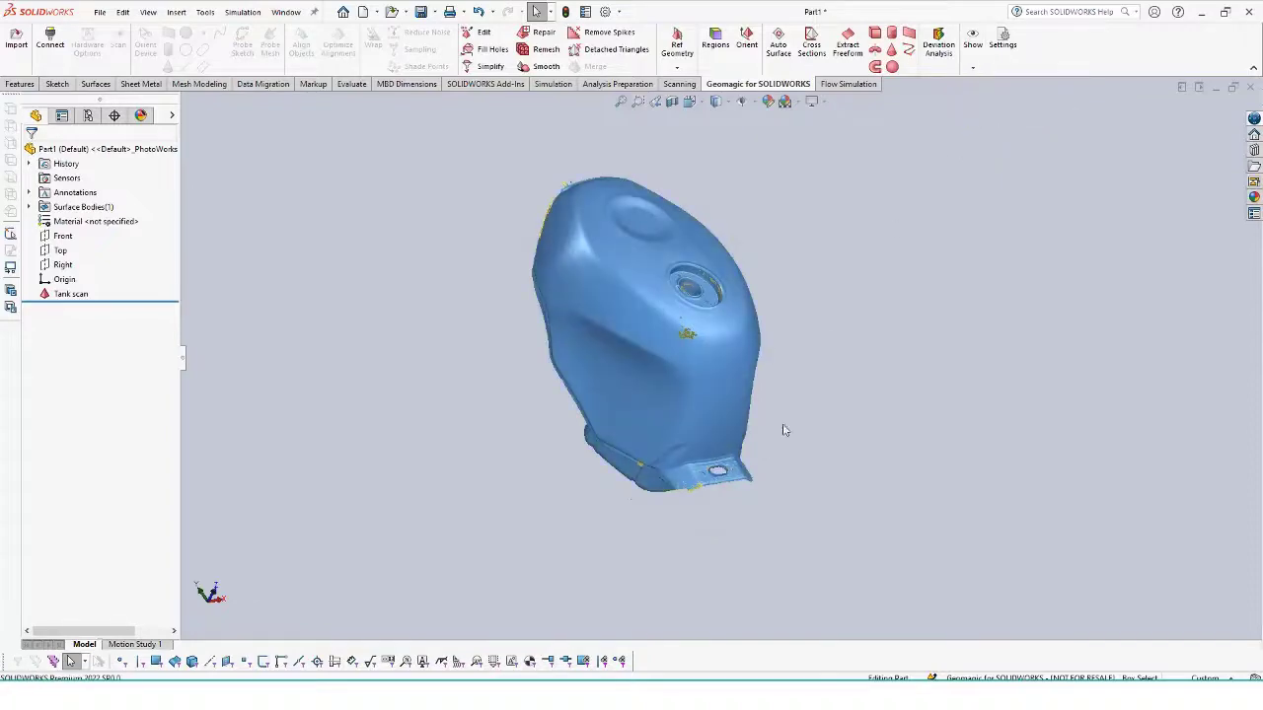
- Set the document units to MMGS and repair the Tank scan mesh with all defect types included
middle_click_drag(767, 372, 837, 246)
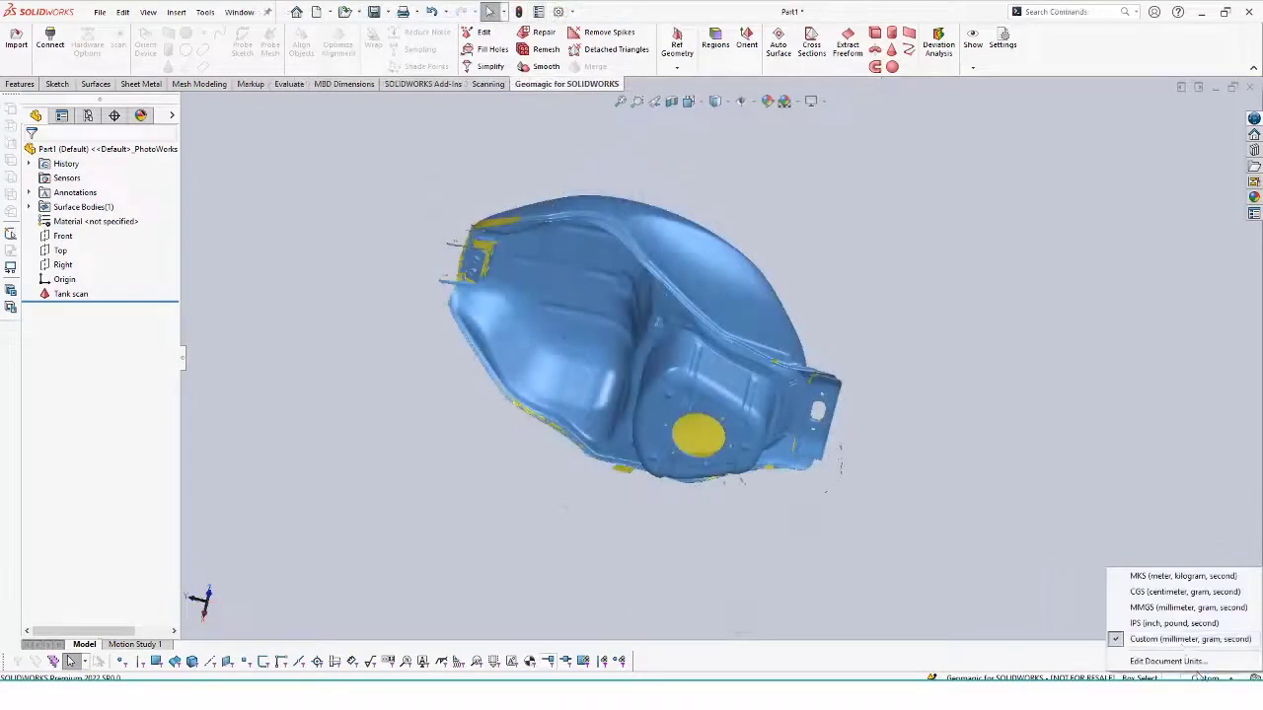
left_click(1170, 610)
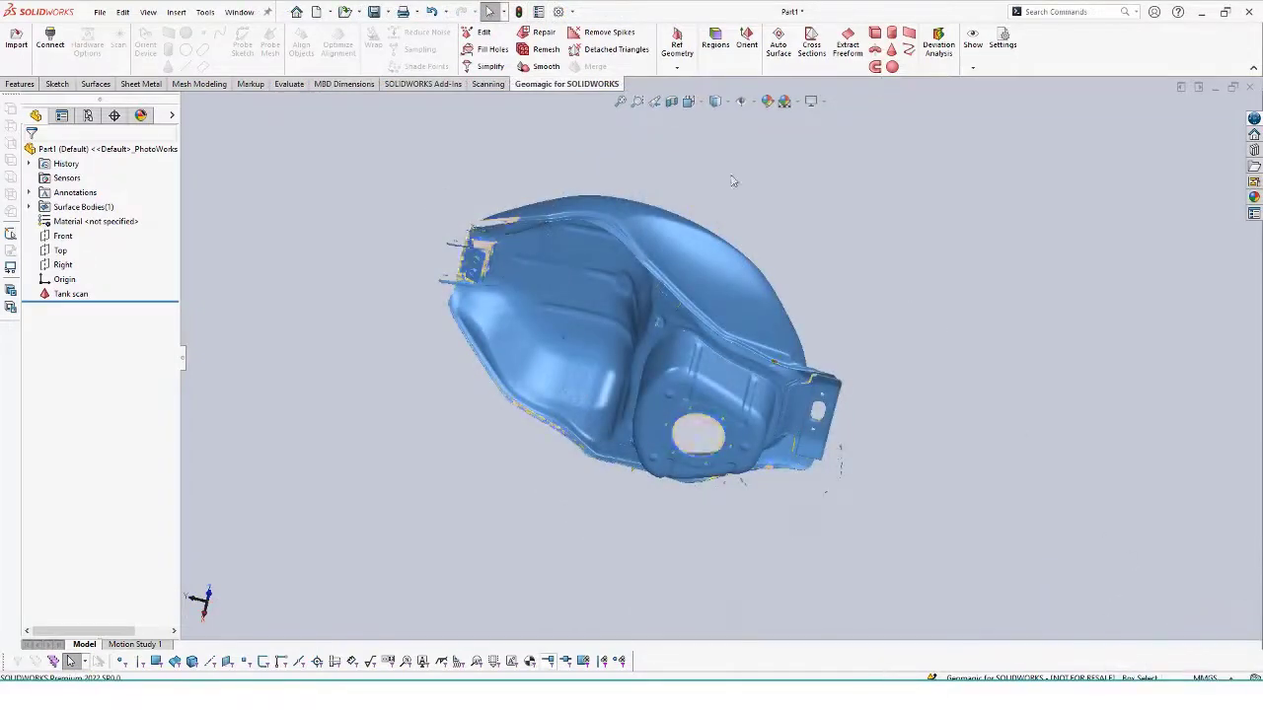
left_click(545, 33)
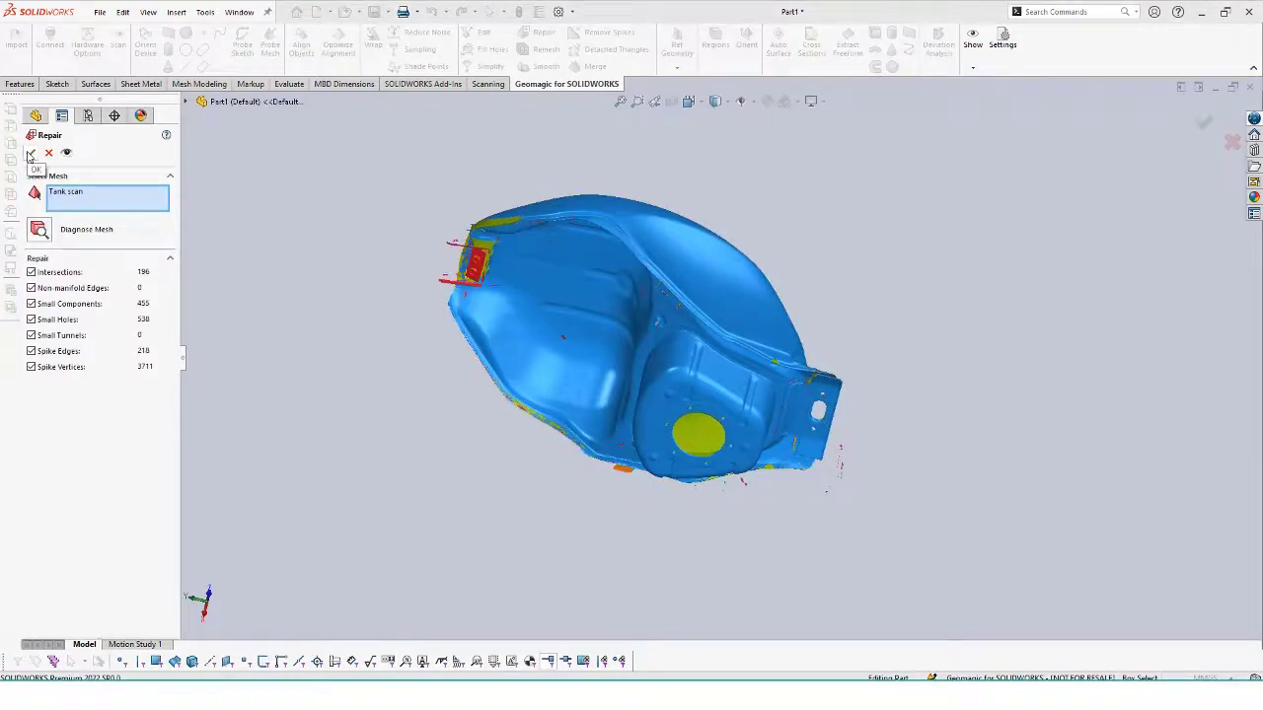
left_click(29, 154)
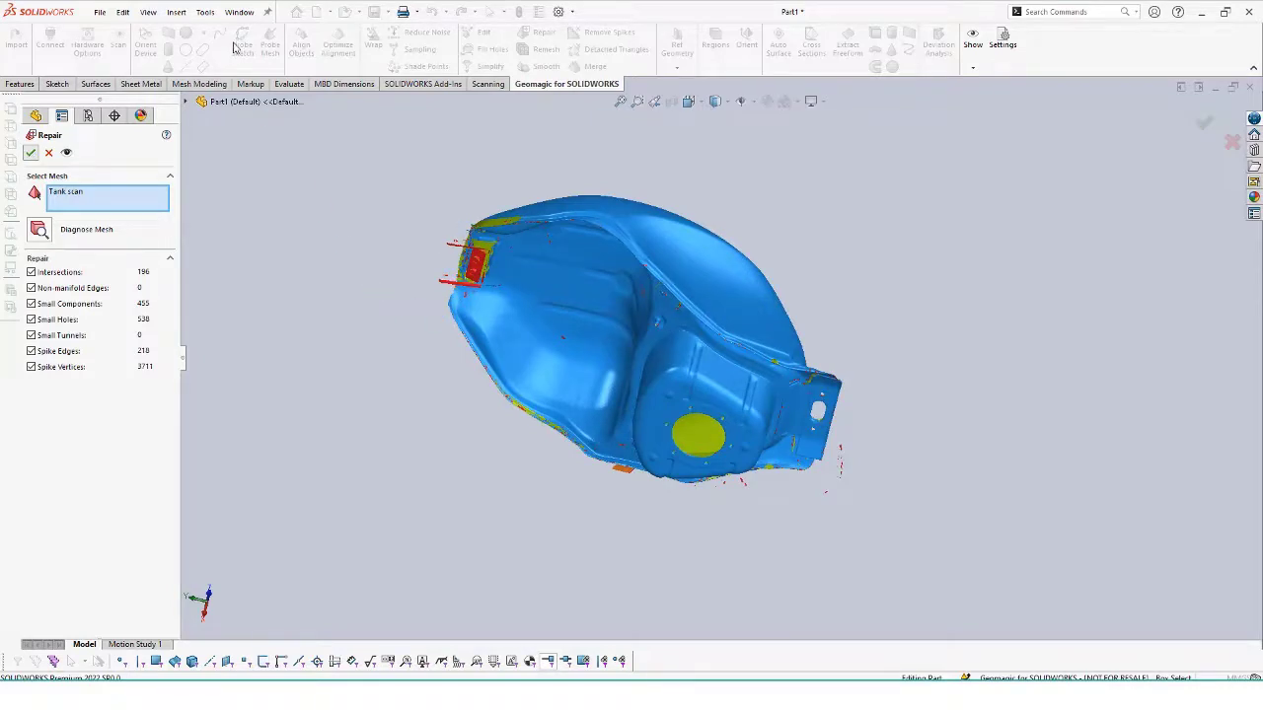
- Fill the ragged hole in the tank's upper surface beside the filler cap recess using Tangent Fill
middle_click_drag(344, 304, 438, 255)
middle_click_drag(532, 216, 310, 561)
scroll(740, 344, "down", 5)
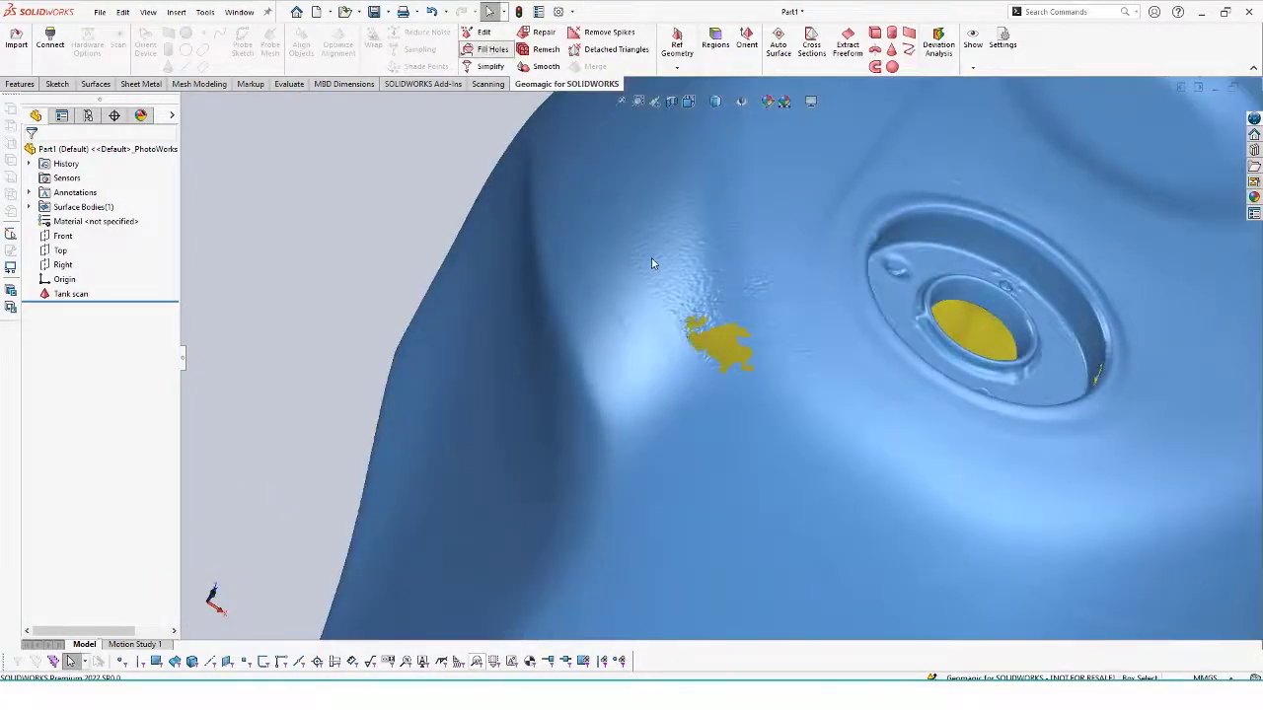
left_click(718, 334)
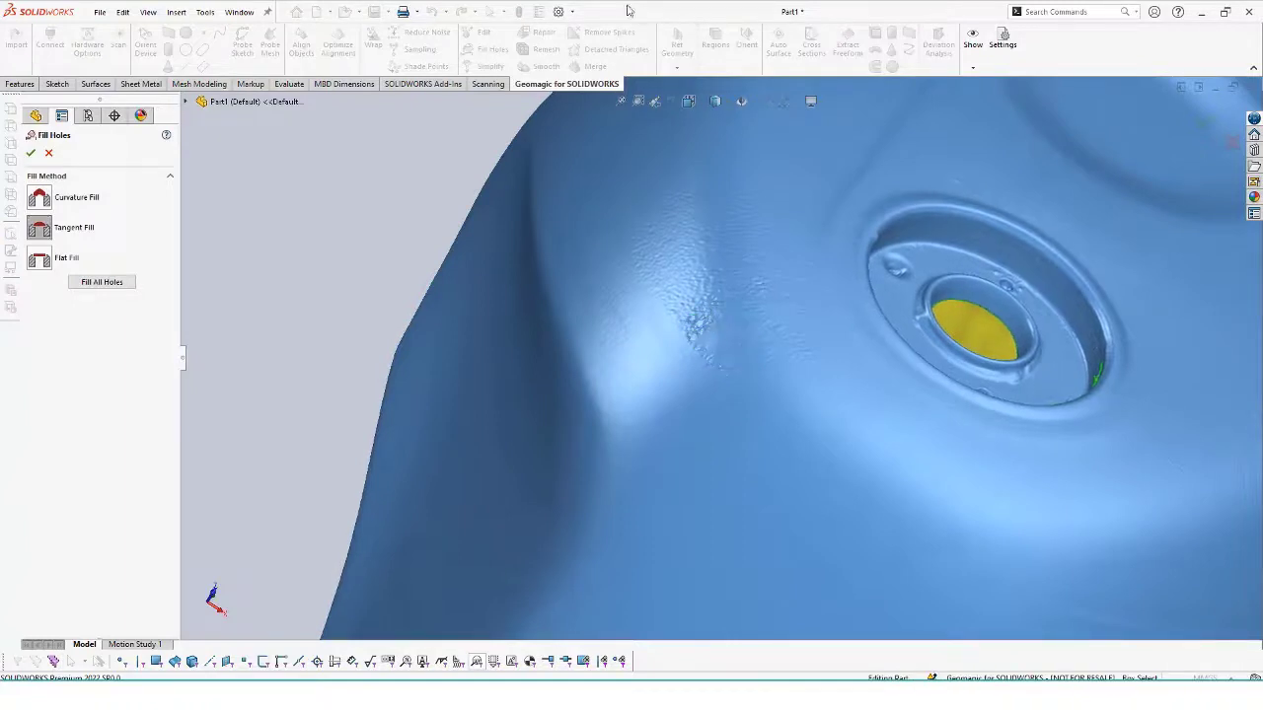
left_click(29, 154)
- Start Extract Freeform on the tank scan and switch the mesh area selection to lasso
scroll(715, 295, "up", 6)
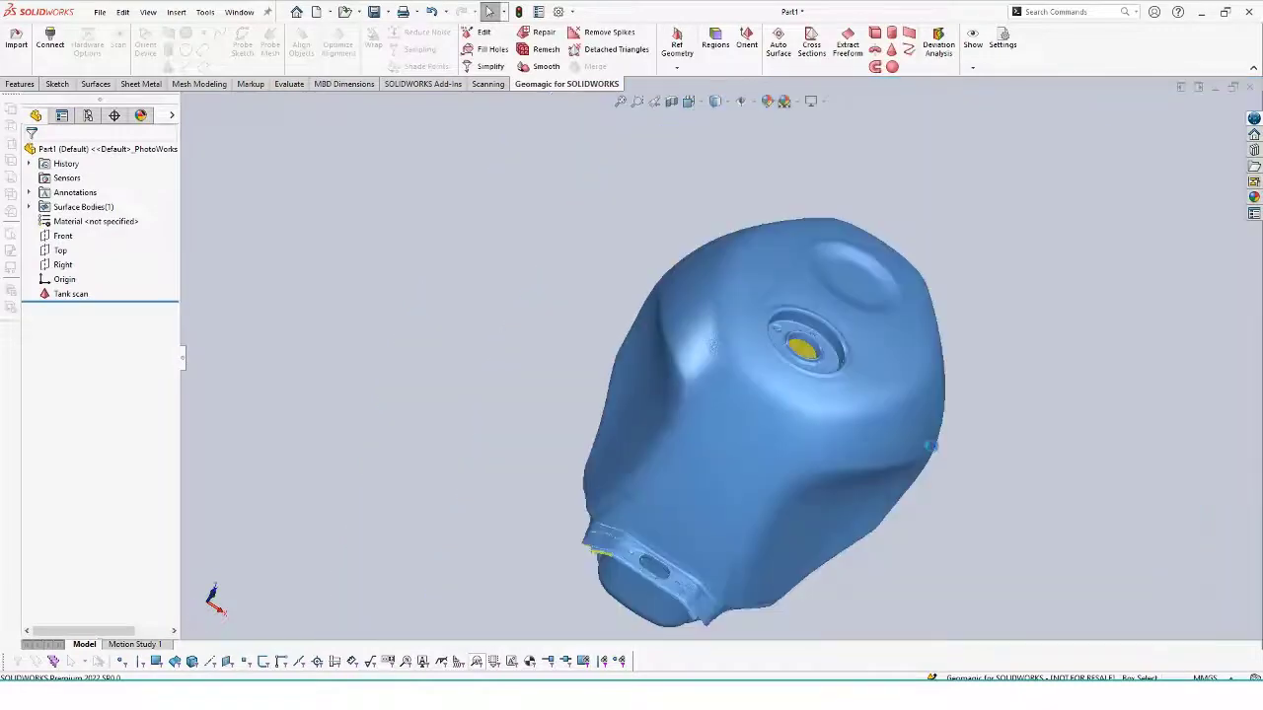
middle_click_drag(930, 445, 880, 426)
middle_click_drag(750, 394, 931, 489)
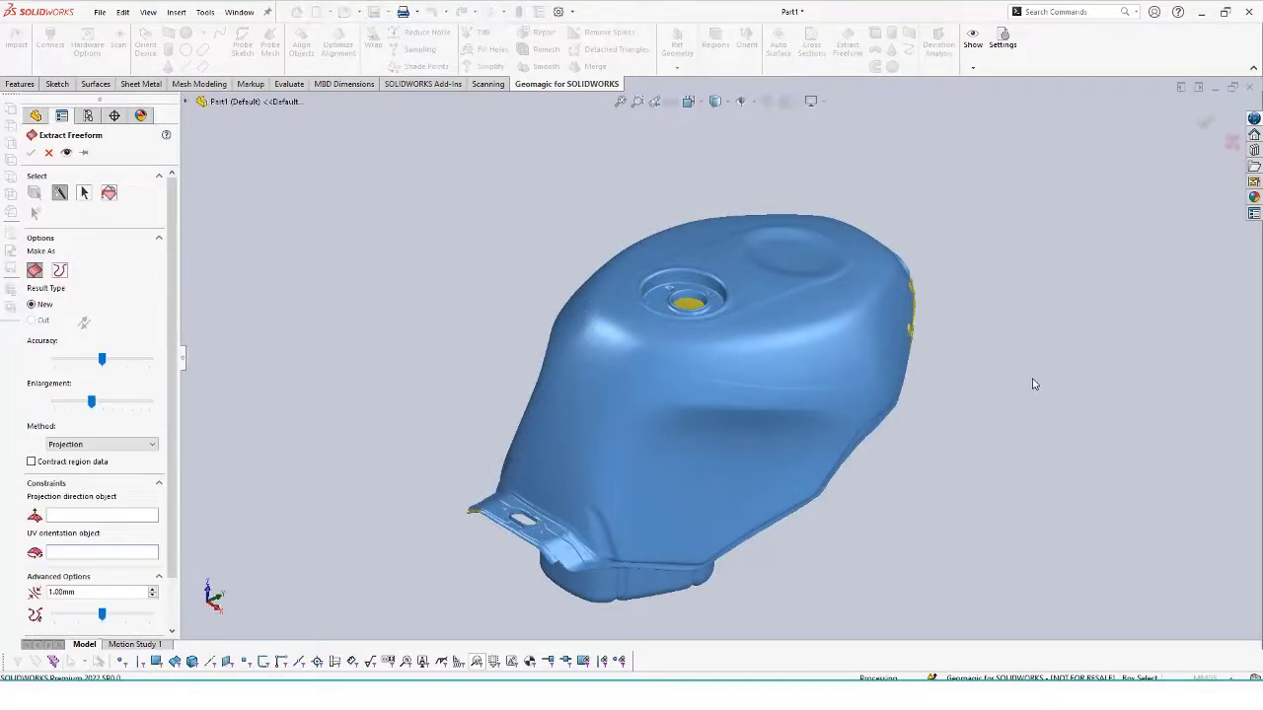
scroll(1103, 379, "down", 2)
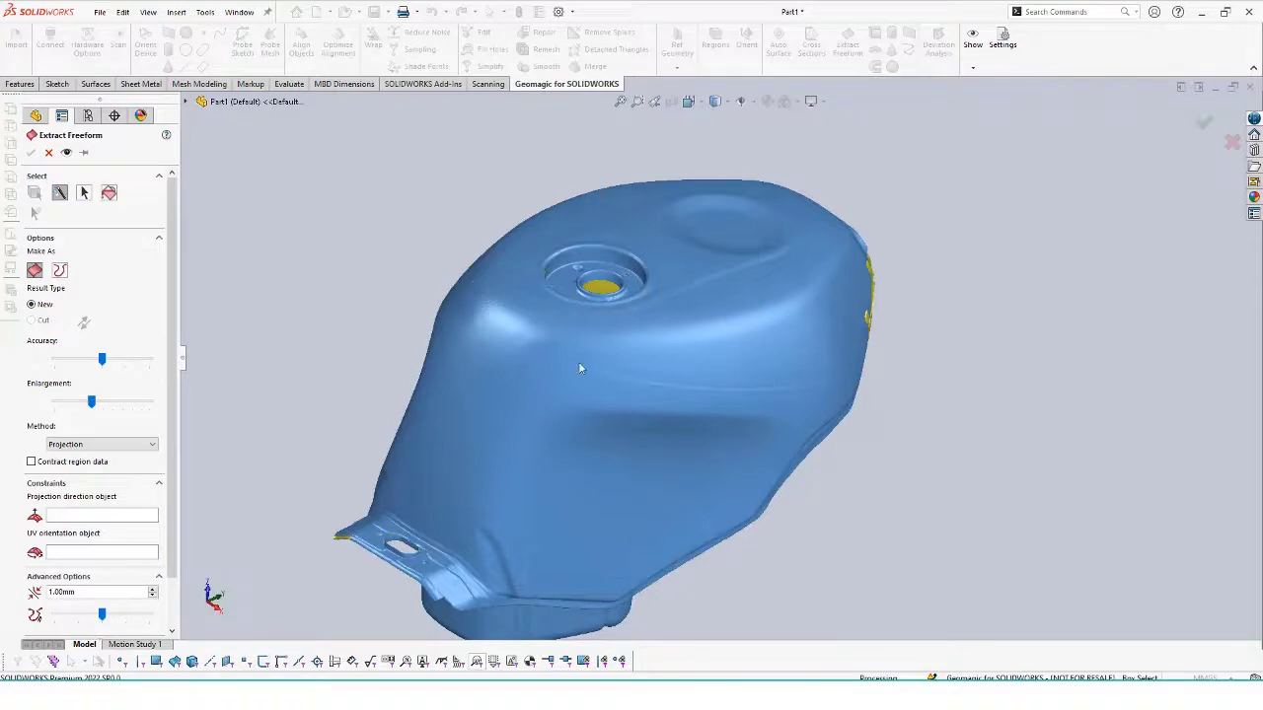
left_click(85, 194)
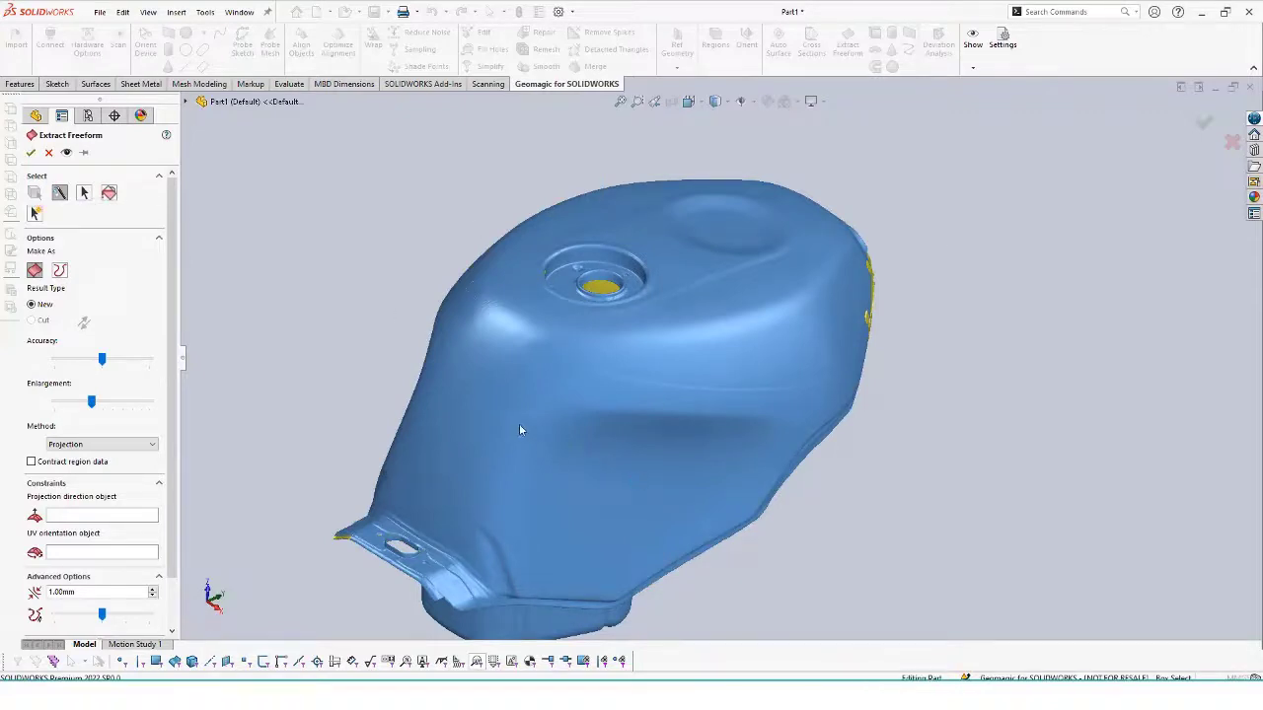
left_click(493, 414)
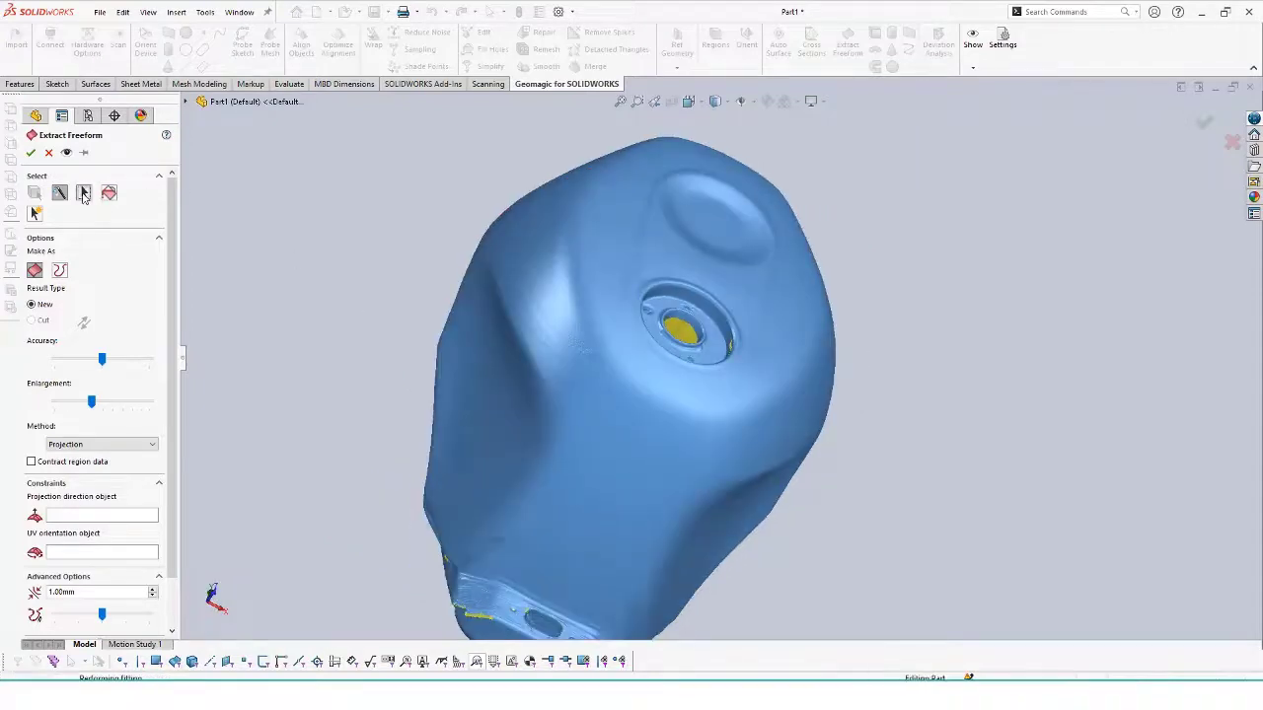
right_click(486, 301)
left_click(539, 276)
- Select the tank's outer skin above the lower seam for the freeform surface, leaving out the filler cap recess
scroll(632, 516, "up", 3)
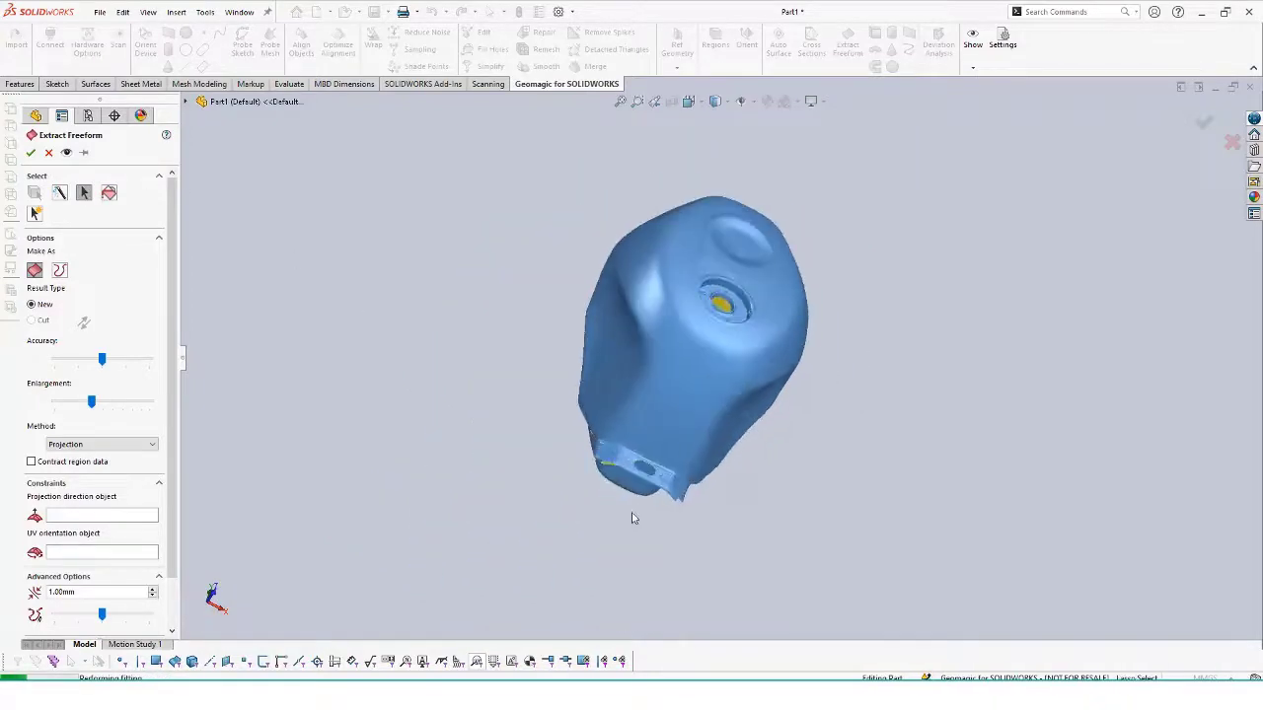
scroll(712, 413, "down", 5)
middle_click_drag(712, 413, 720, 344)
scroll(711, 339, "down", 1)
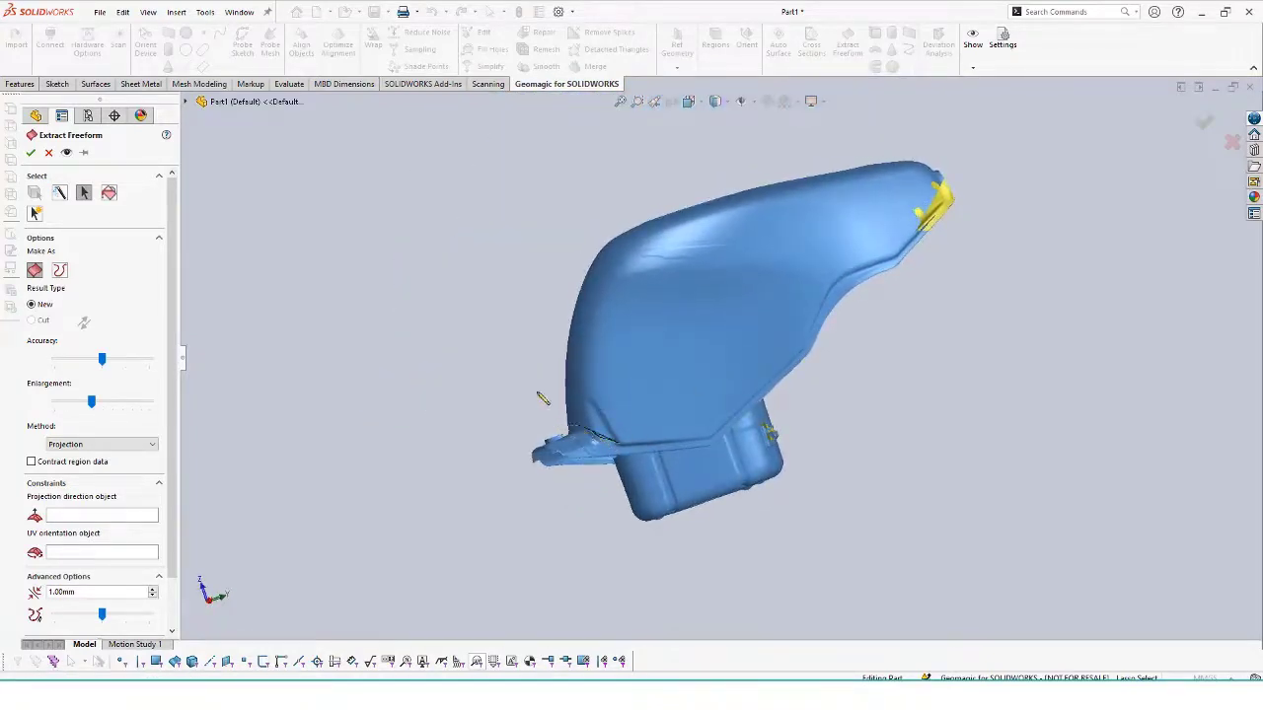
mouse_move(613, 440)
left_mouse_down()
mouse_move(578, 197)
mouse_move(874, 127)
mouse_move(931, 191)
mouse_move(935, 178)
mouse_move(929, 199)
mouse_move(706, 434)
left_mouse_up()
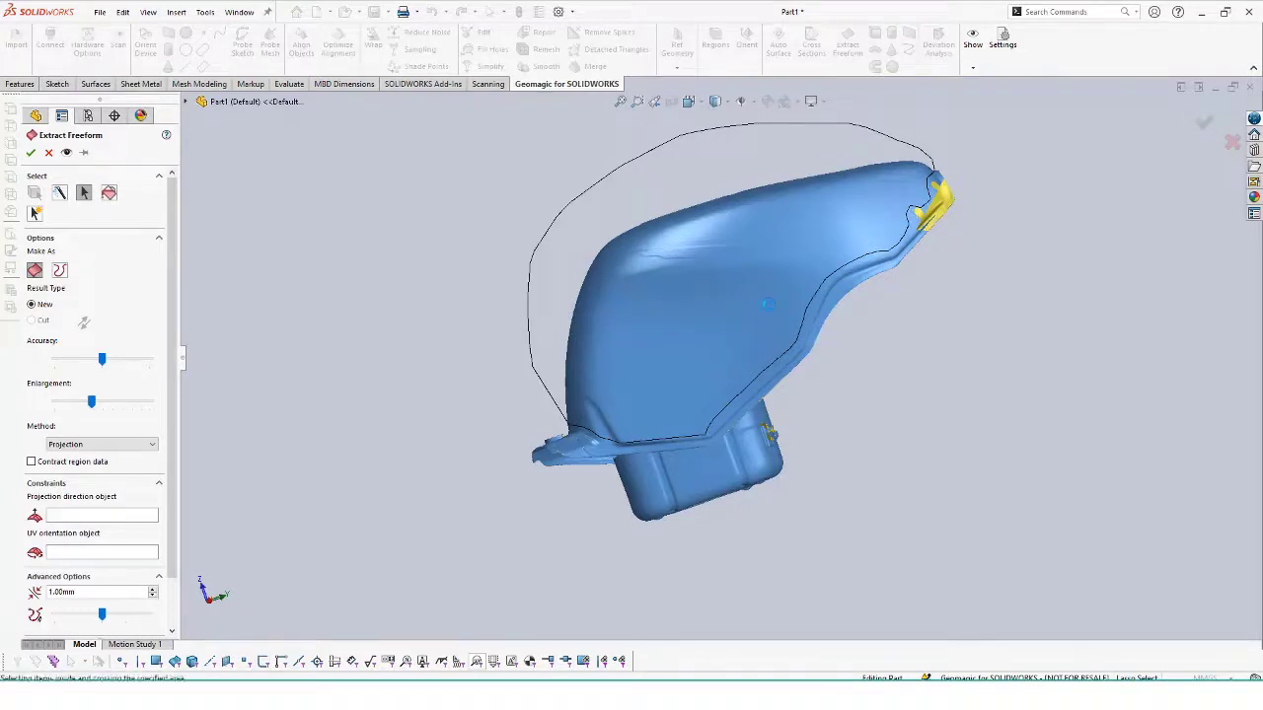
middle_click_drag(996, 226, 951, 268)
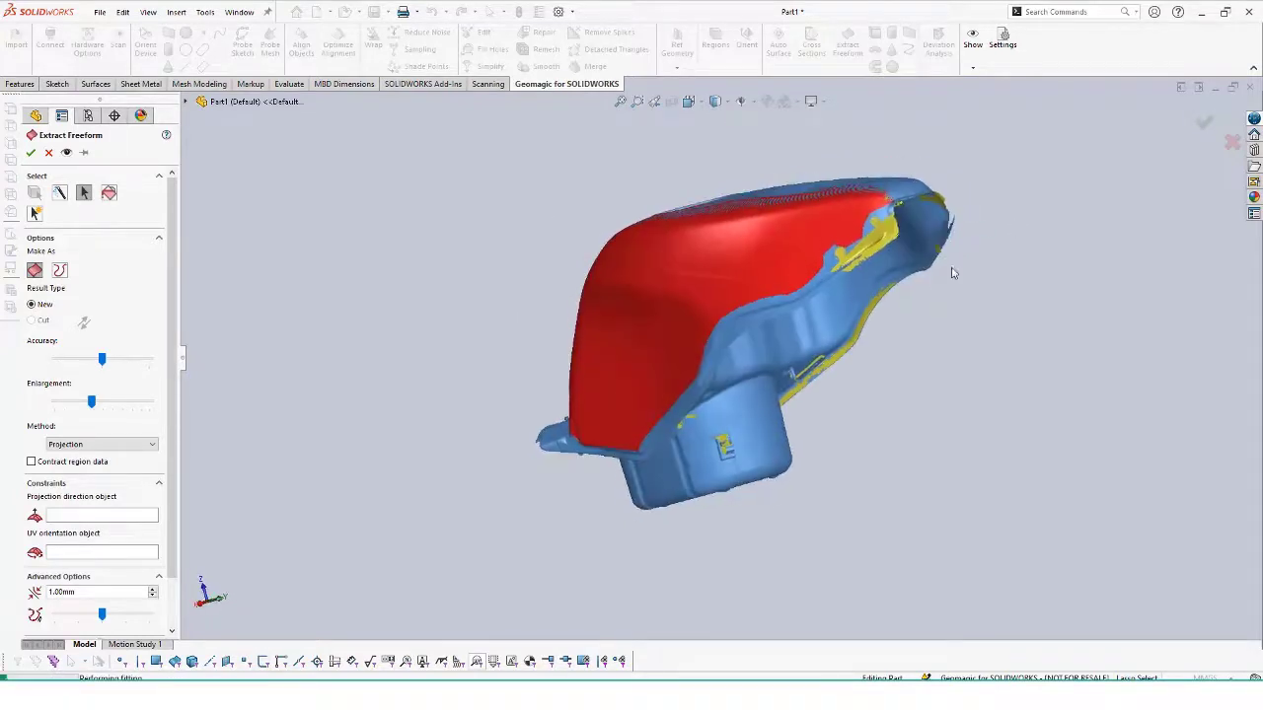
scroll(876, 222, "down", 4)
mouse_move(612, 477)
left_mouse_down()
mouse_move(546, 502)
mouse_move(444, 508)
mouse_move(696, 347)
mouse_move(613, 475)
left_mouse_up()
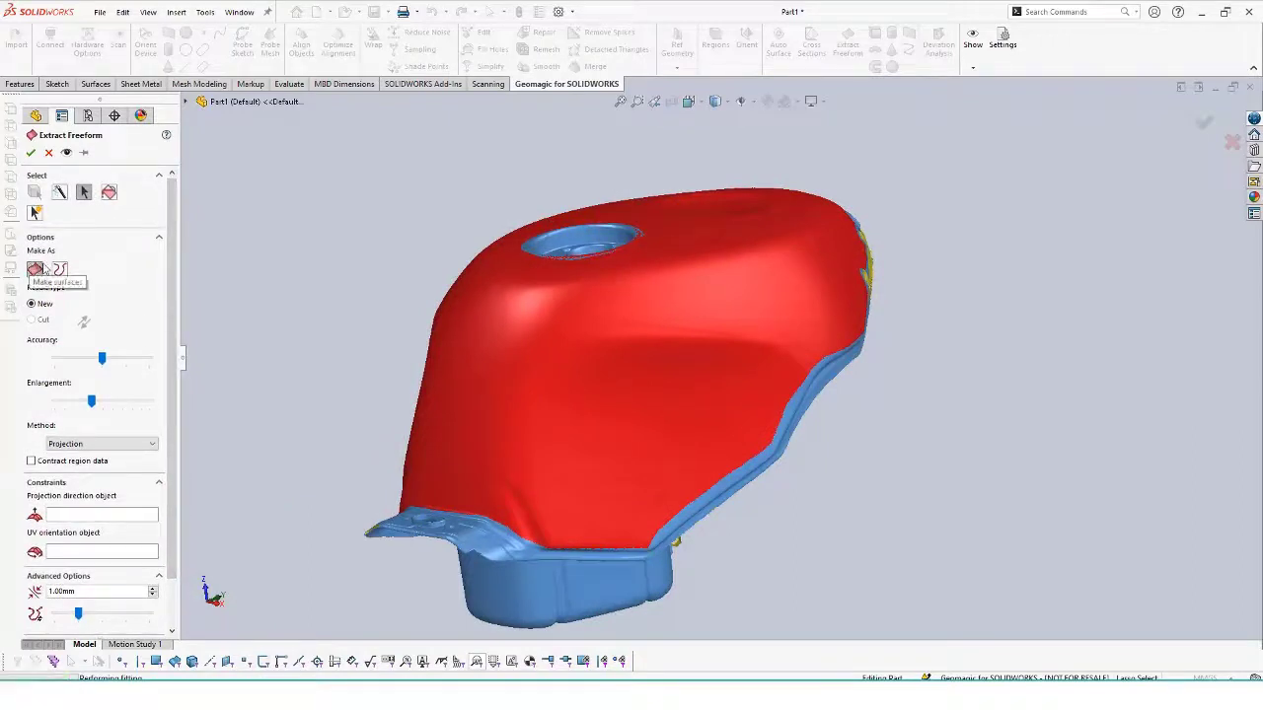
- Extract the freeform surface from the selected outer skin with the Free method, a 0.10 mm tolerance and reduced enlargement
left_click_drag(100, 358, 147, 360)
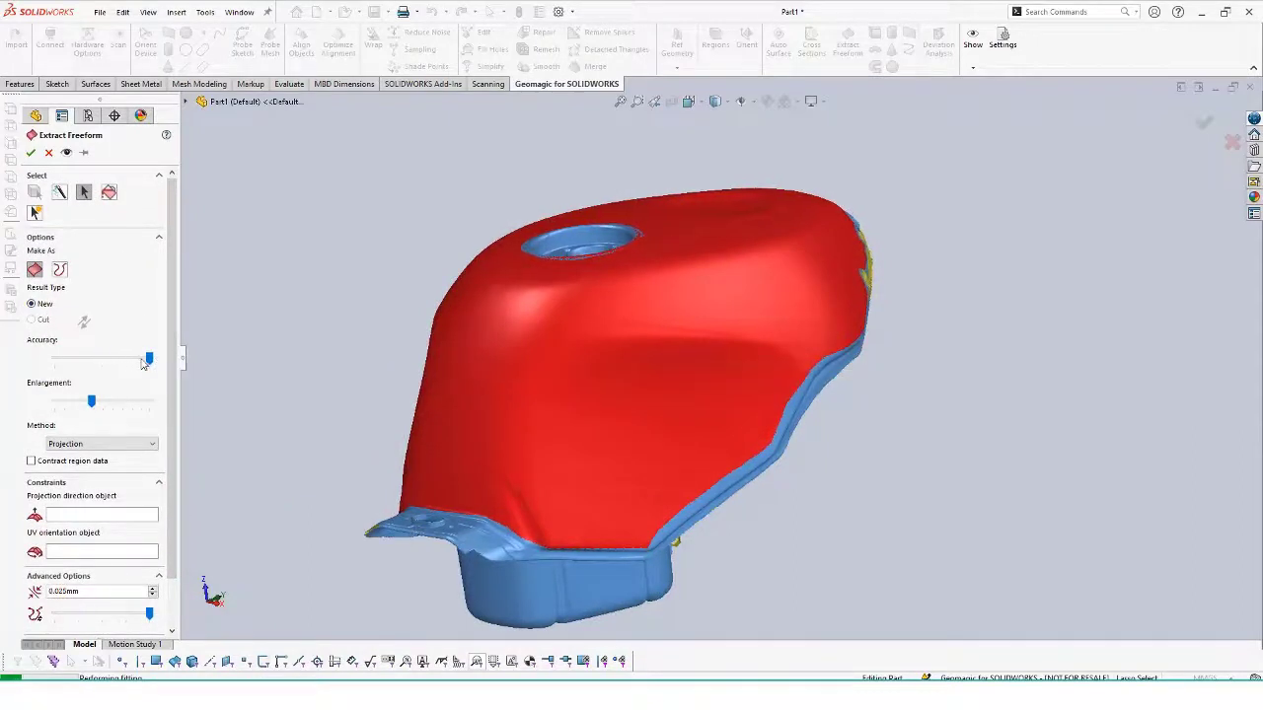
left_click_drag(91, 405, 74, 407)
left_click(79, 449)
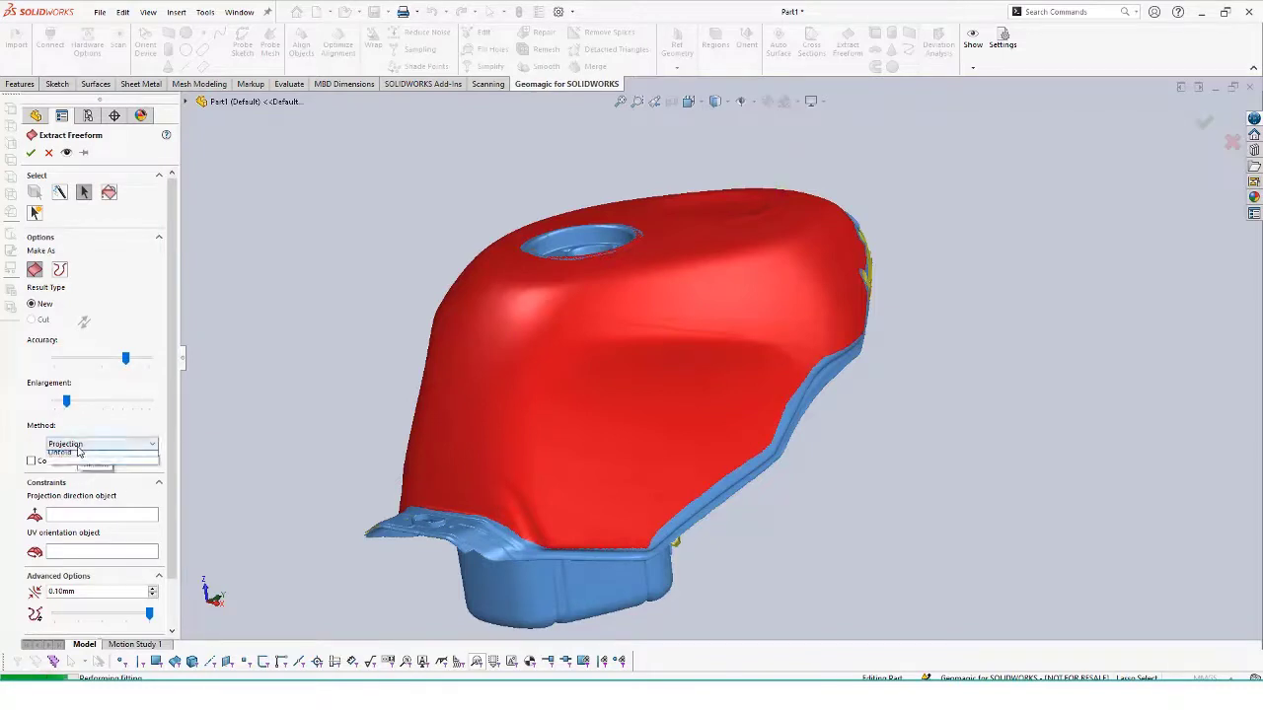
left_click(69, 464)
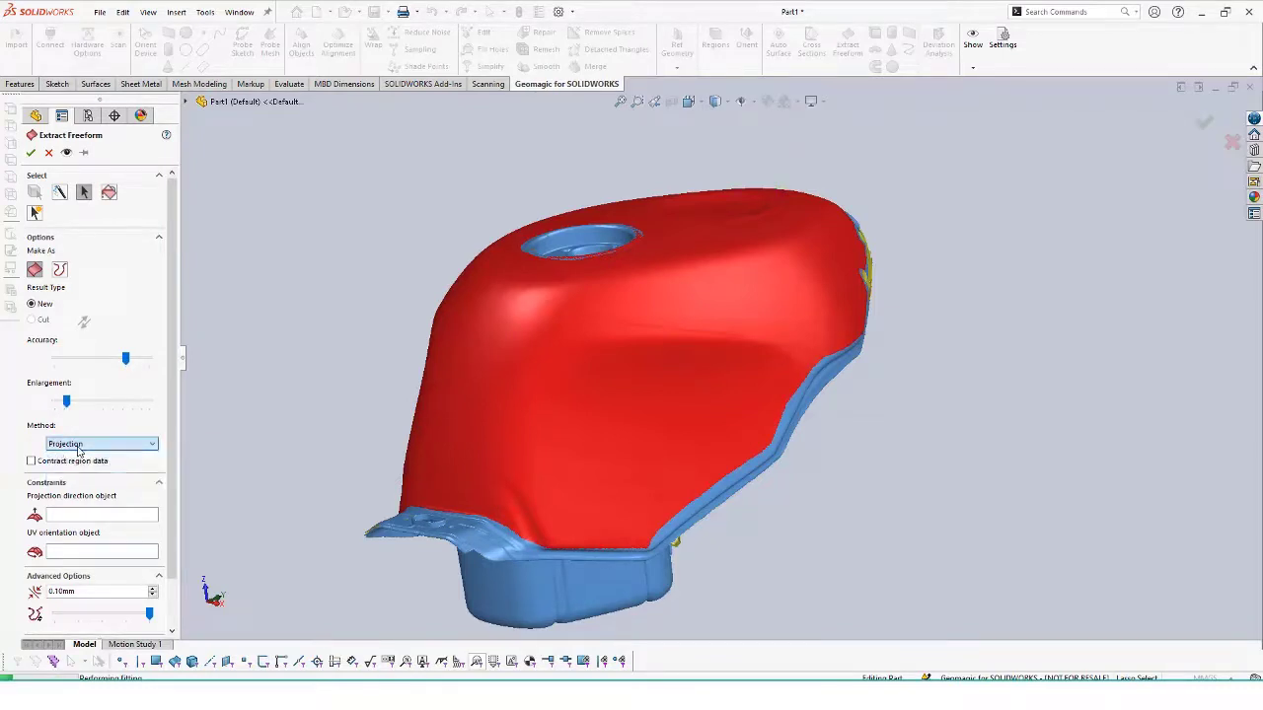
middle_click_drag(473, 180, 691, 184)
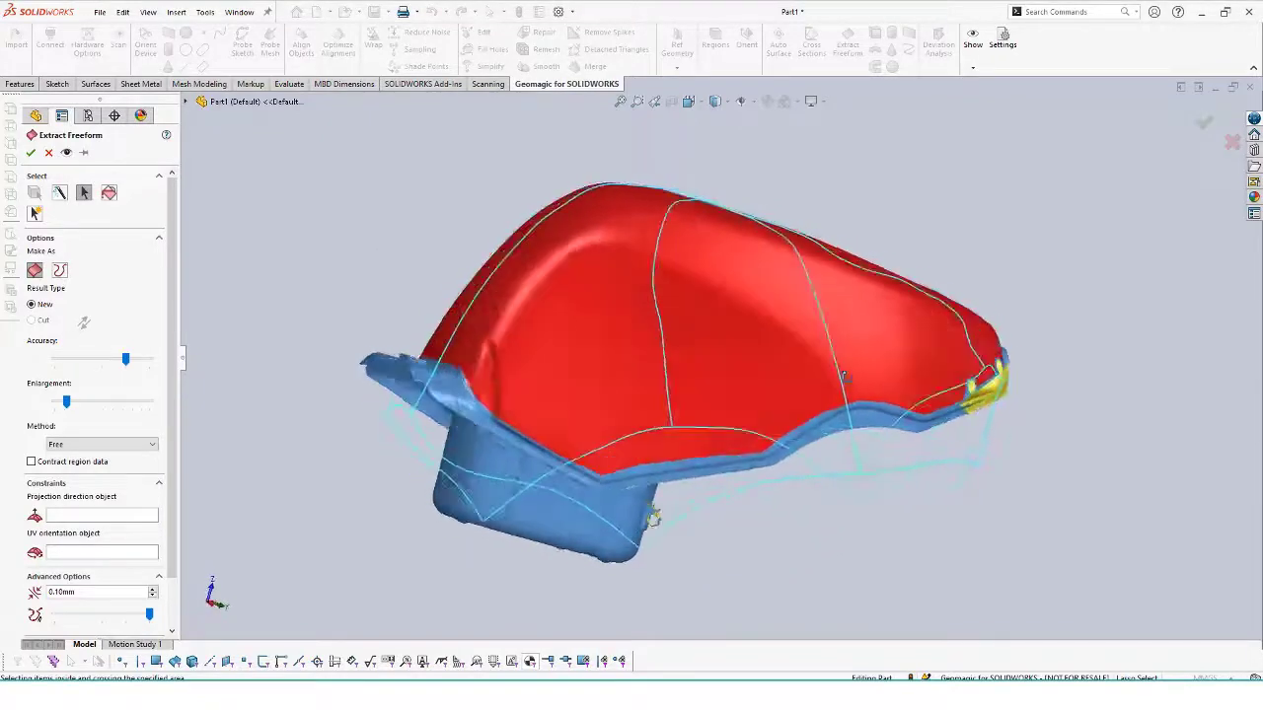
middle_click_drag(845, 378, 811, 450)
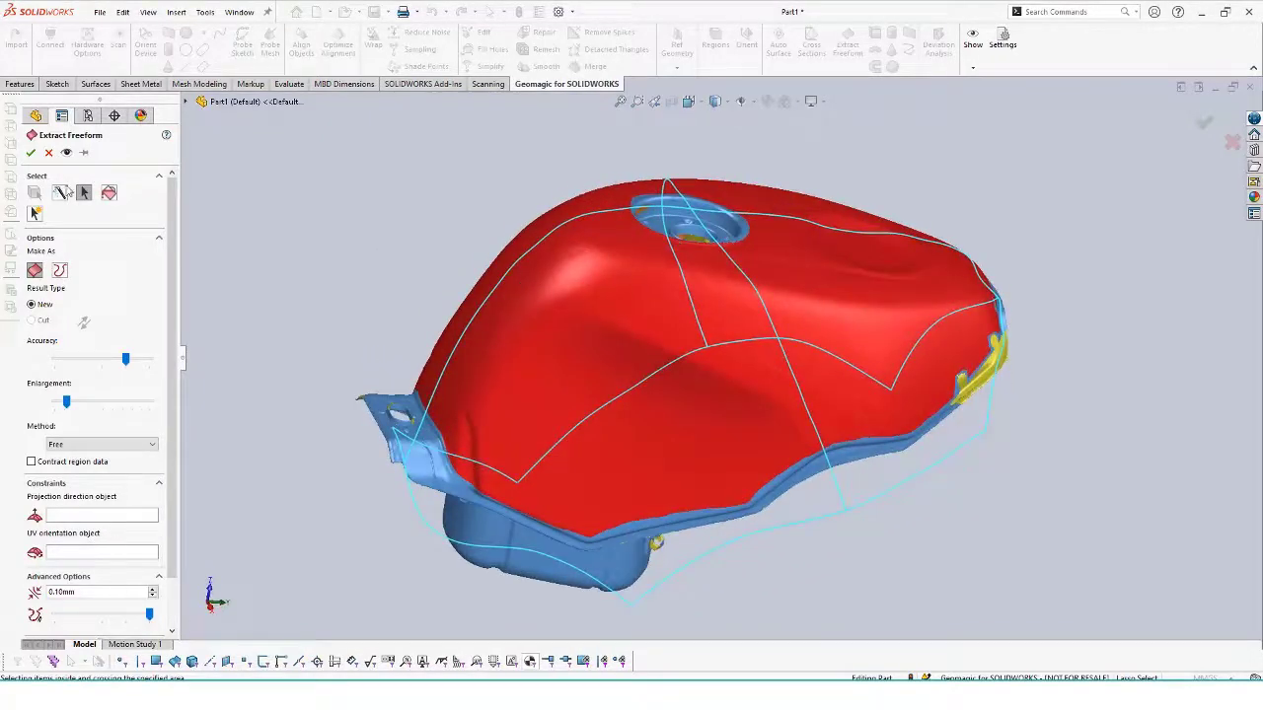
left_click(31, 153)
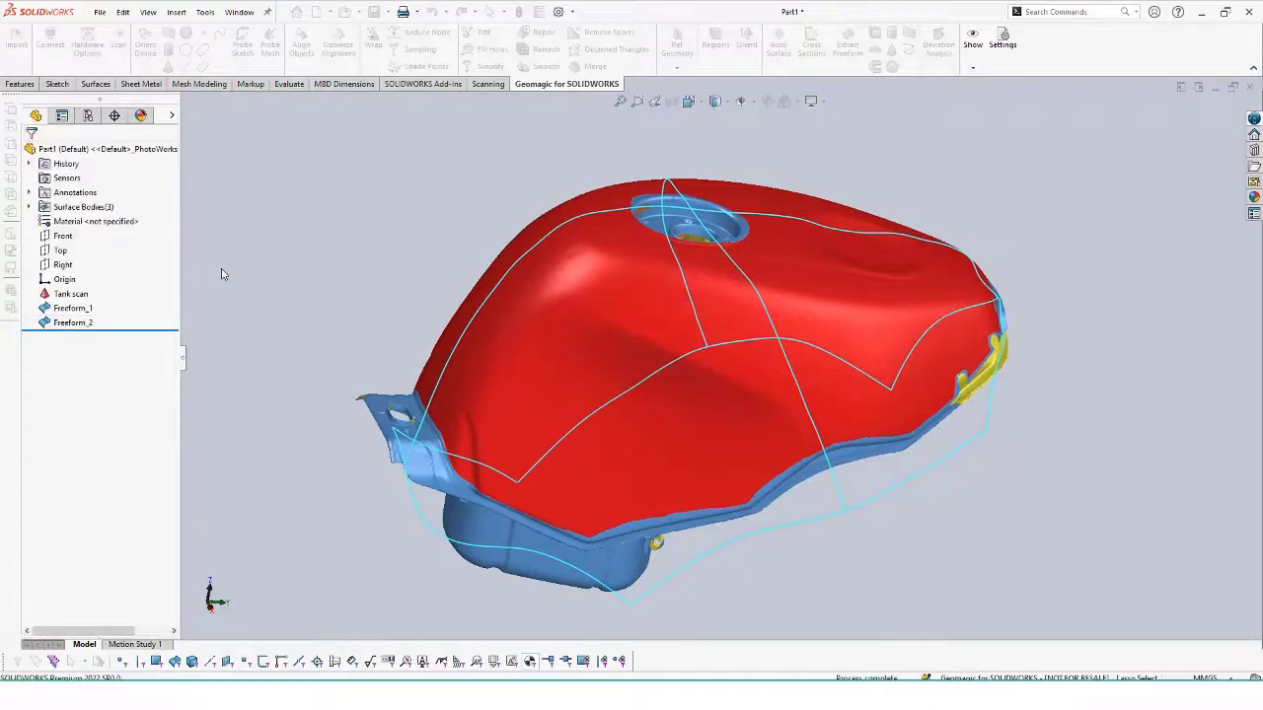
- Hide the tank scan and examine the extracted freeform surface on its own from several sides
middle_click_drag(231, 315, 203, 347)
middle_click_drag(211, 257, 454, 325)
left_click(71, 308)
left_click(568, 292)
middle_click_drag(568, 292, 552, 404)
right_click(67, 293)
left_click(83, 270)
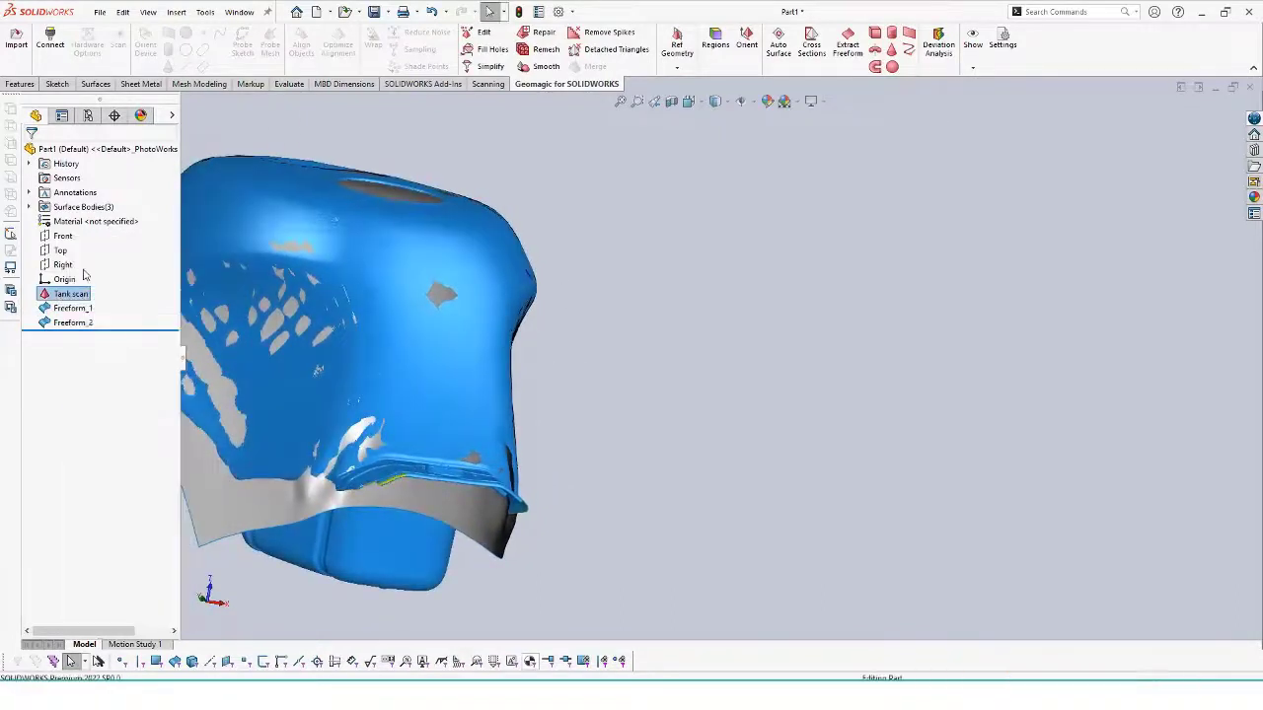
middle_click_drag(660, 338, 767, 324)
scroll(730, 354, "up", 3)
scroll(470, 318, "down", 1)
middle_click_drag(414, 357, 404, 394)
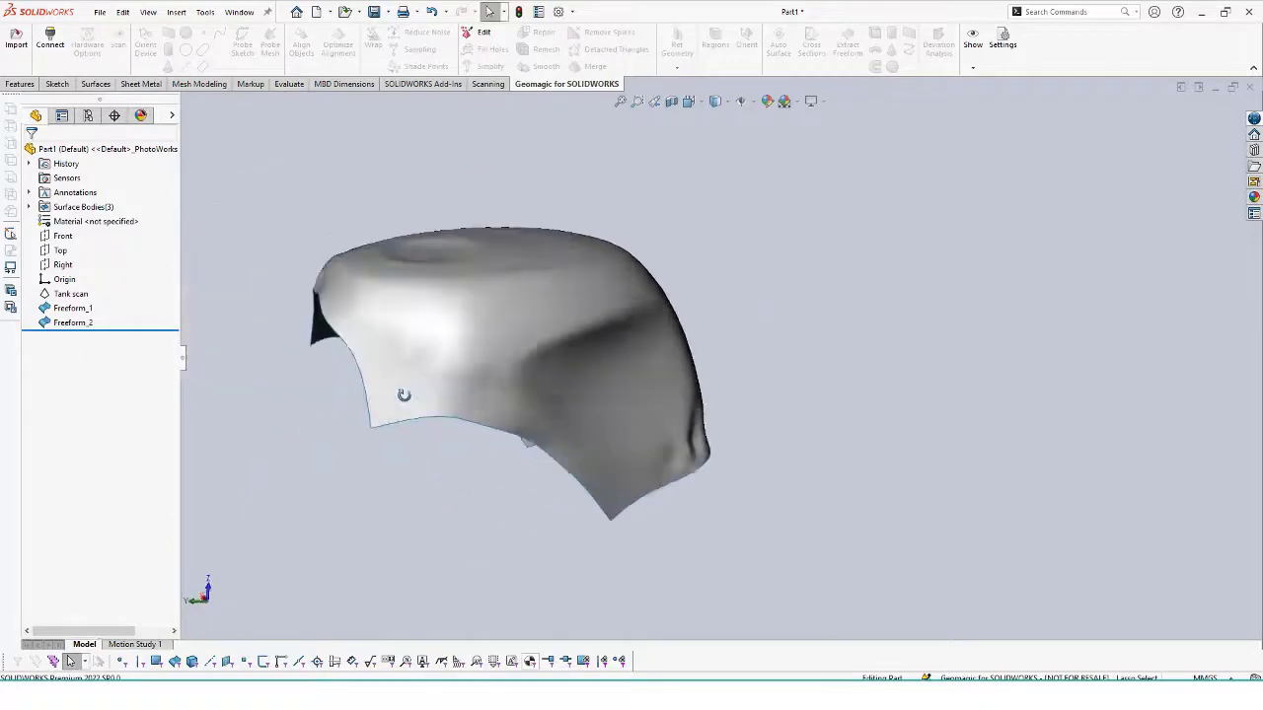
middle_click_drag(404, 395, 460, 536)
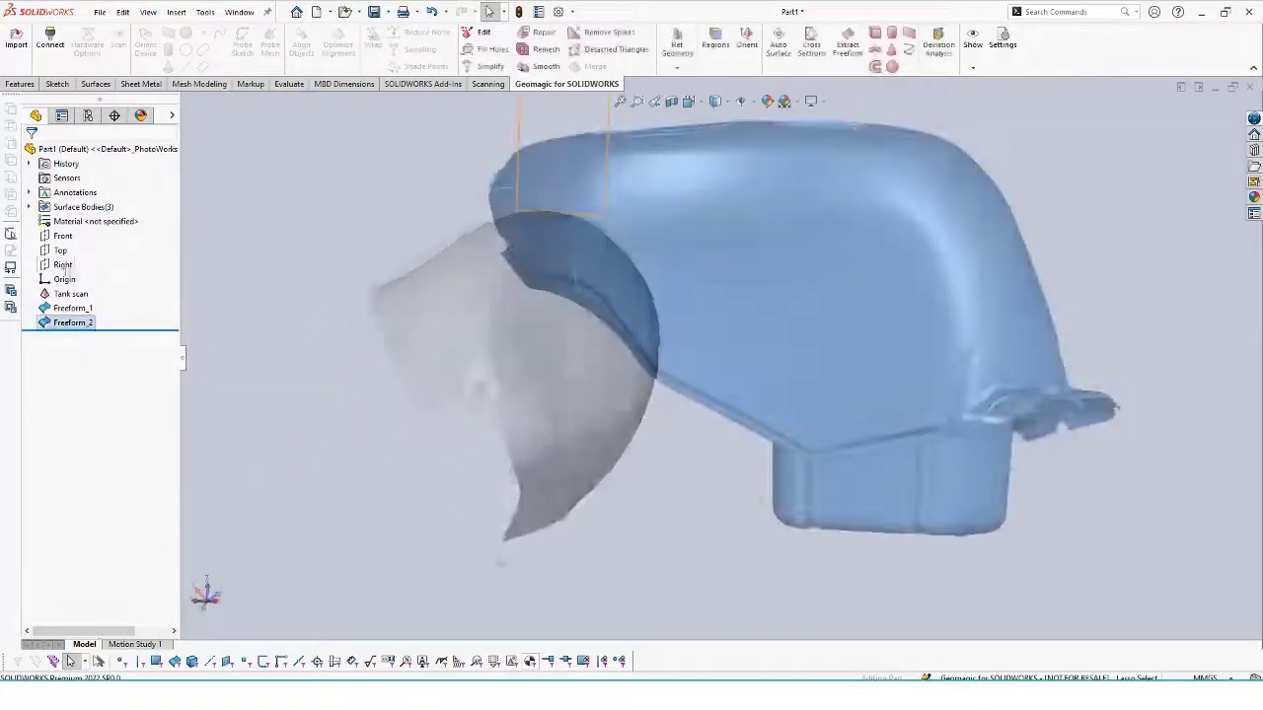
- Sketch two connected lines and a tangent arc of about 33 mm radius on the Right plane, following the tank's lower seam
left_click(62, 265)
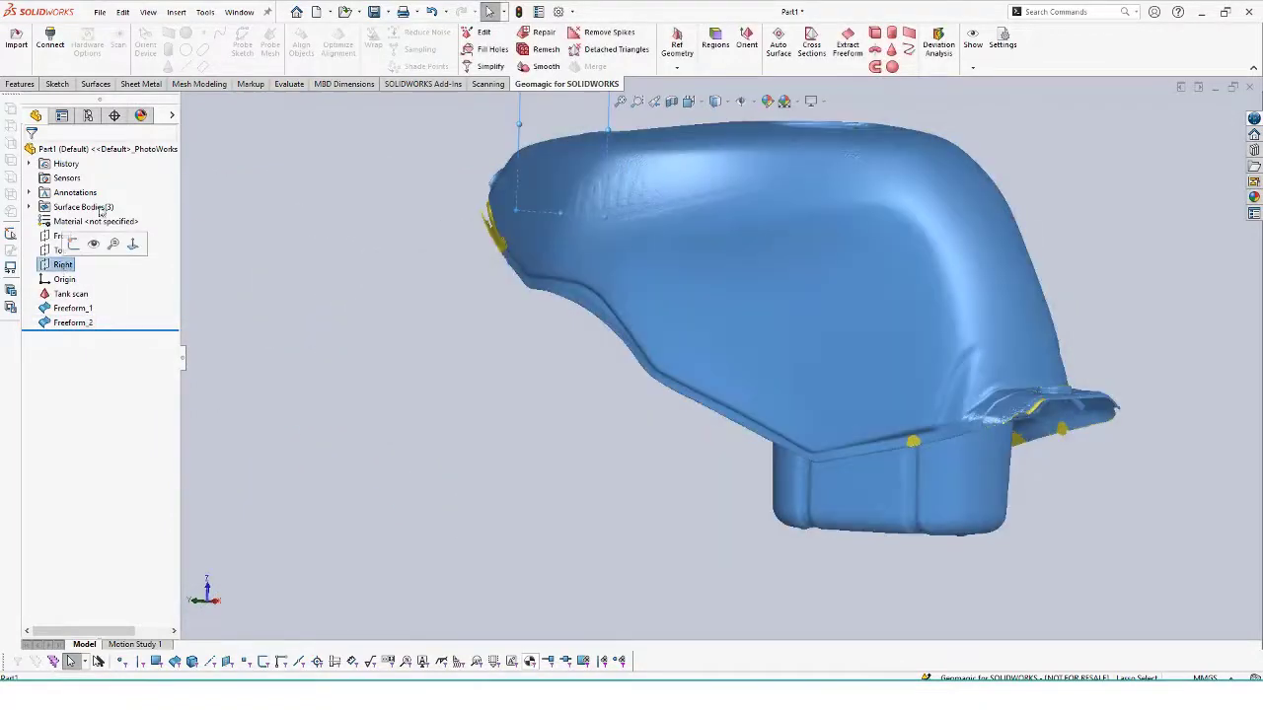
left_click(56, 84)
left_click(18, 40)
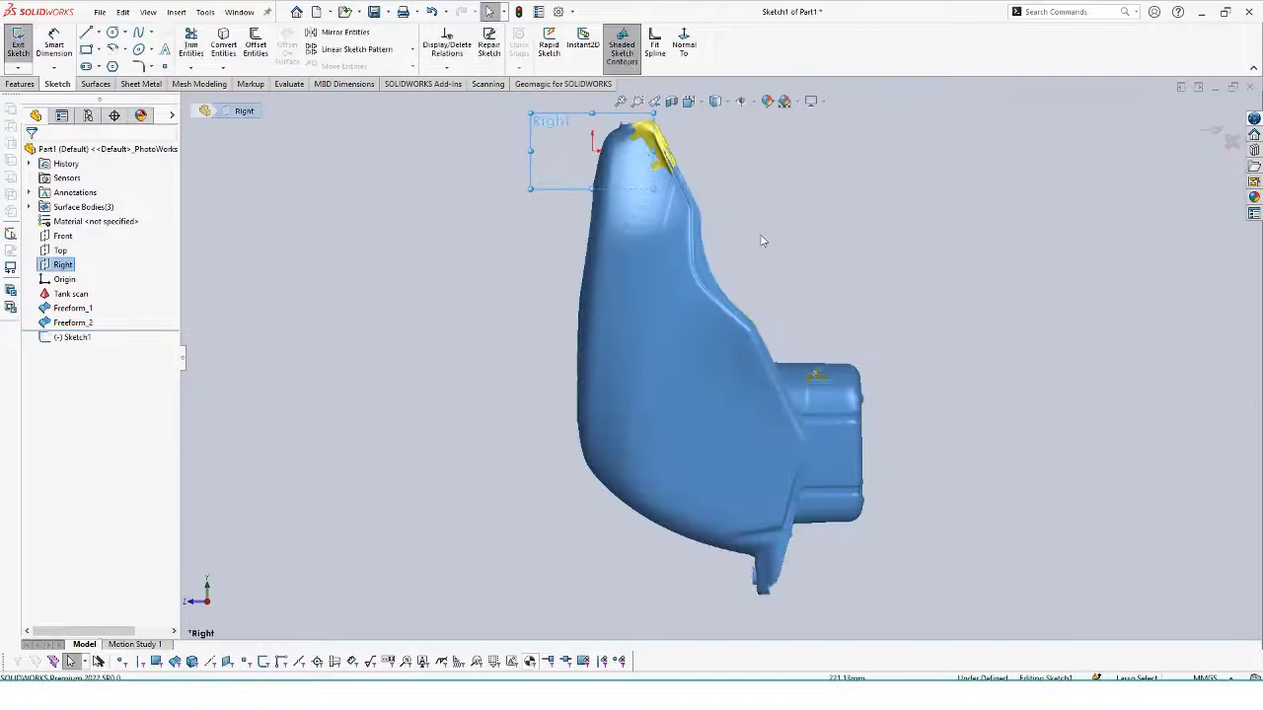
scroll(637, 146, "down", 4)
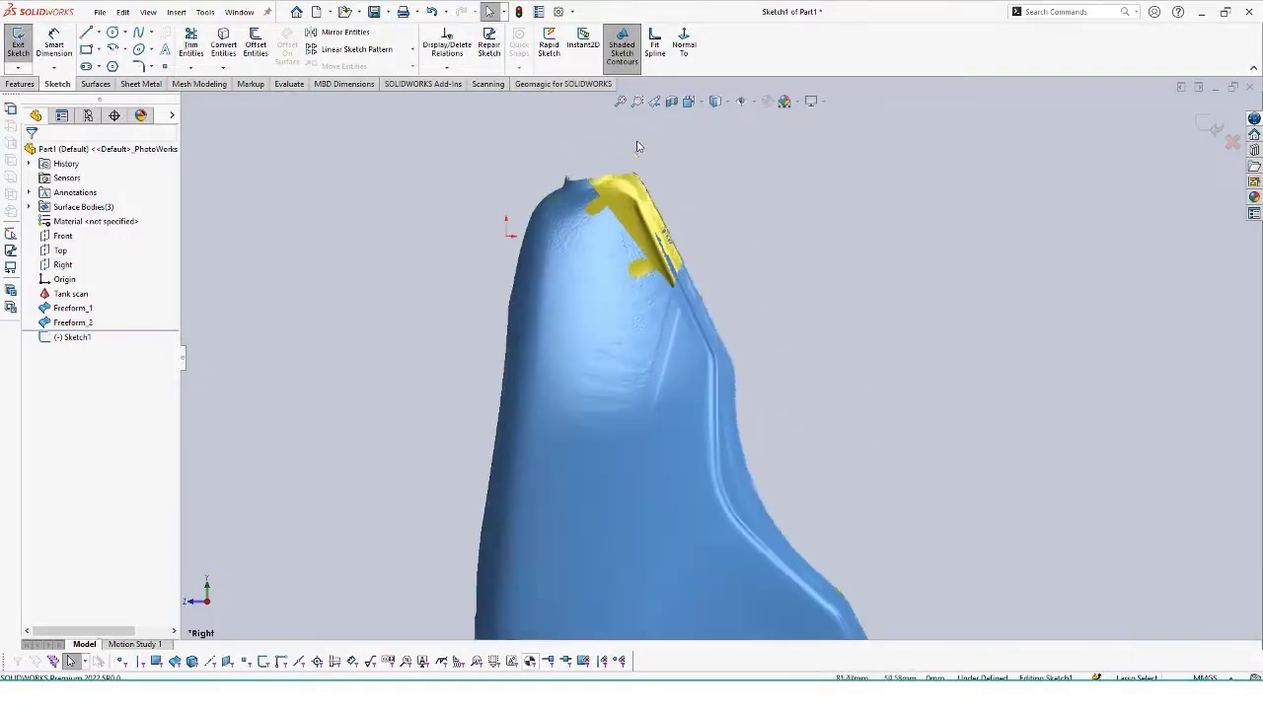
left_click(87, 32)
scroll(585, 250, "down", 2)
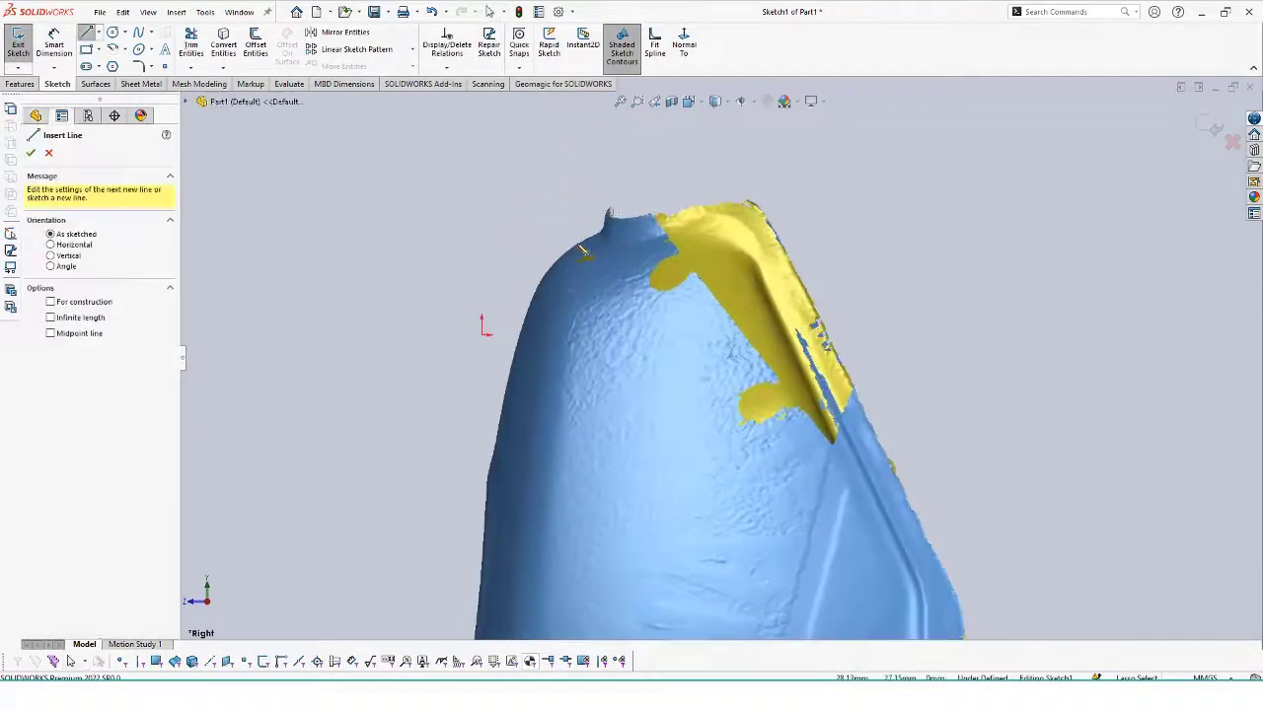
left_click(568, 240)
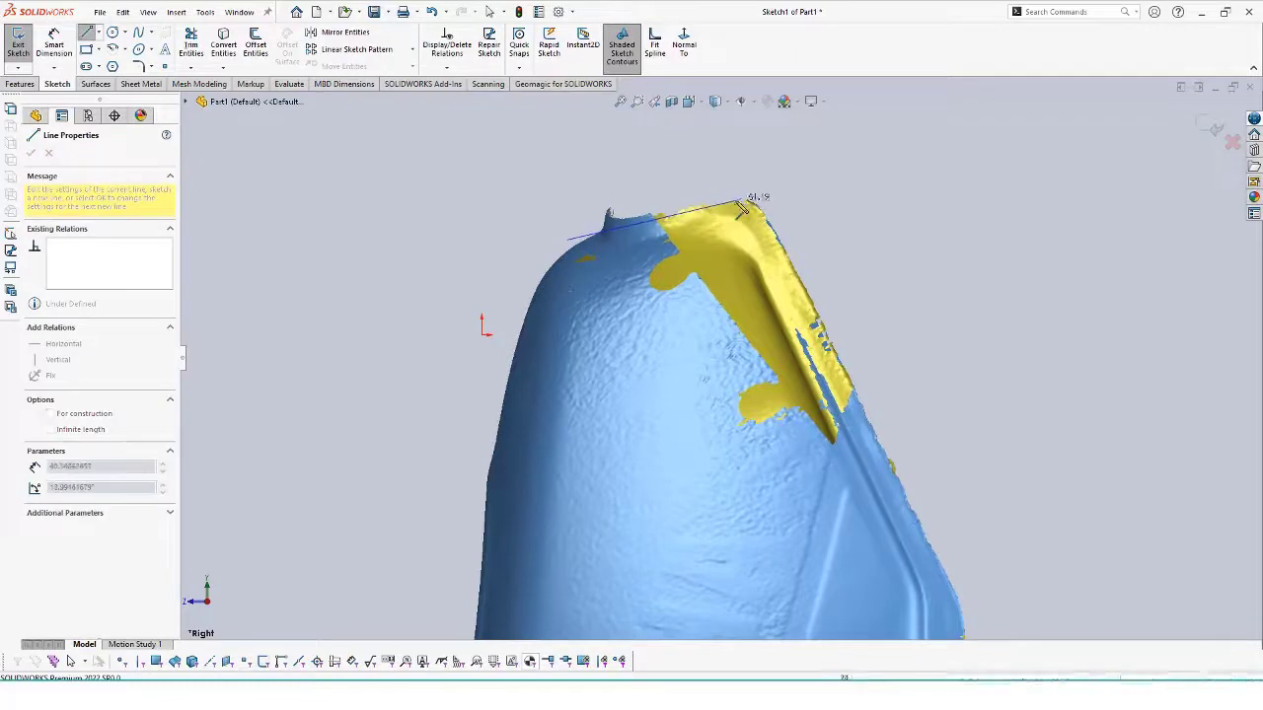
left_click(718, 199)
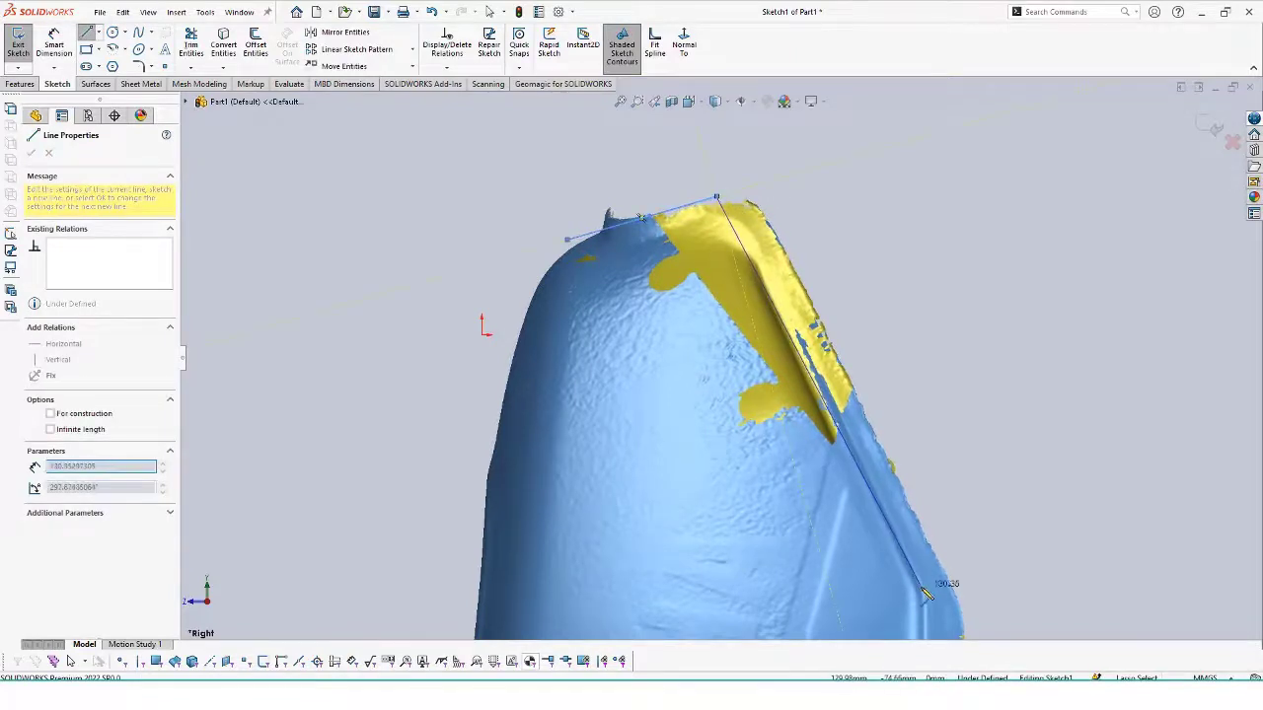
left_click(914, 569)
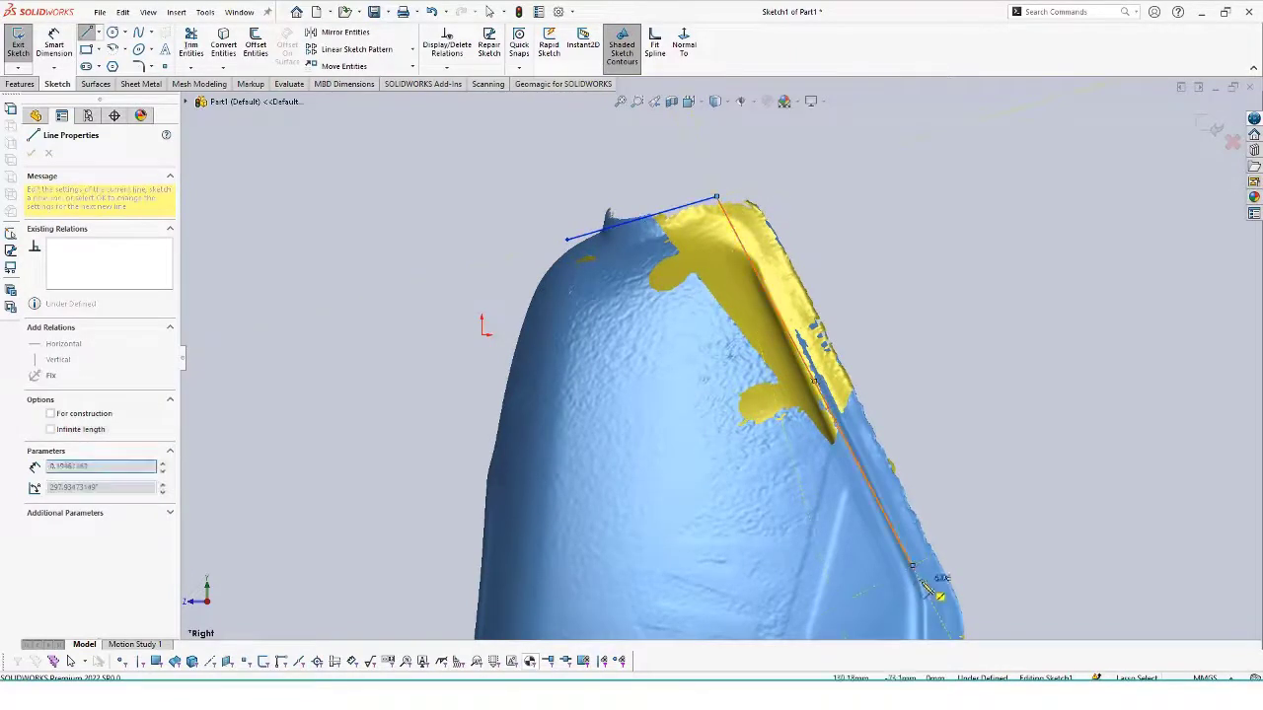
middle_click_drag(926, 609, 829, 485, "ctrl")
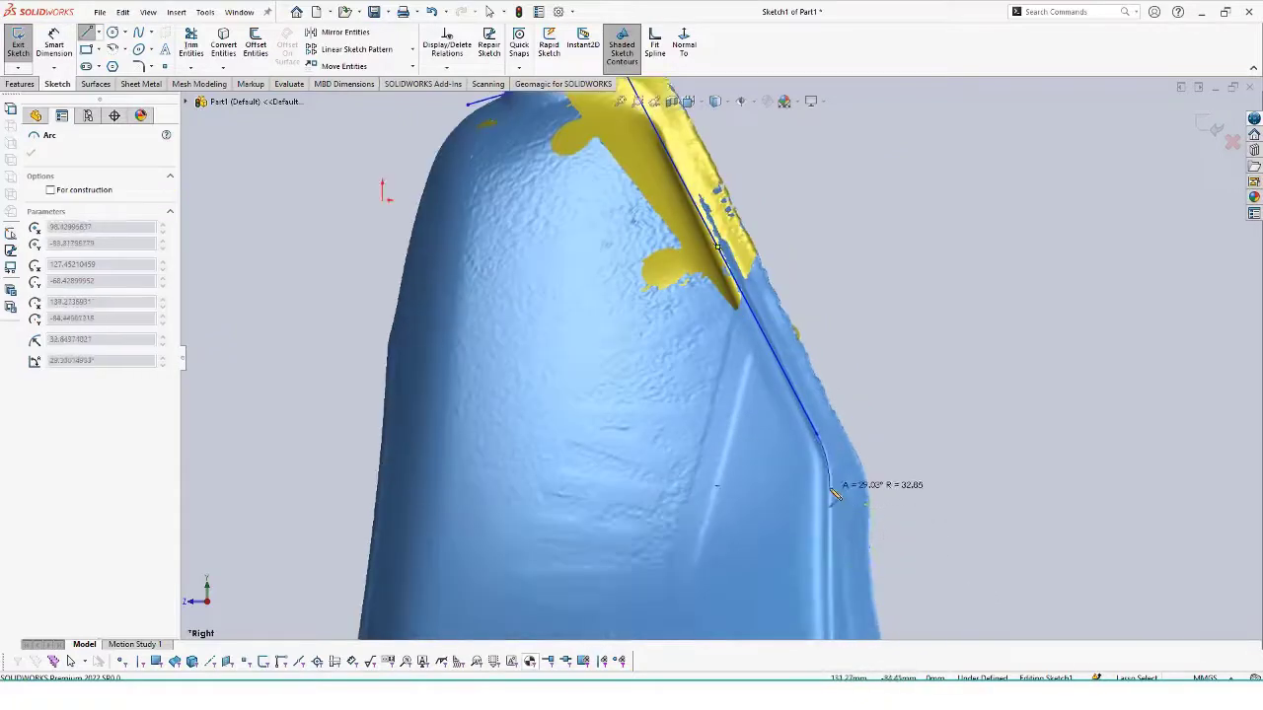
left_click(829, 490)
scroll(834, 550, "up", 4)
scroll(804, 543, "down", 3)
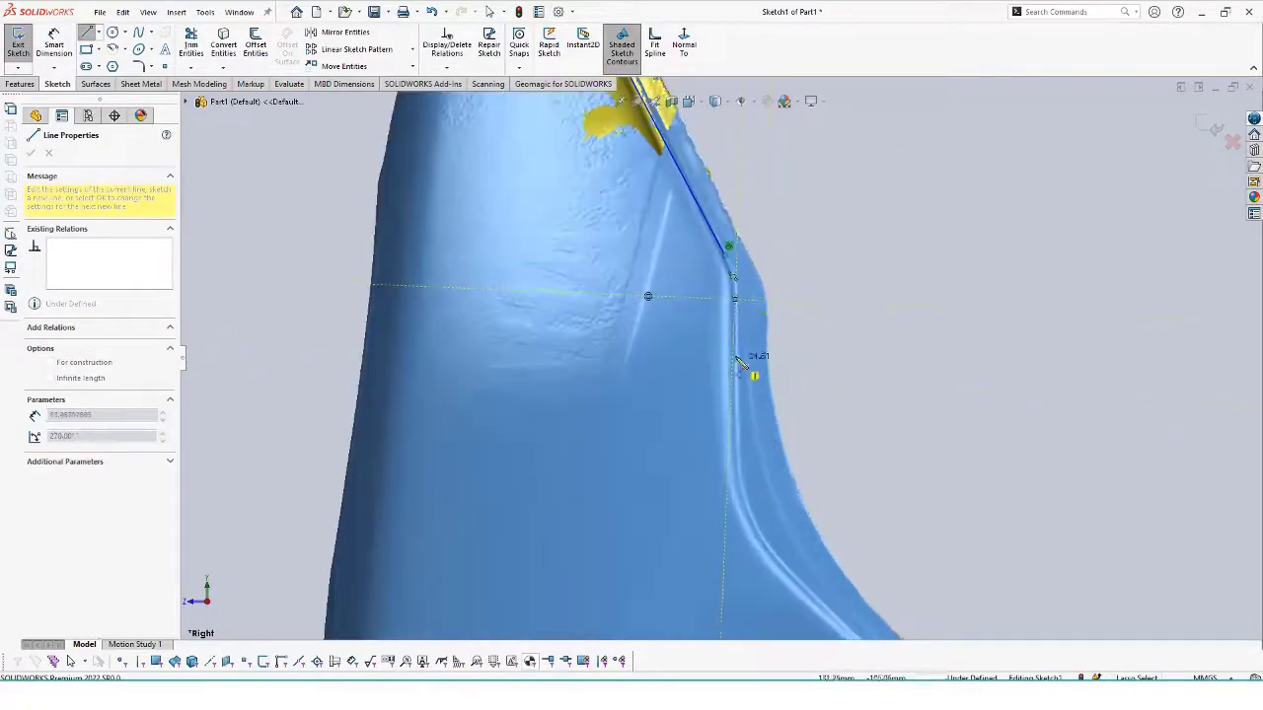
left_click(734, 301)
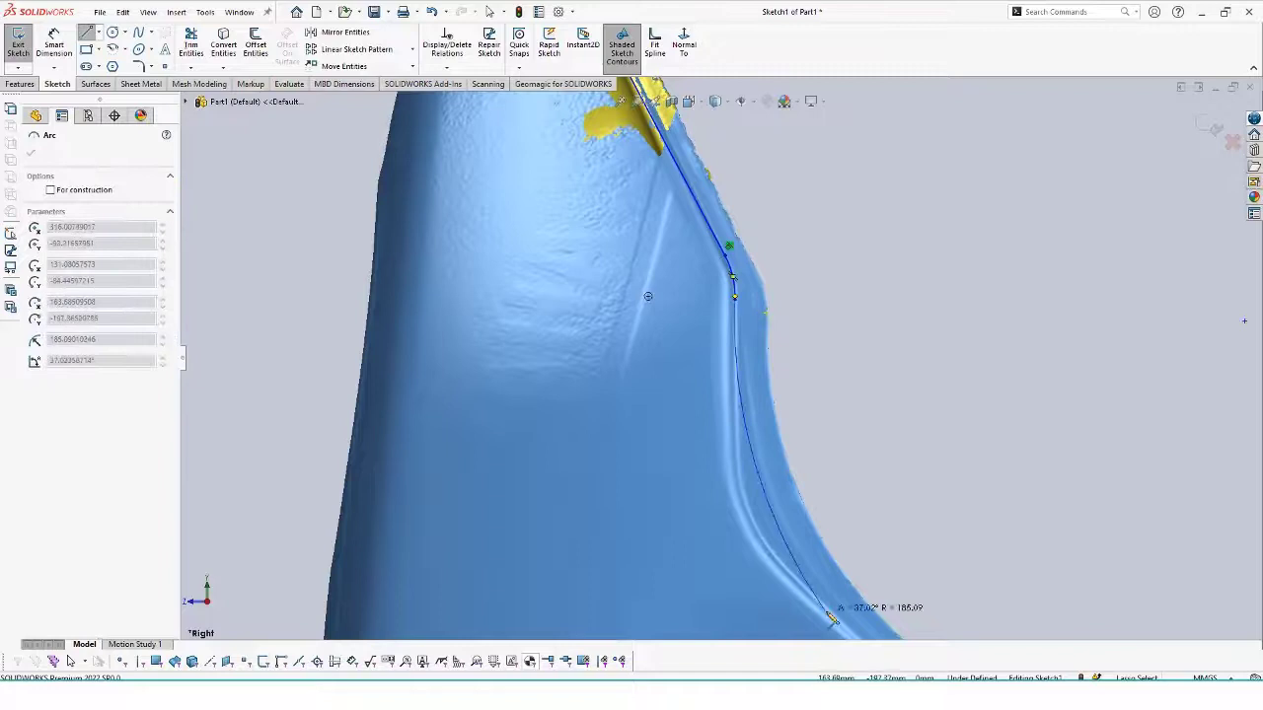
key("Escape")
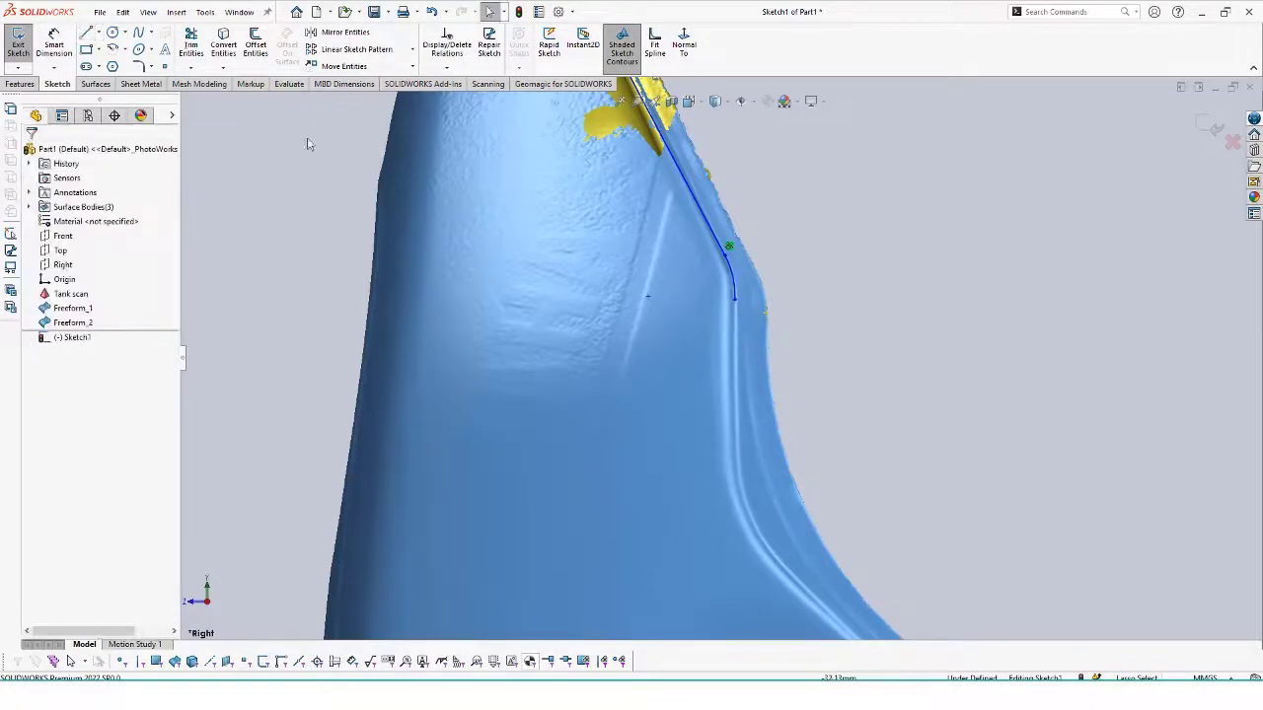
- Continue the seam profile with a vertical line about 42 mm long and a tangent arc of about 85 mm radius
left_click(87, 33)
left_click(734, 296)
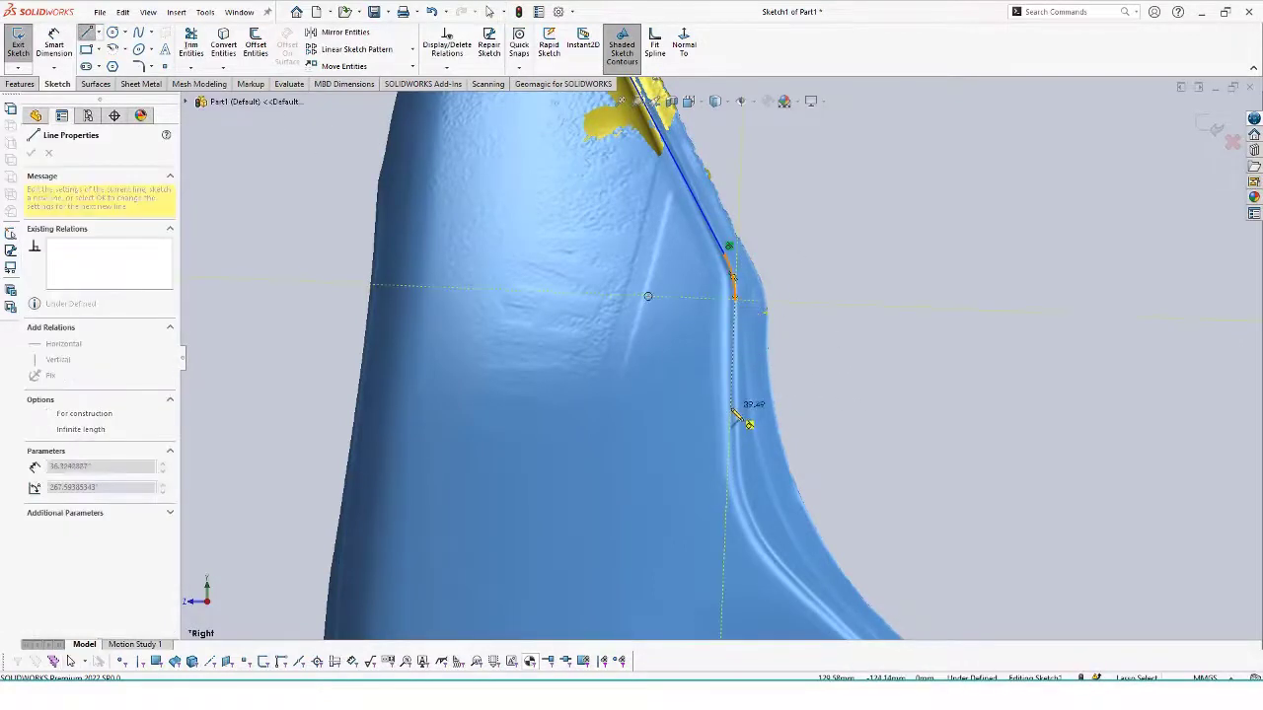
scroll(747, 409, "down", 3)
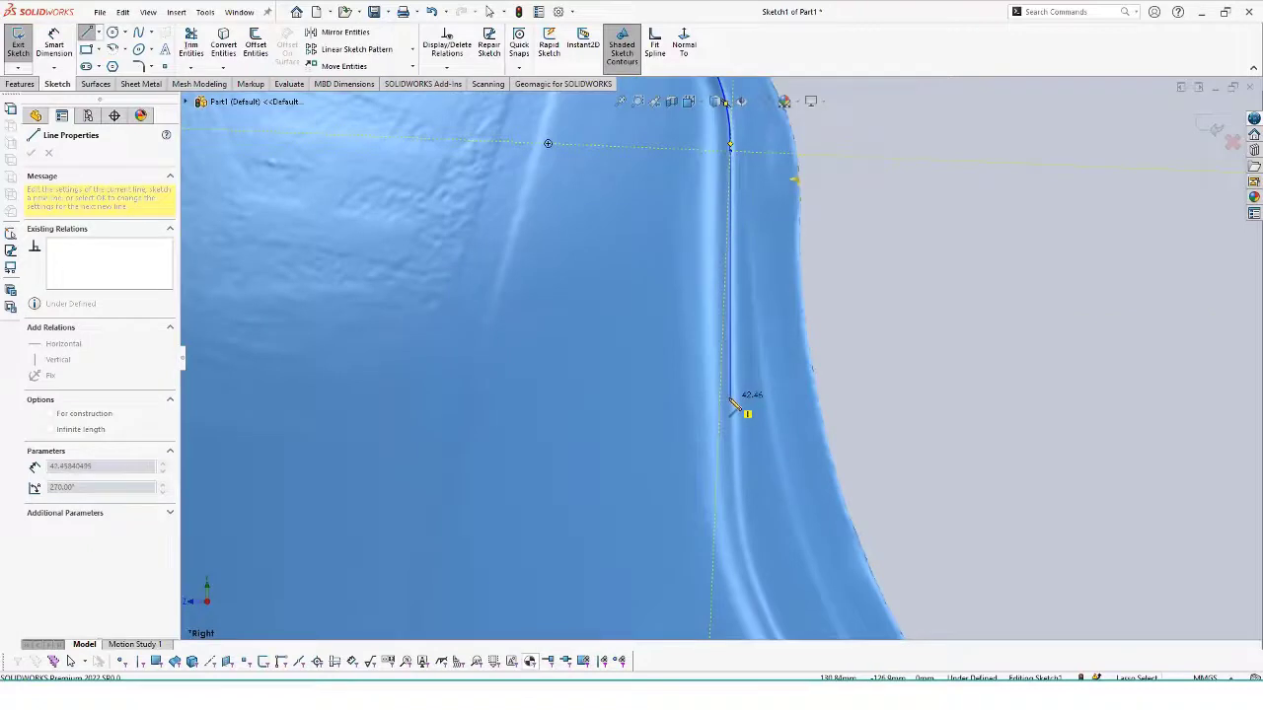
left_click(730, 400)
scroll(738, 485, "up", 4)
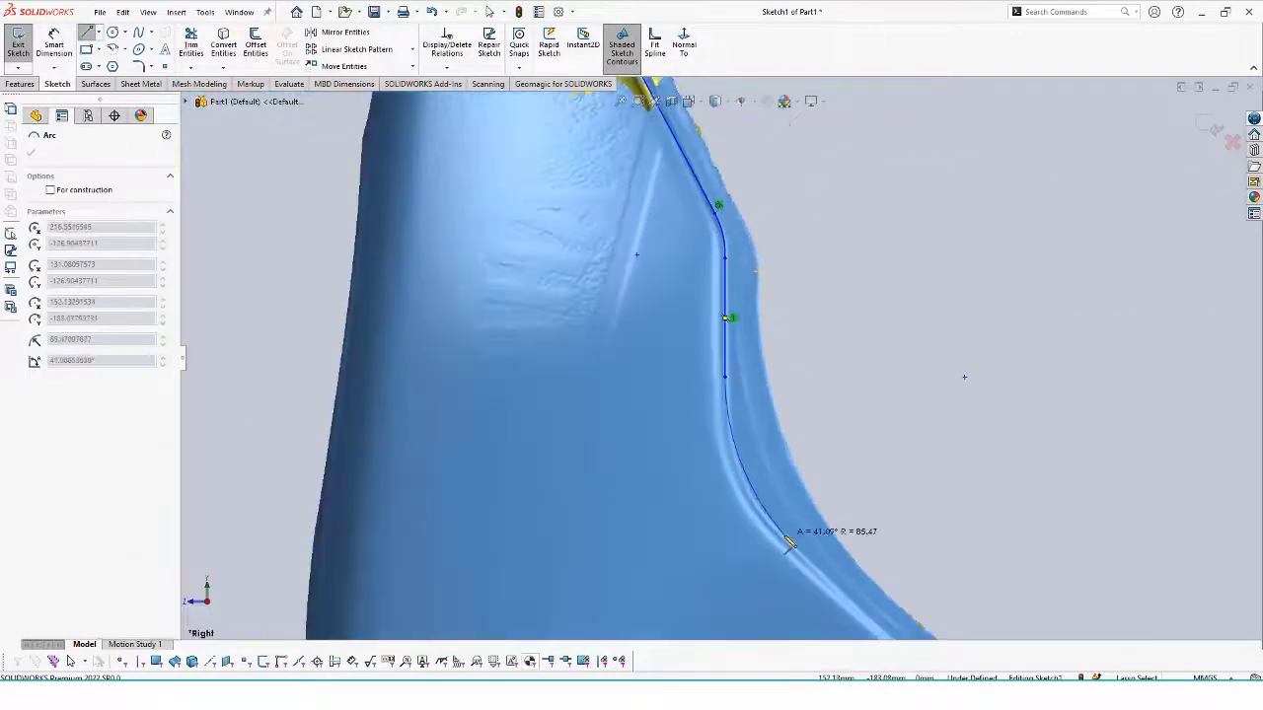
left_click(789, 543)
- Extend the seam profile with a tangent line about 63 mm long and another arc around the next bend, and close the sketch
scroll(850, 586, "down", 2)
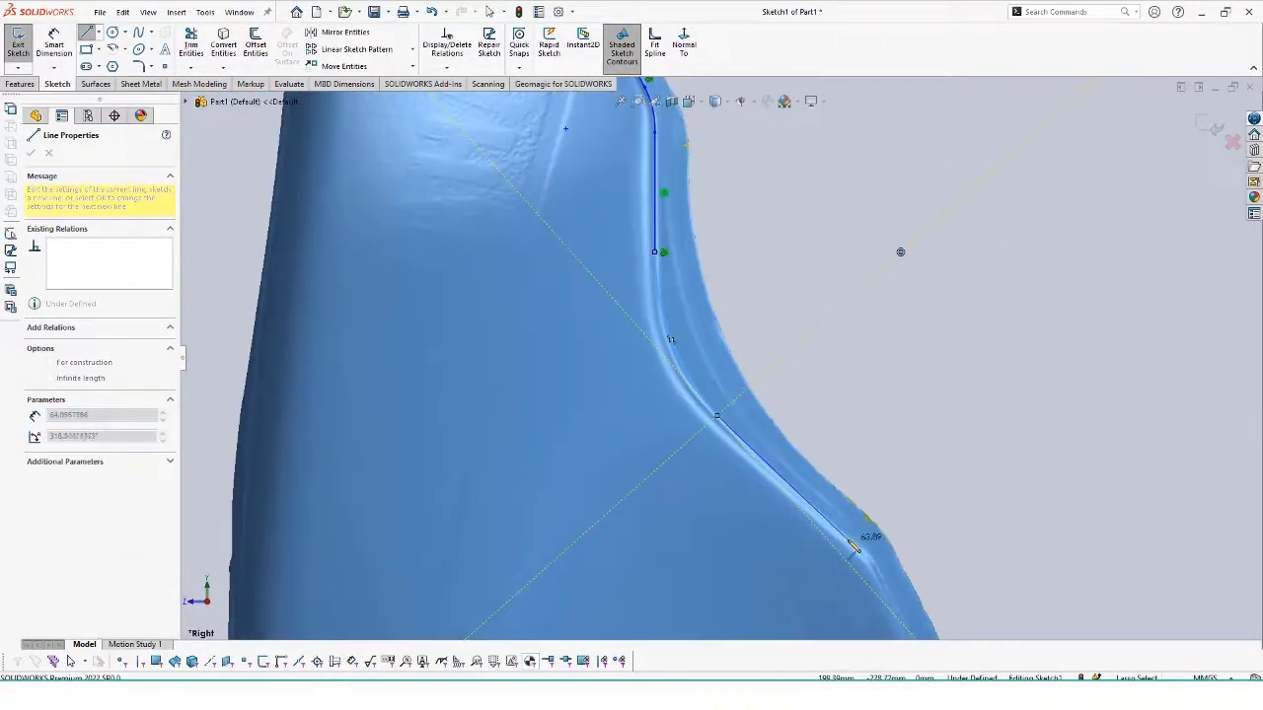
left_click(850, 541)
key("a")
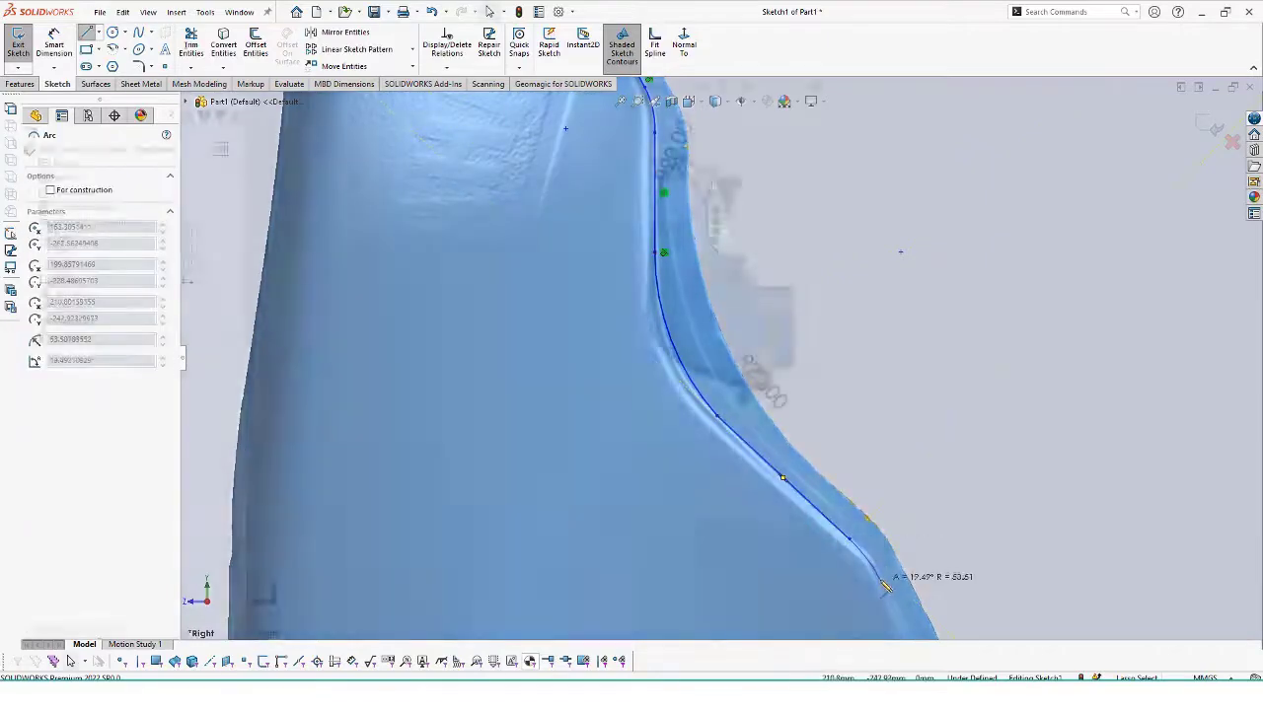
scroll(691, 225, "down", 4)
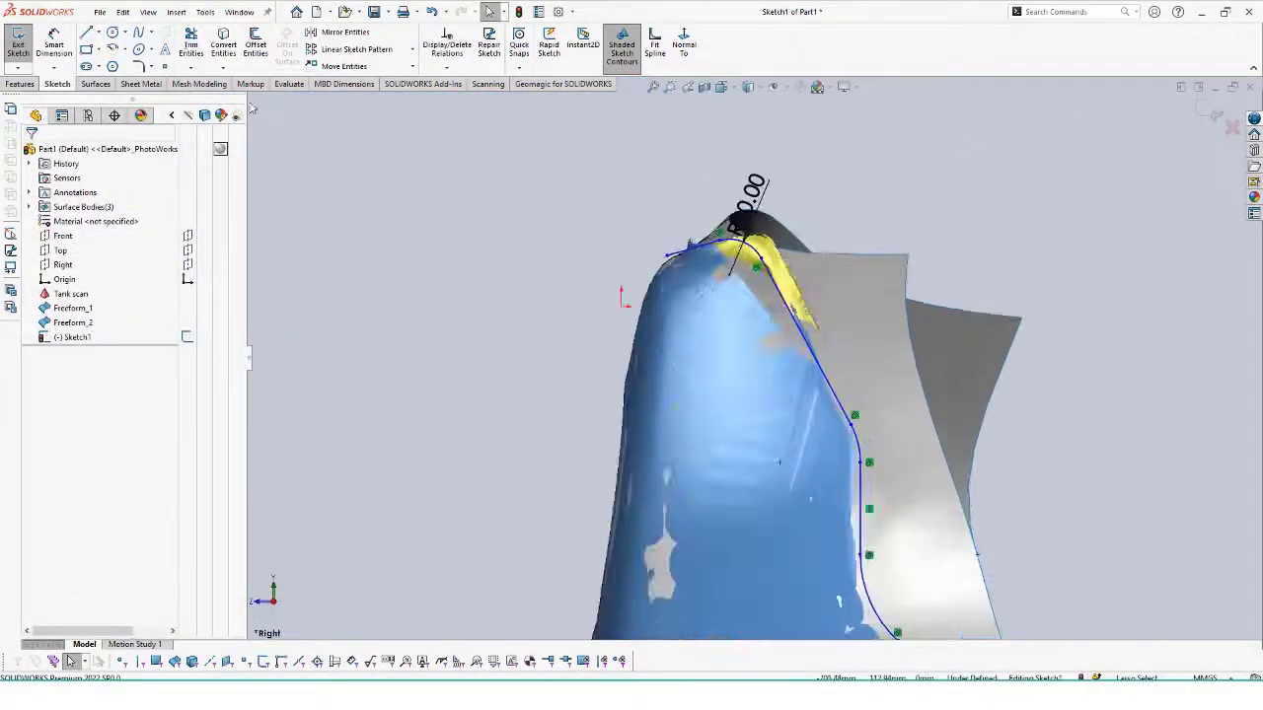
left_click(18, 44)
- Extrude the seam sketch as a surface, 241 mm in the first direction and beyond the tank's opposite side in the second
left_click(97, 84)
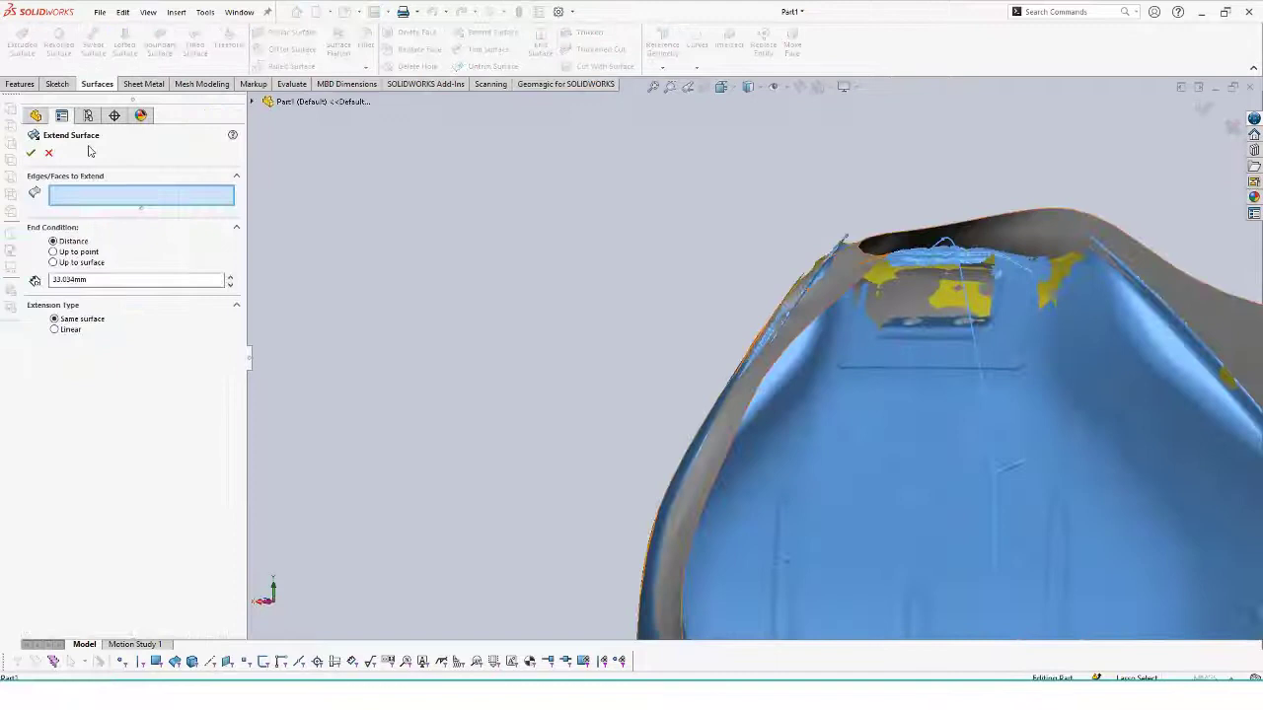
left_click(44, 150)
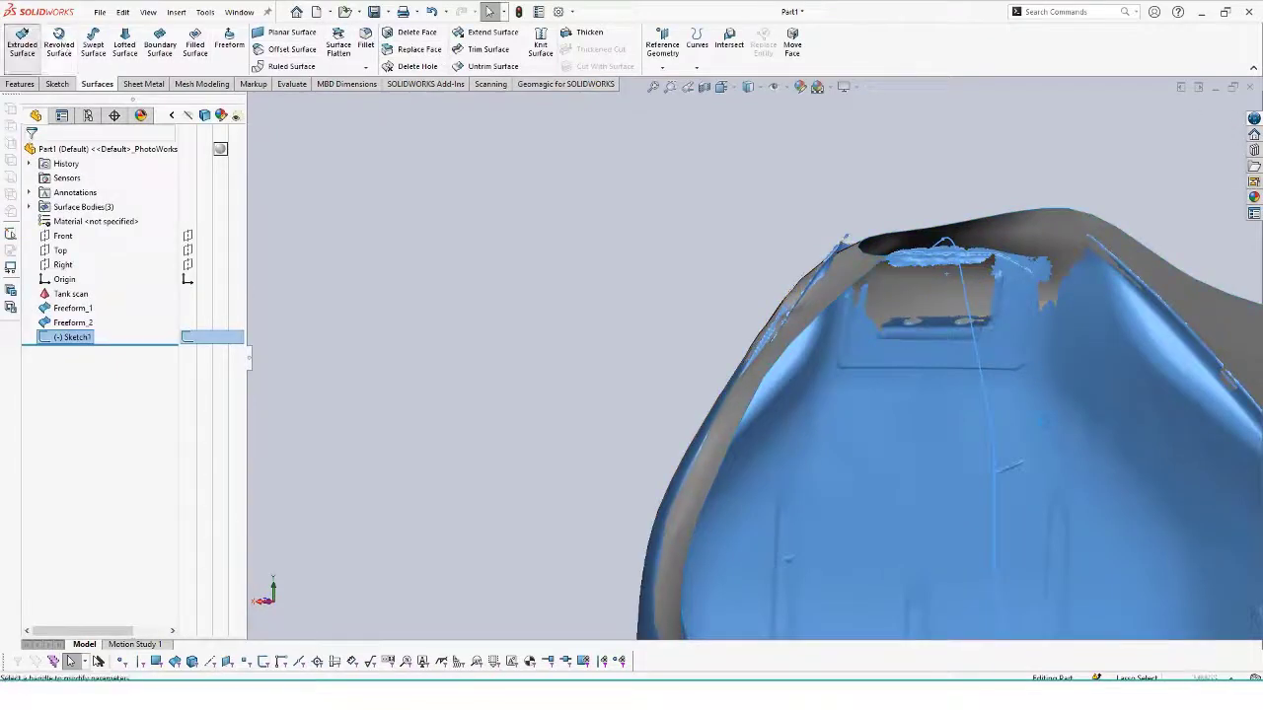
scroll(1000, 471, "up", 6)
scroll(958, 529, "down", 1)
left_click_drag(790, 482, 651, 485)
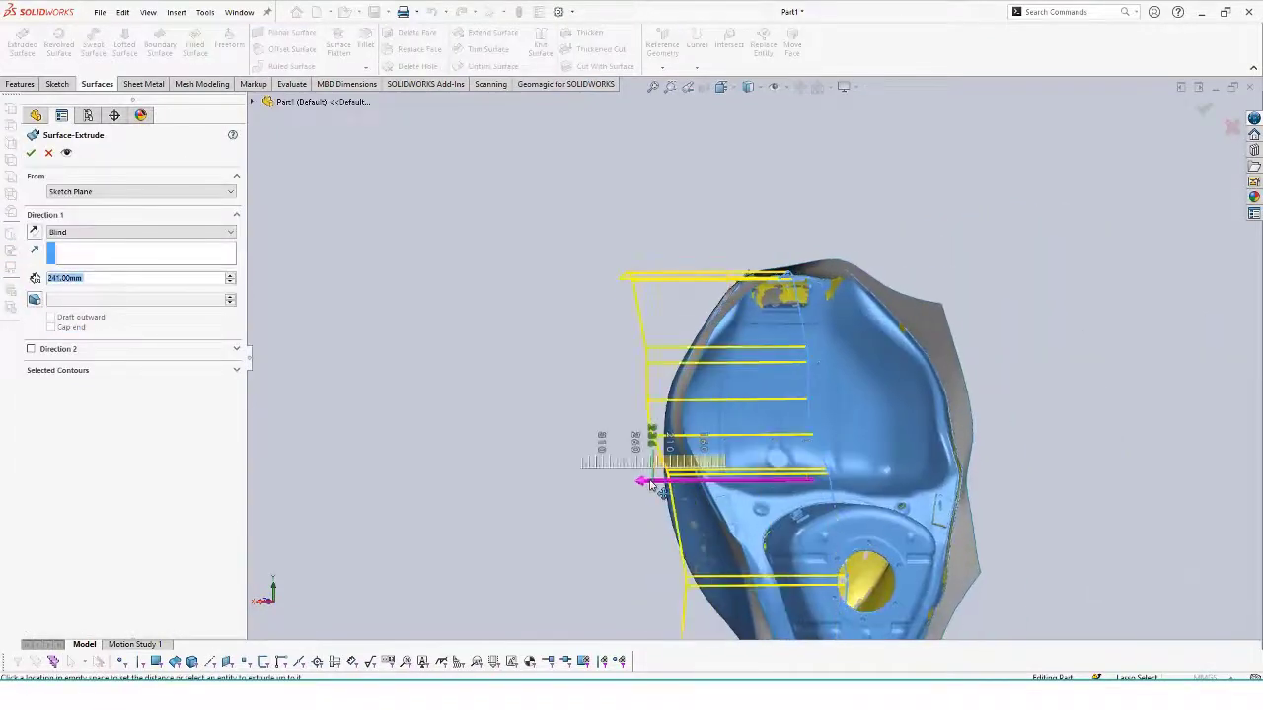
left_click(650, 485)
left_click(30, 349)
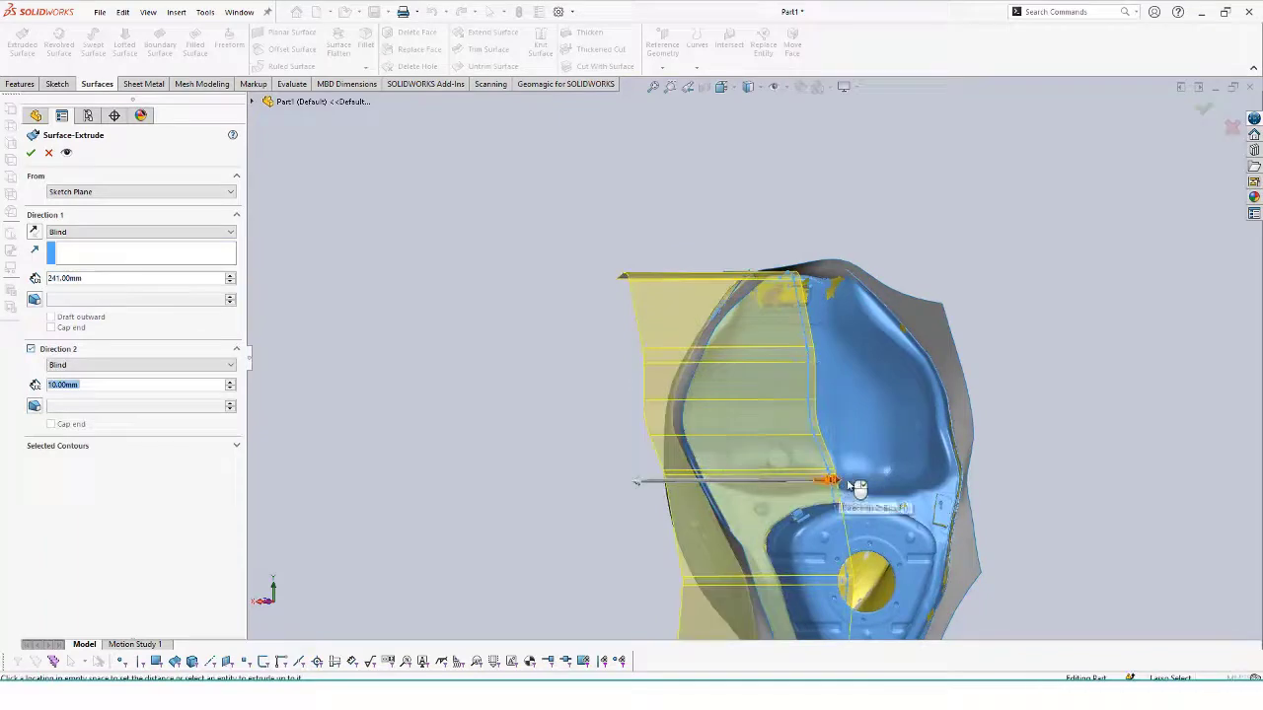
left_click_drag(854, 484, 1032, 479)
key("Return")
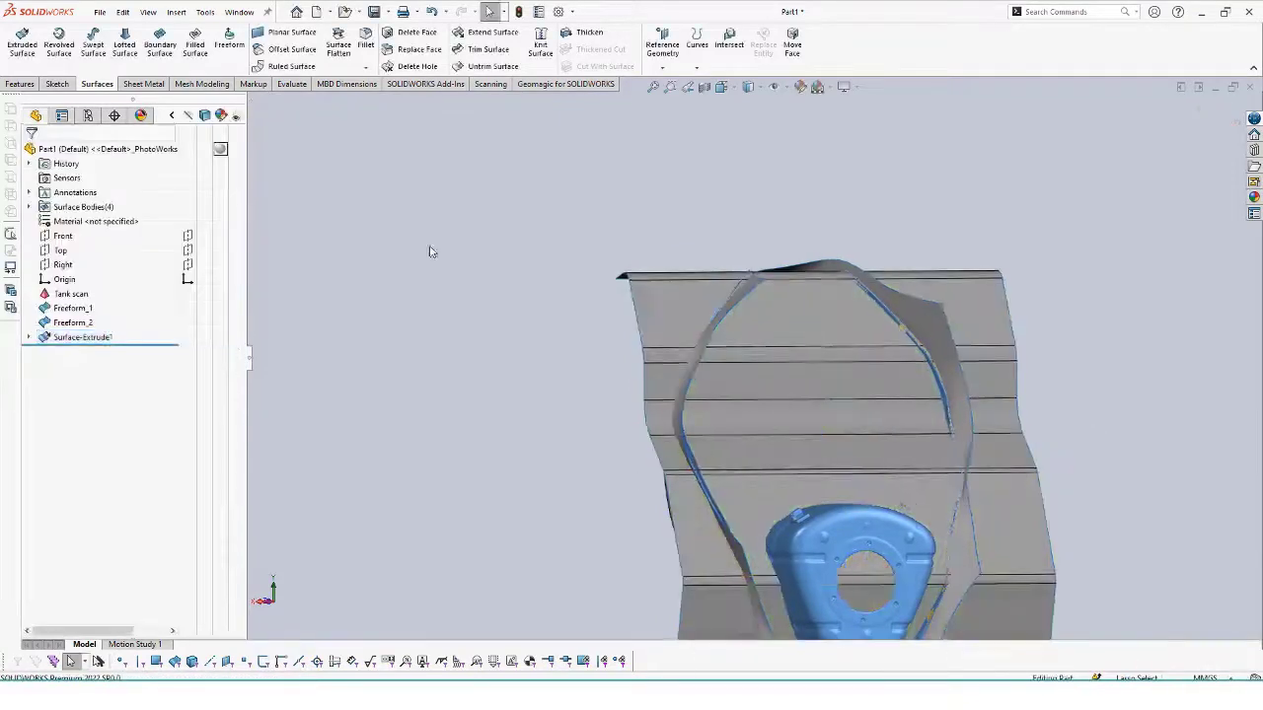
- Mutually trim the extruded seam surface against the freeform tank skin, keeping the enclosed seam section and the outer shell, and turn them into a solid
middle_click_drag(462, 226, 522, 305)
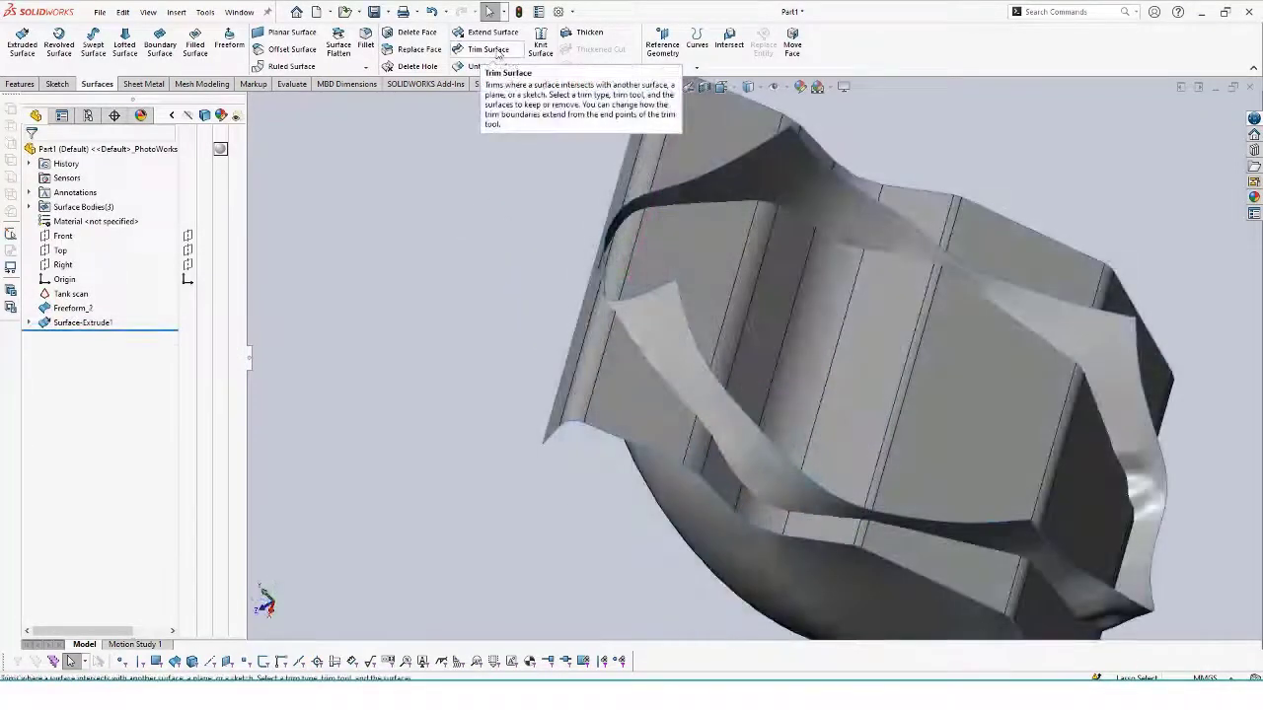
left_click(490, 49)
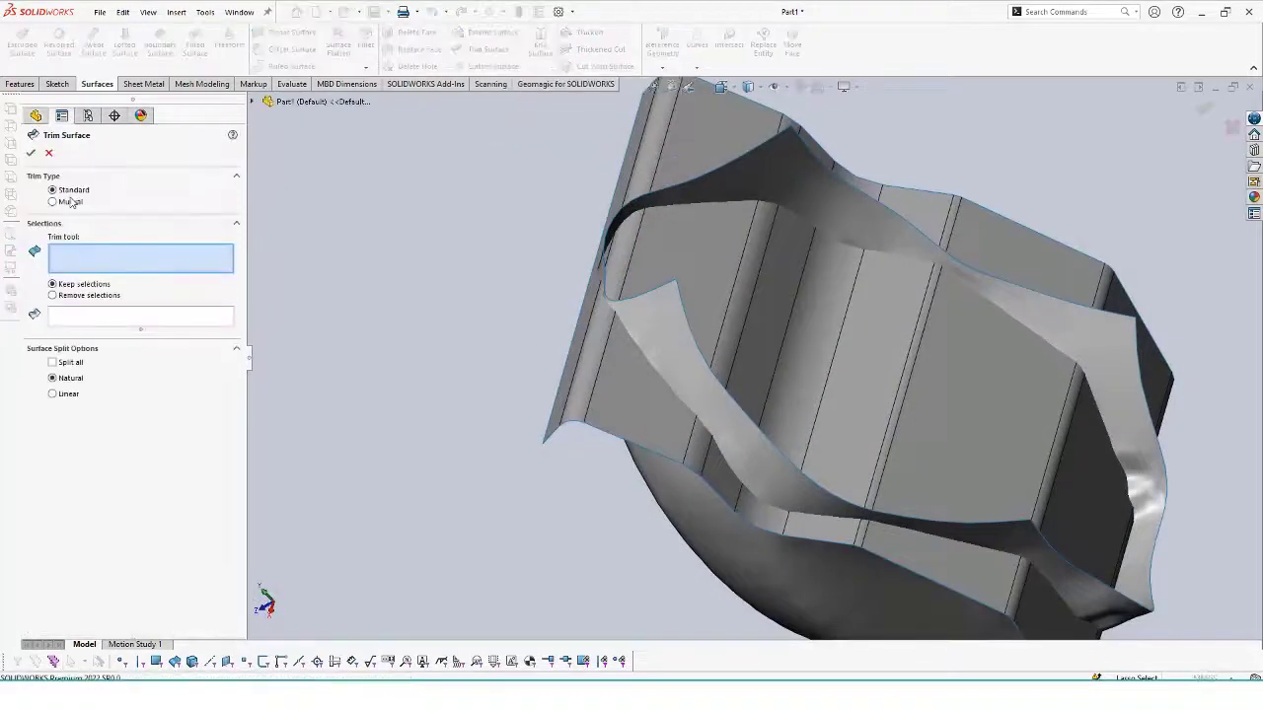
left_click(53, 201)
left_click(895, 259)
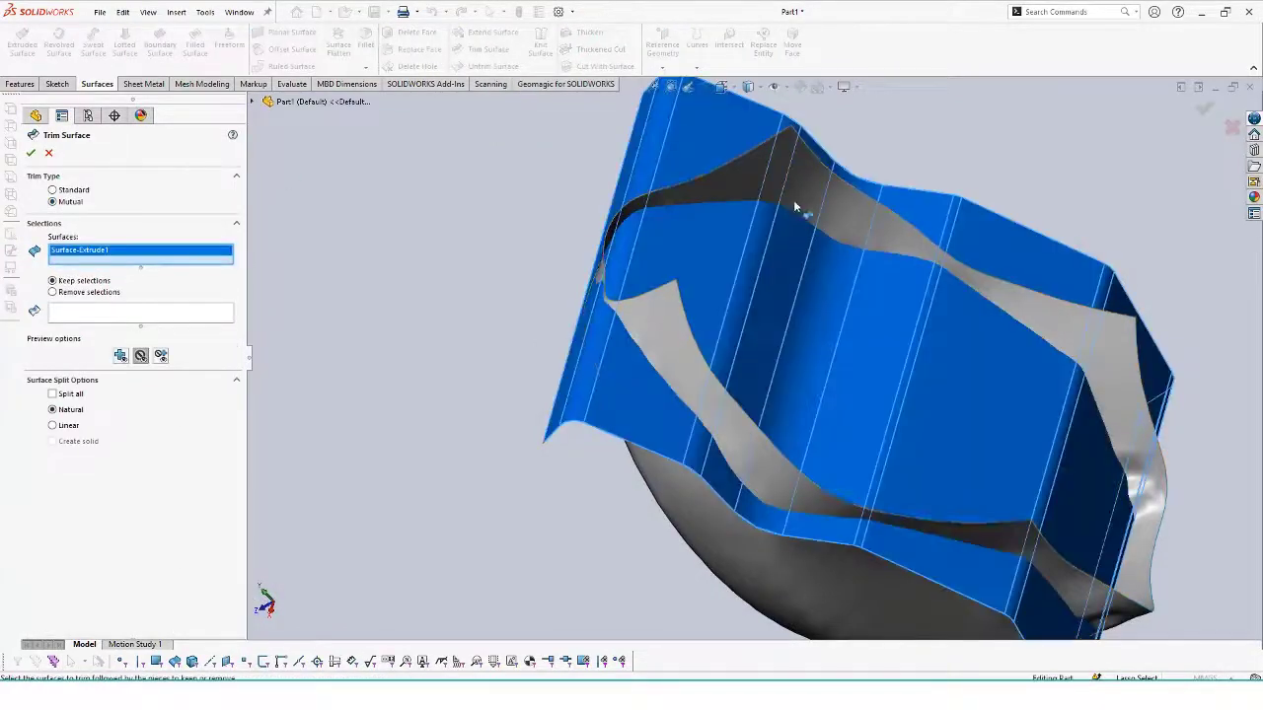
left_click(639, 193)
left_click(107, 329)
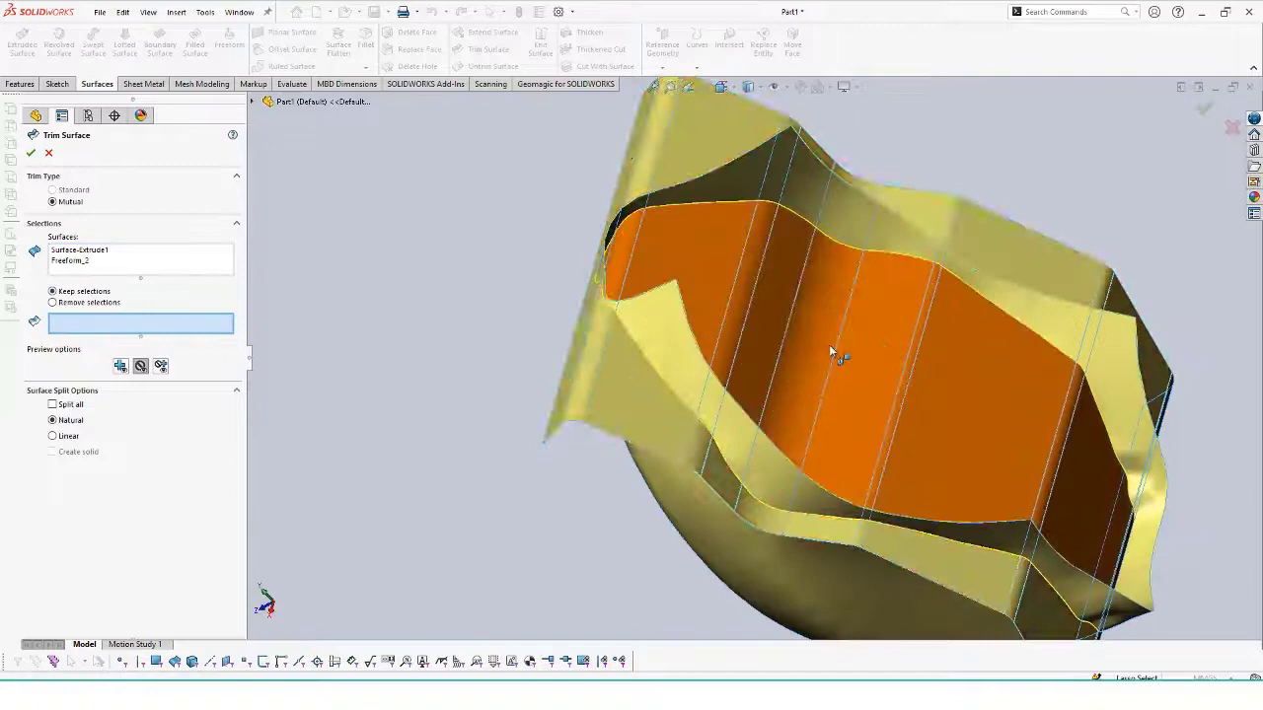
left_click(832, 347)
left_click(731, 550)
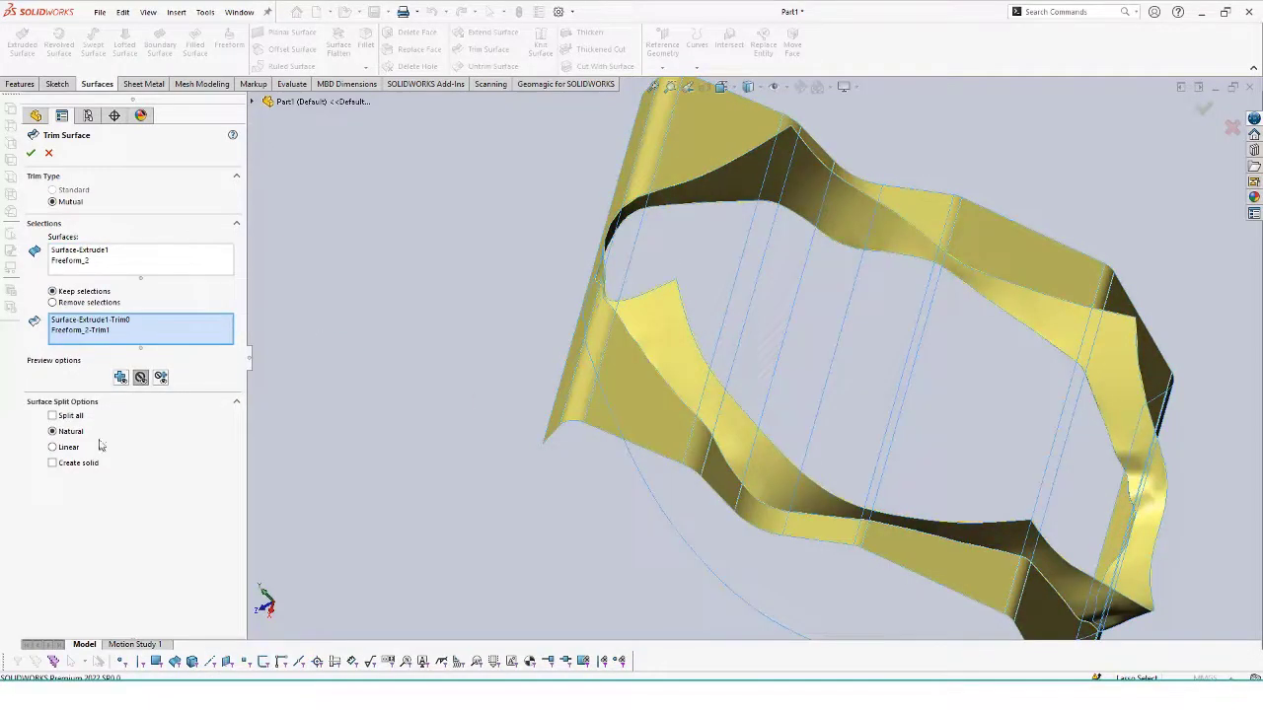
left_click(33, 154)
middle_click_drag(457, 325, 902, 603)
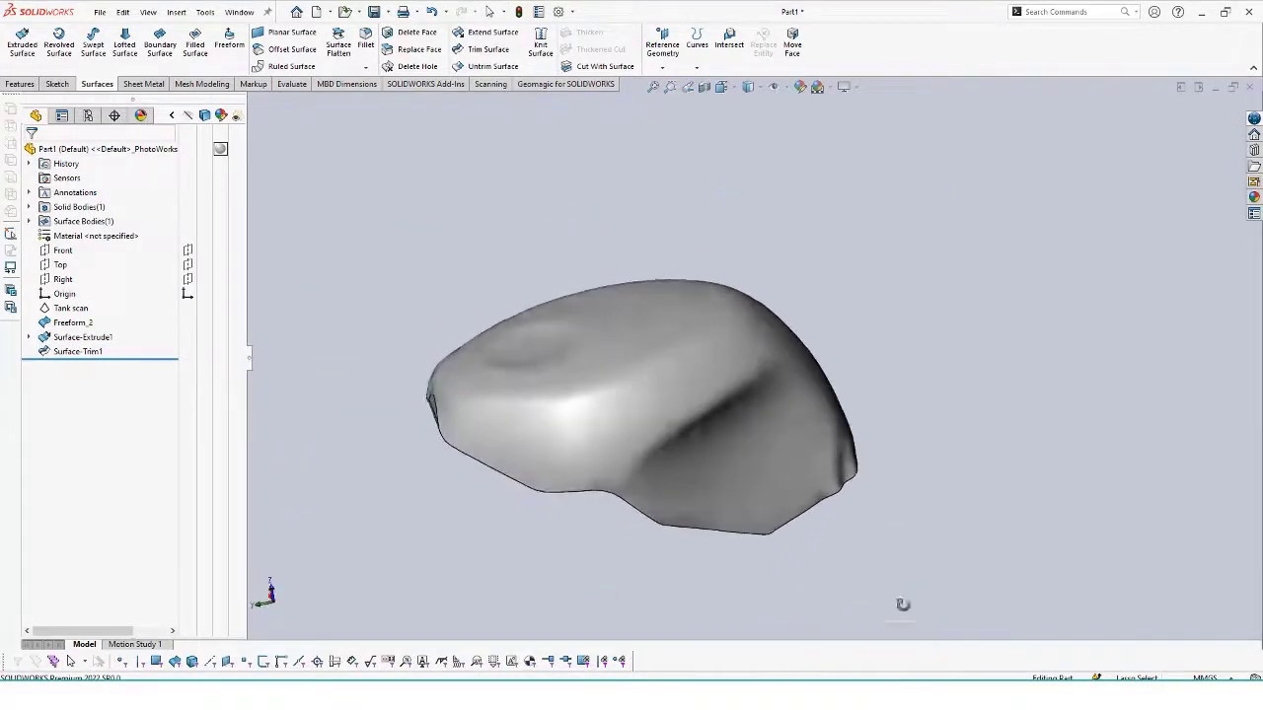
left_click(732, 87)
left_click(800, 232)
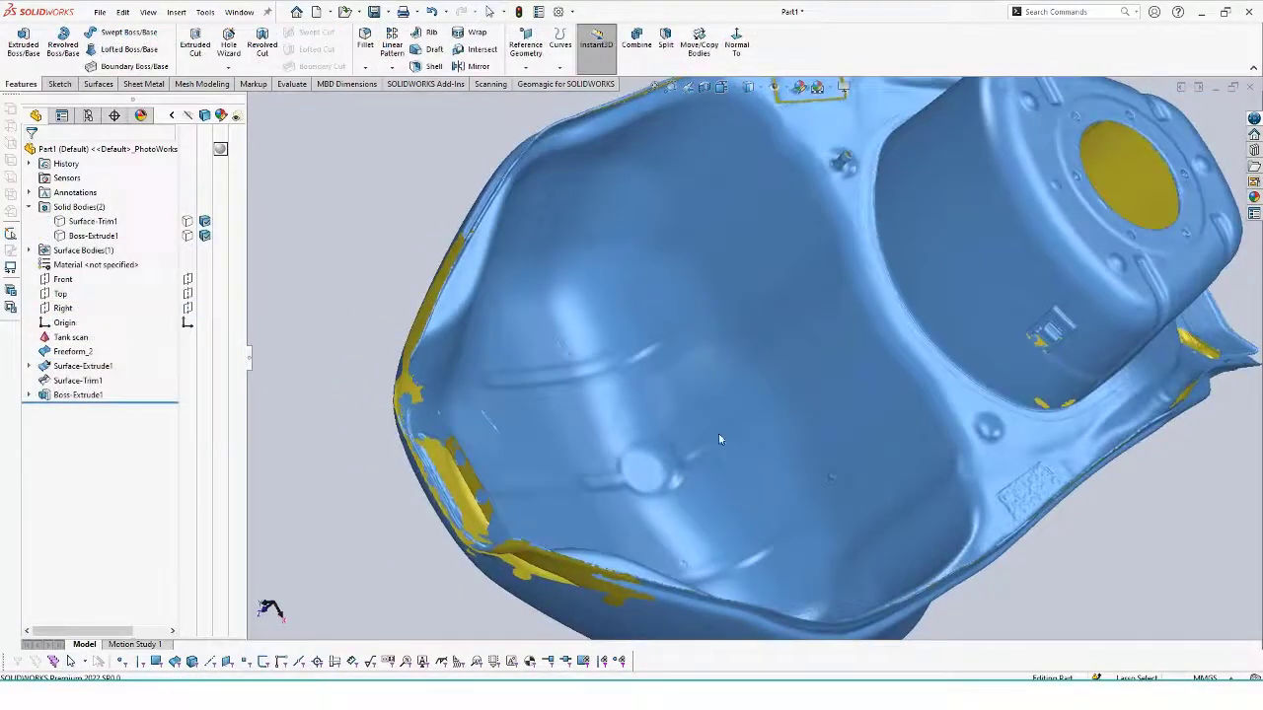
- Extract a freeform surface with increased accuracy from a lasso selection of the smooth inner recess on the tank scan's underside
middle_click_drag(719, 433, 872, 459)
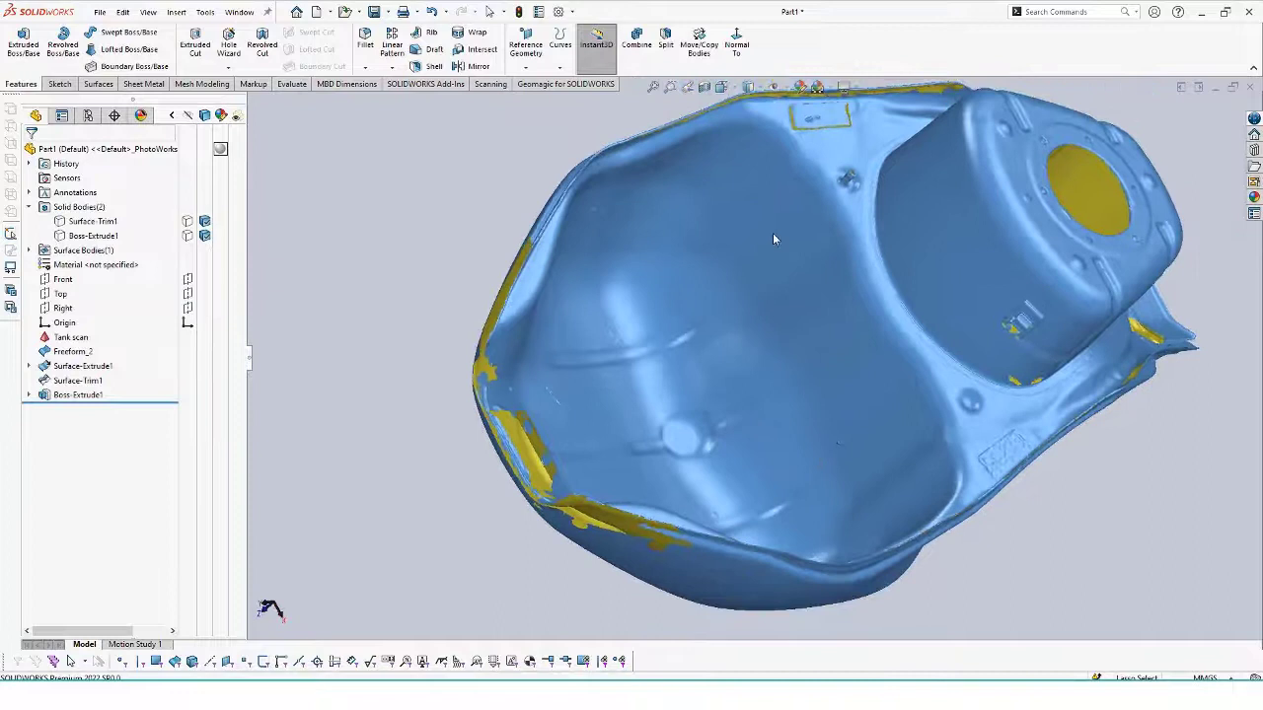
left_click(600, 86)
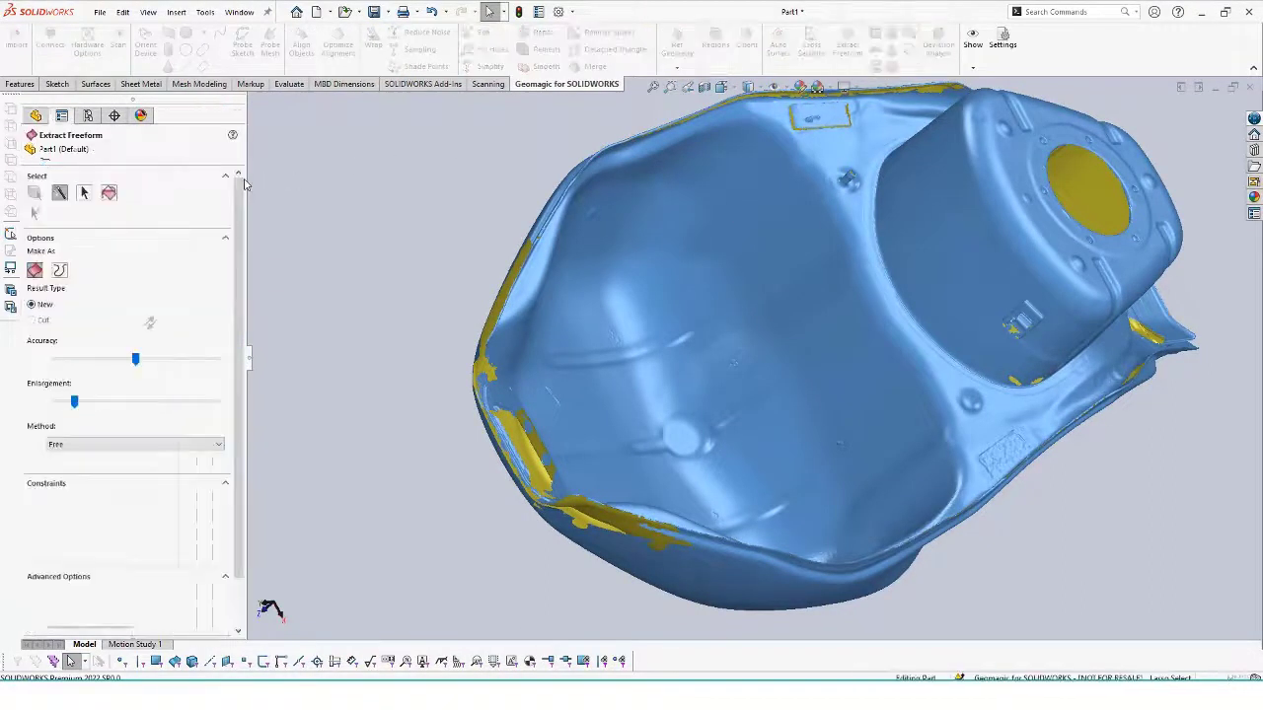
right_click(385, 170)
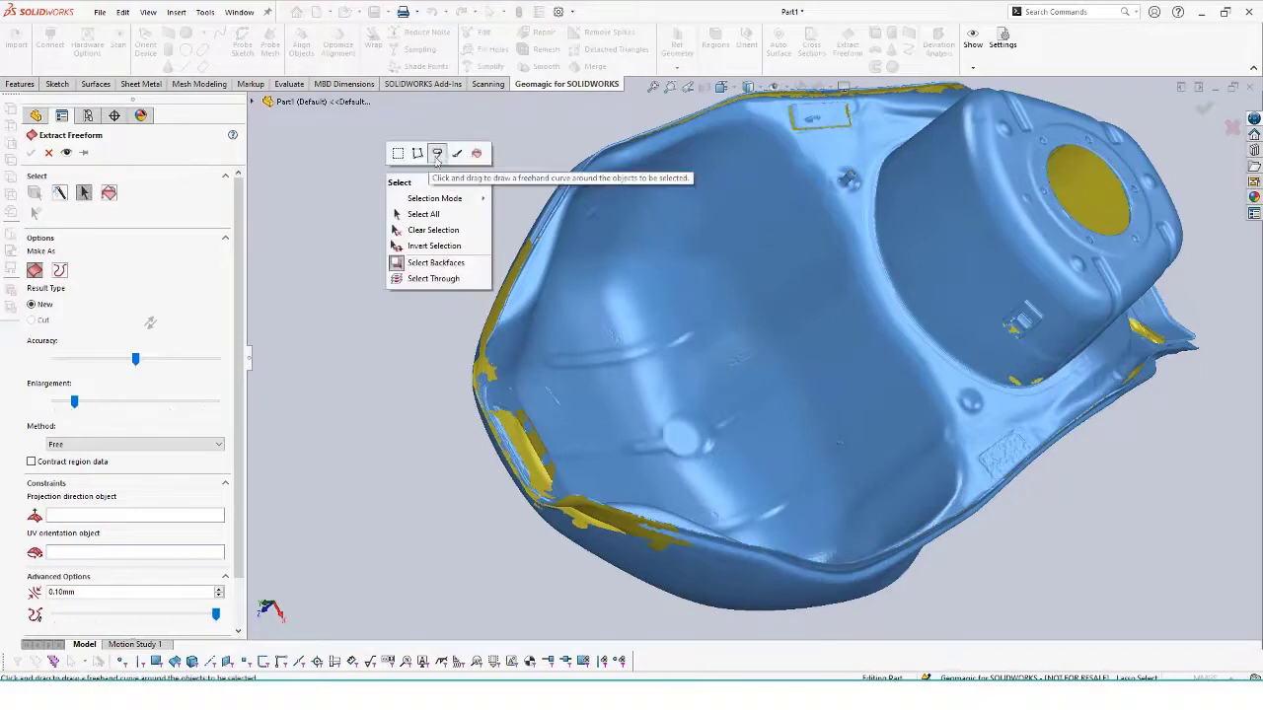
left_click(439, 154)
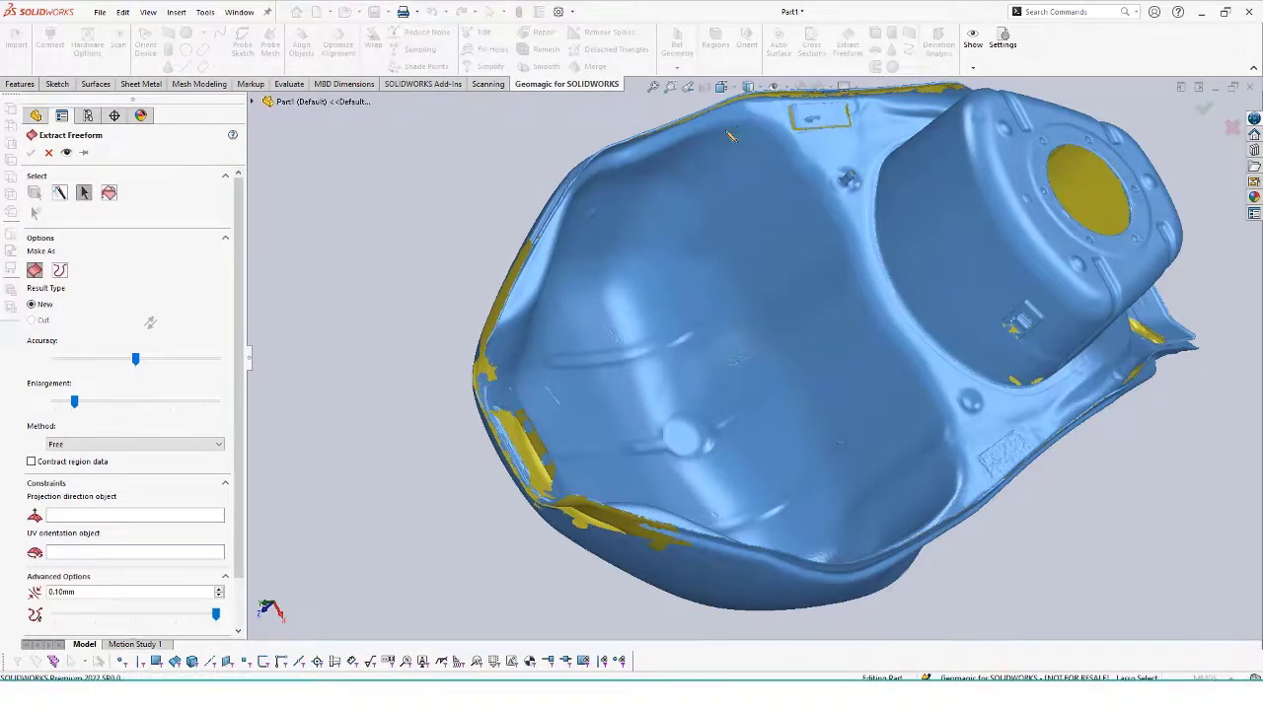
left_click_drag(738, 125, 690, 153)
mouse_move(584, 337)
left_mouse_down()
mouse_move(681, 449)
mouse_move(821, 418)
left_mouse_up()
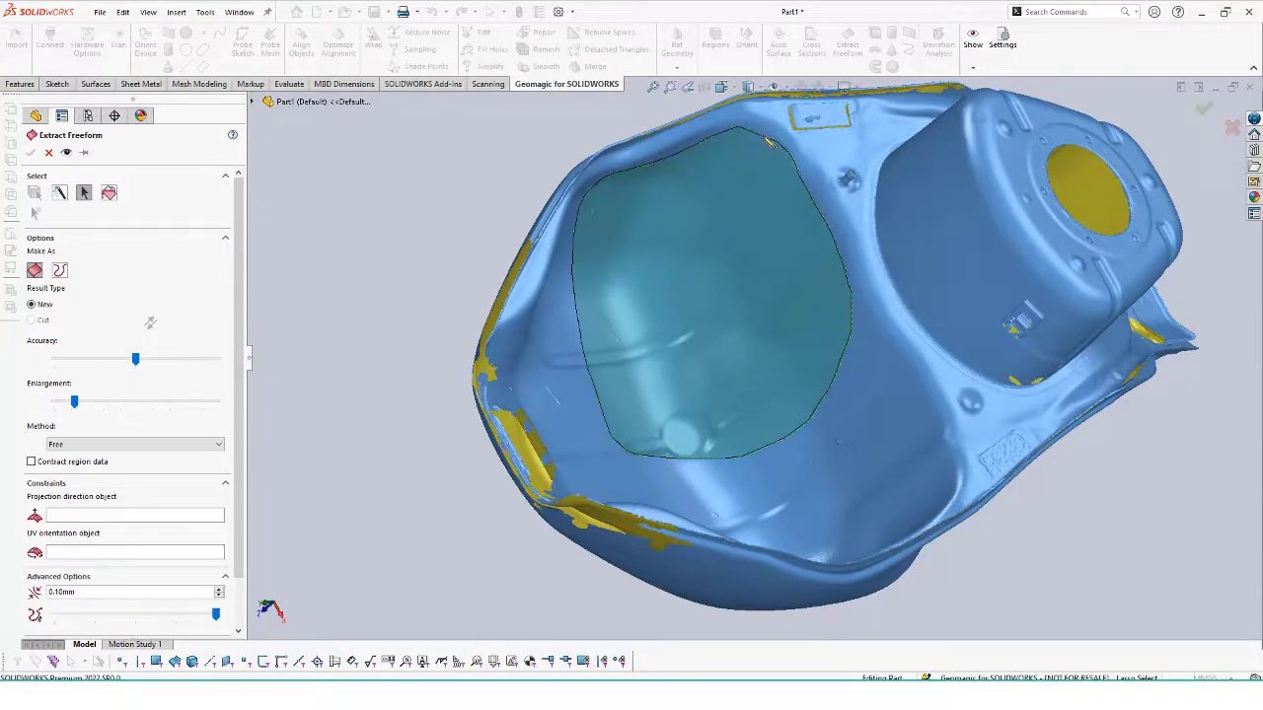
left_click_drag(766, 138, 752, 132)
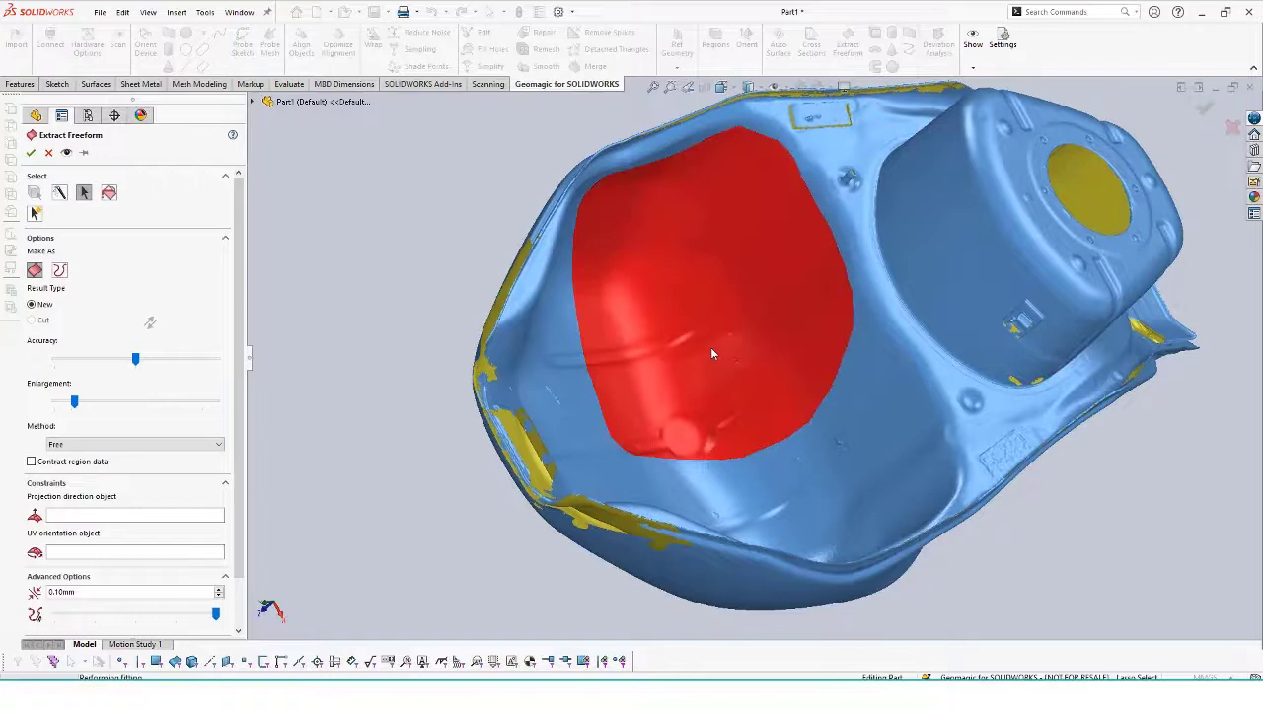
mouse_move(713, 351)
middle_mouse_down()
mouse_move(856, 289)
mouse_move(779, 464)
mouse_move(745, 505)
mouse_move(749, 562)
middle_mouse_up()
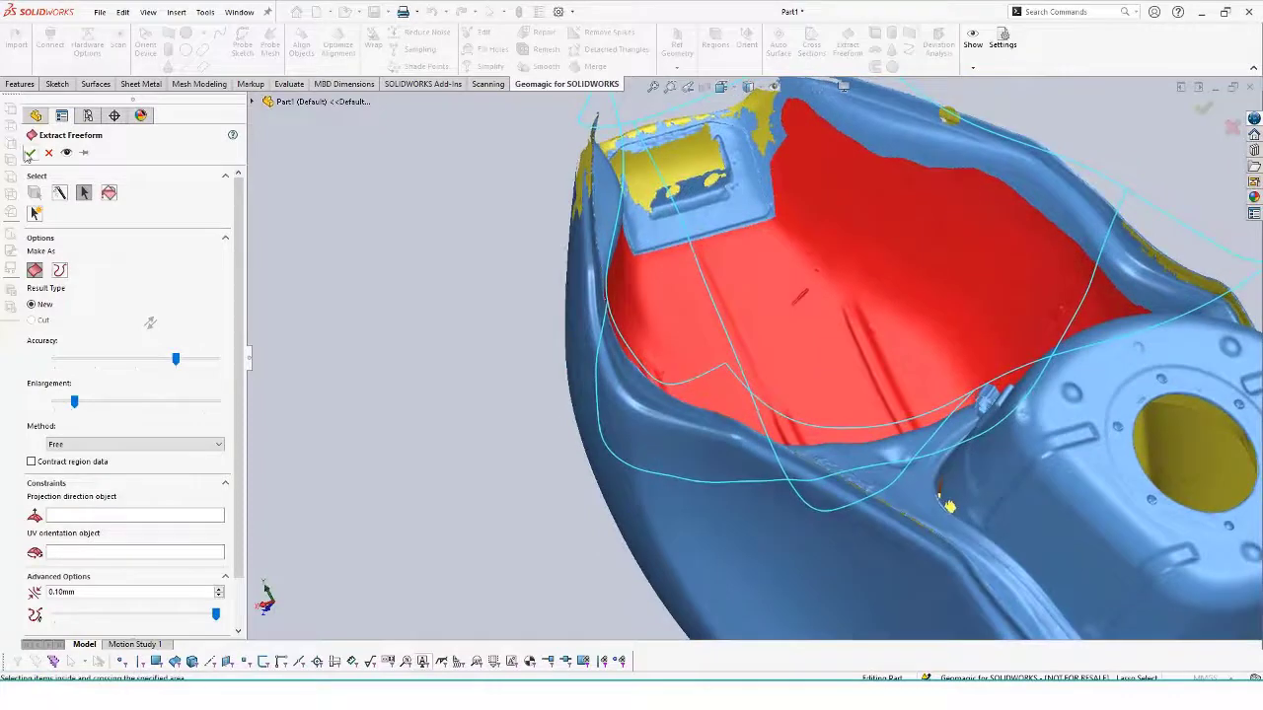
left_click(29, 153)
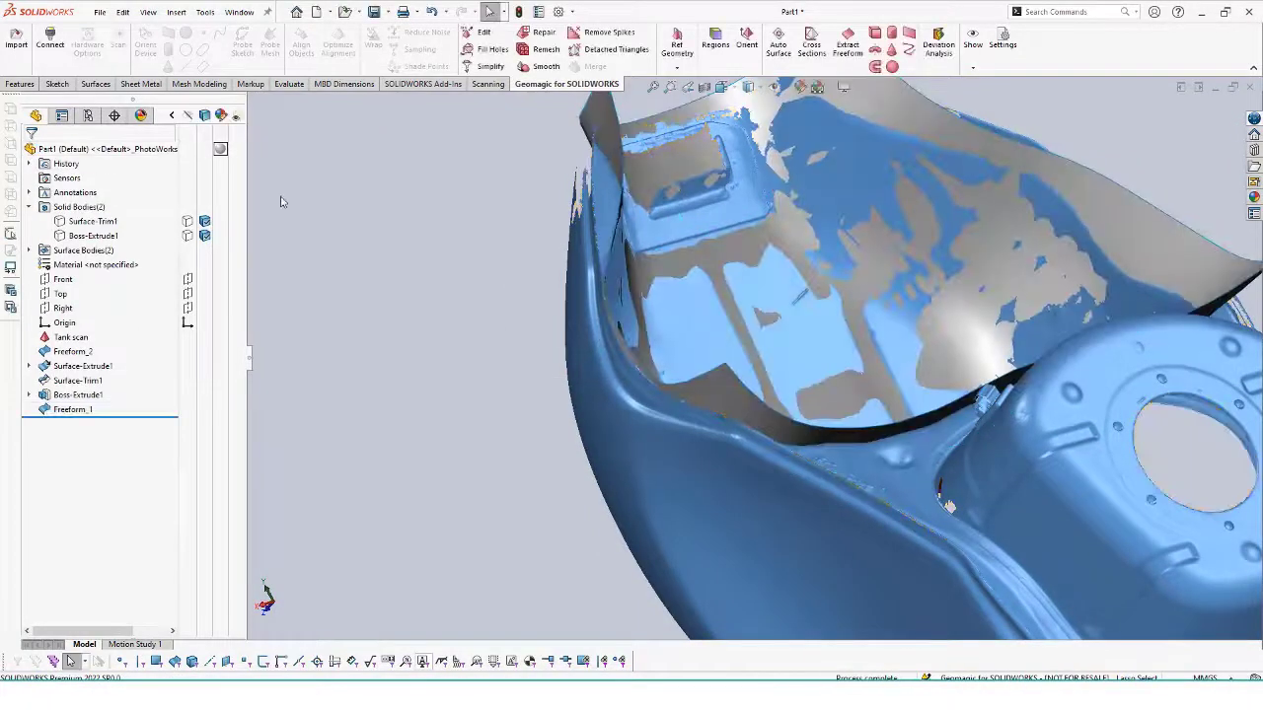
- Show the trimmed solid tank body together with the recess surface and the scan
middle_click_drag(330, 247, 431, 432)
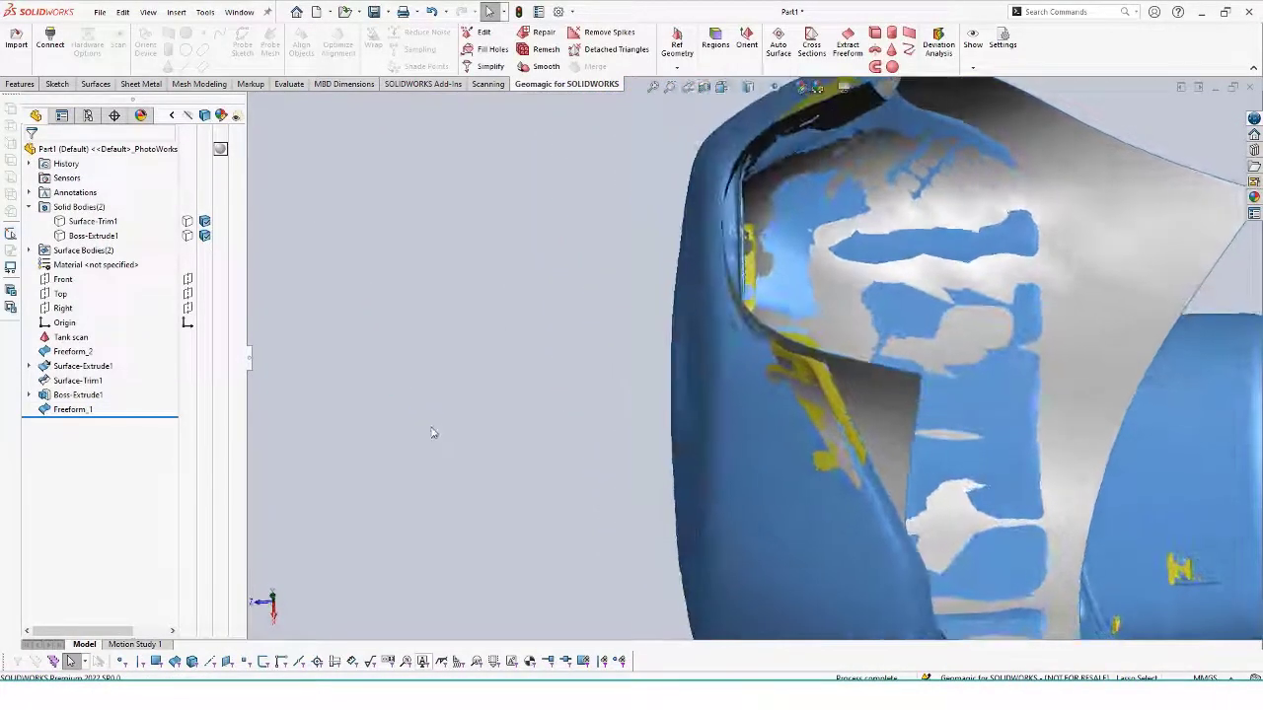
left_click(191, 223)
middle_click_drag(389, 237, 365, 293)
scroll(368, 298, "up", 5)
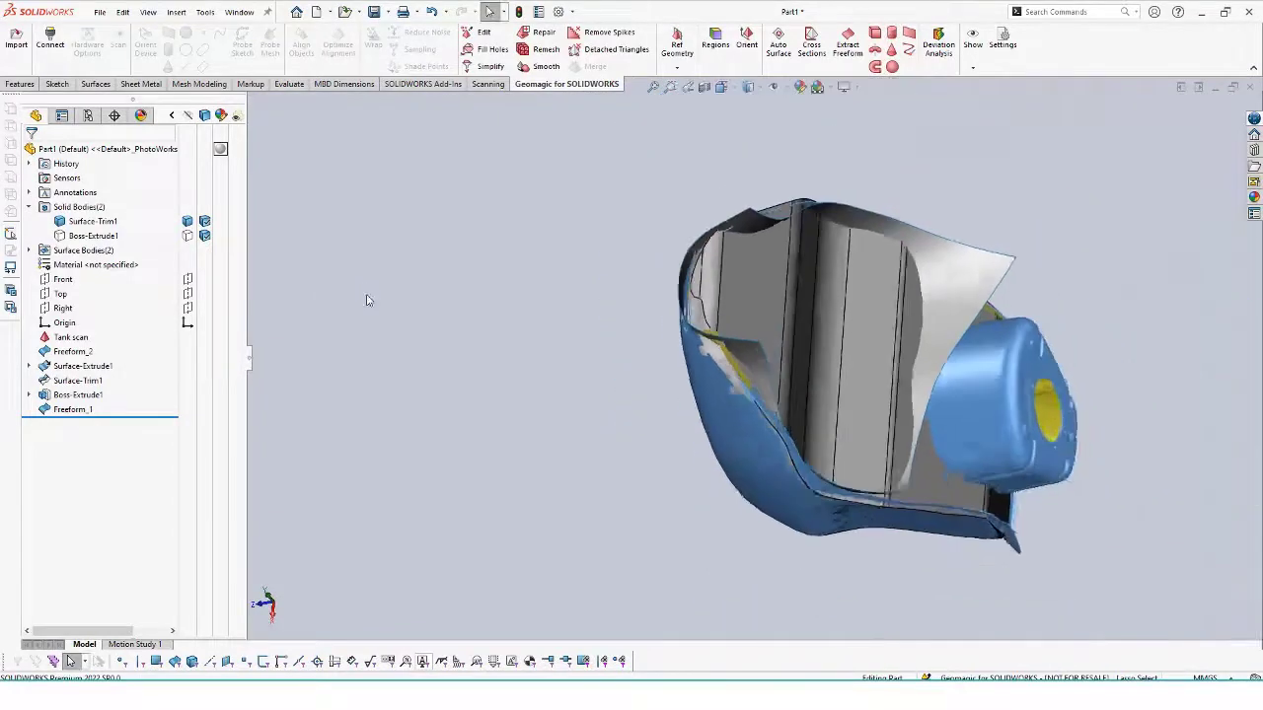
mouse_move(501, 409)
middle_mouse_down()
mouse_move(482, 335)
mouse_move(411, 375)
mouse_move(501, 412)
middle_mouse_up()
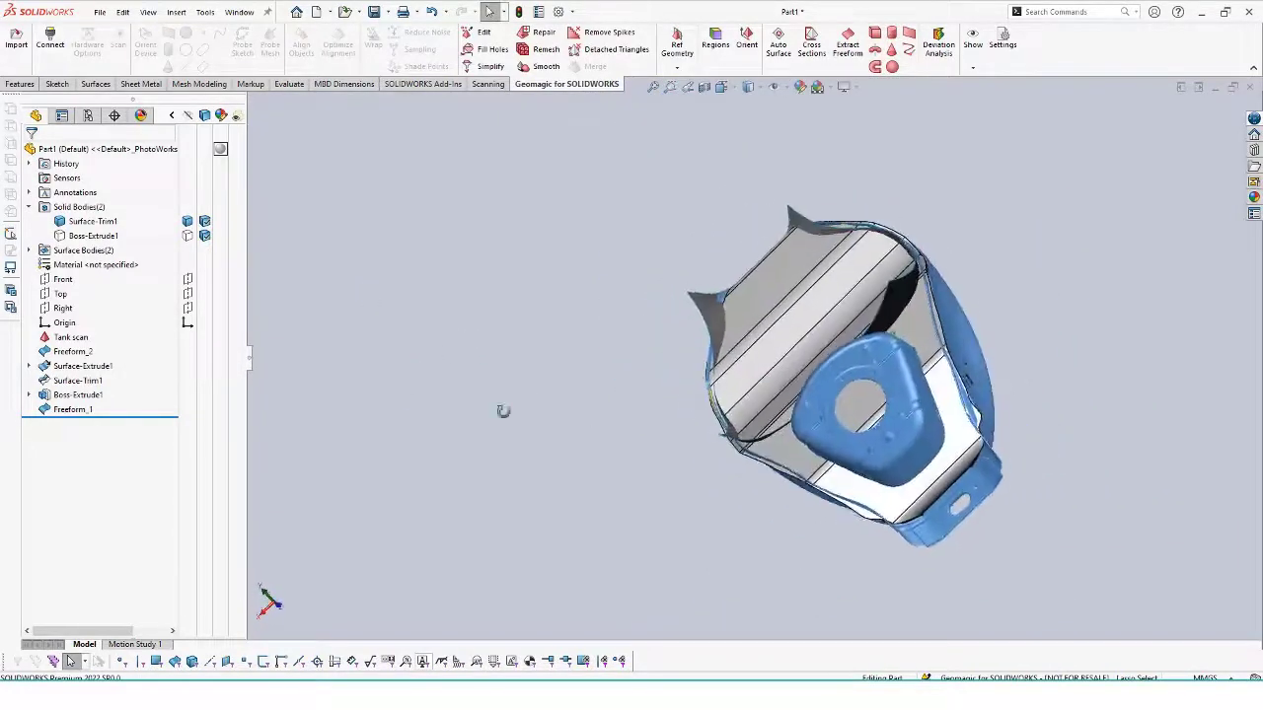
scroll(710, 246, "down", 4)
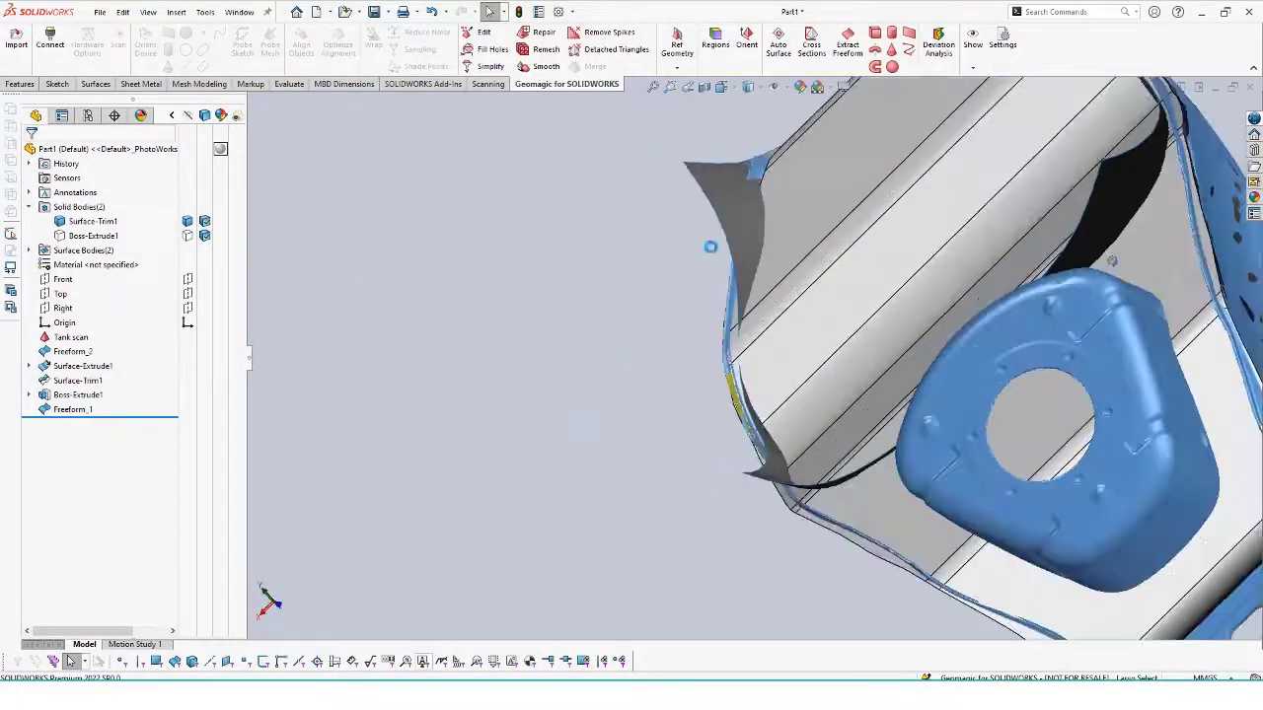
- Extend the outer edge of the recess surface by 33.034 mm, using the same-surface extension type
left_click(96, 86)
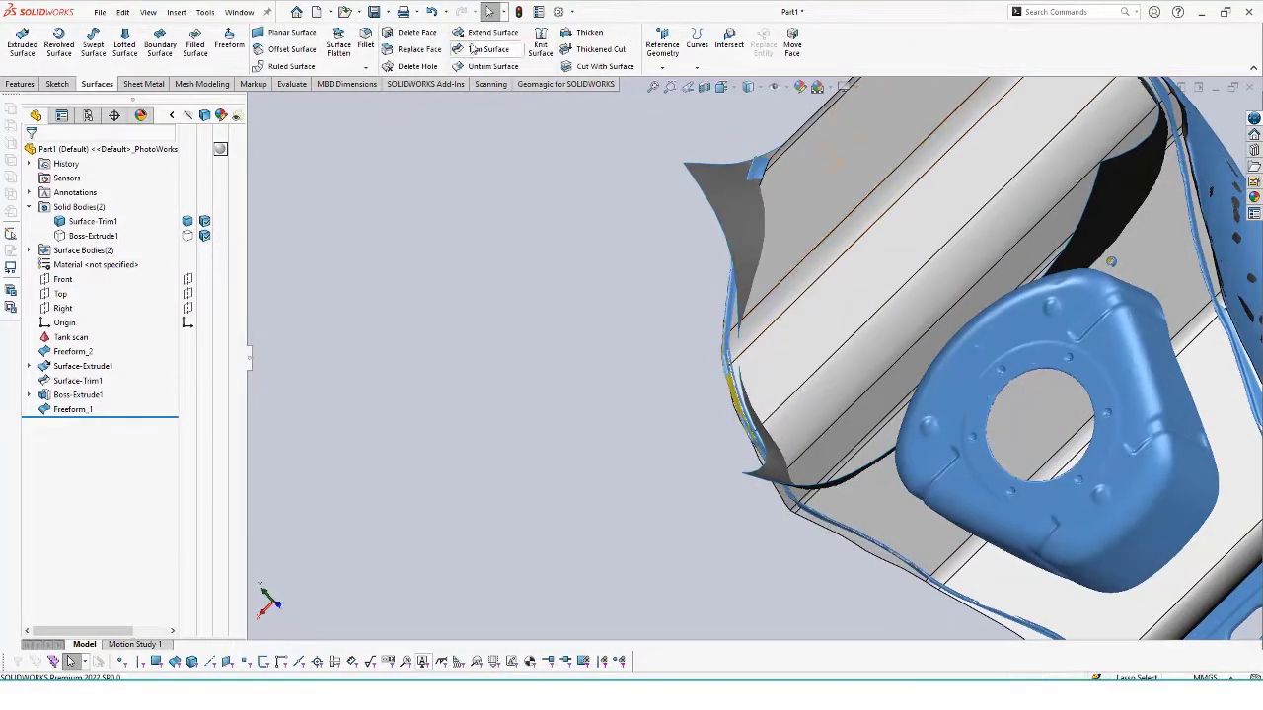
left_click(485, 32)
left_click(728, 315)
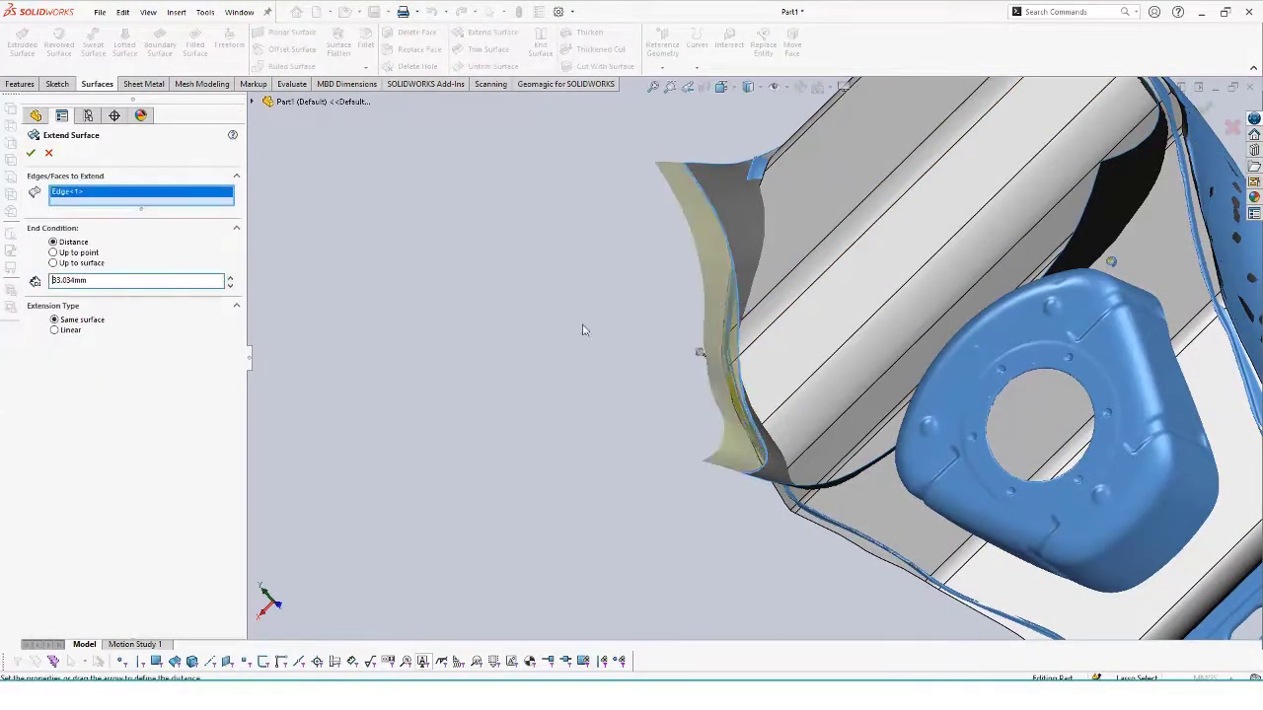
middle_click_drag(476, 382, 430, 342)
left_click(31, 154)
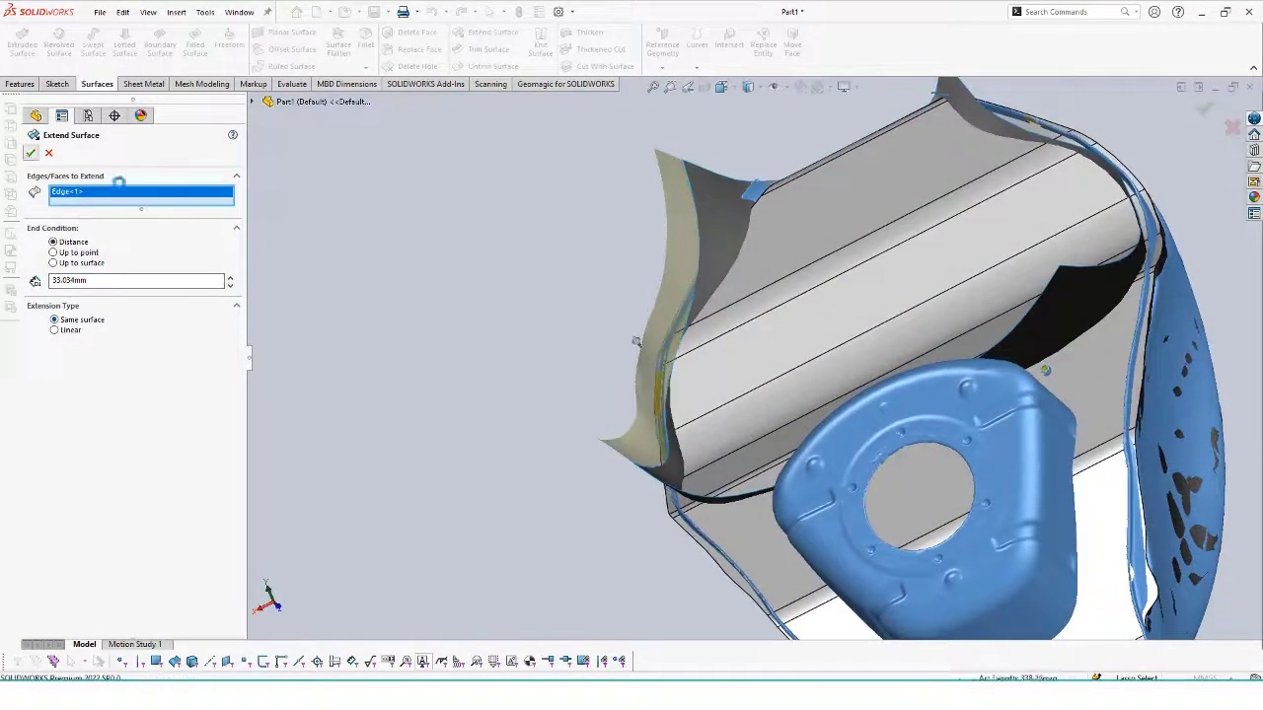
- Cut the solid tank body with the extended recess surface
left_click(599, 66)
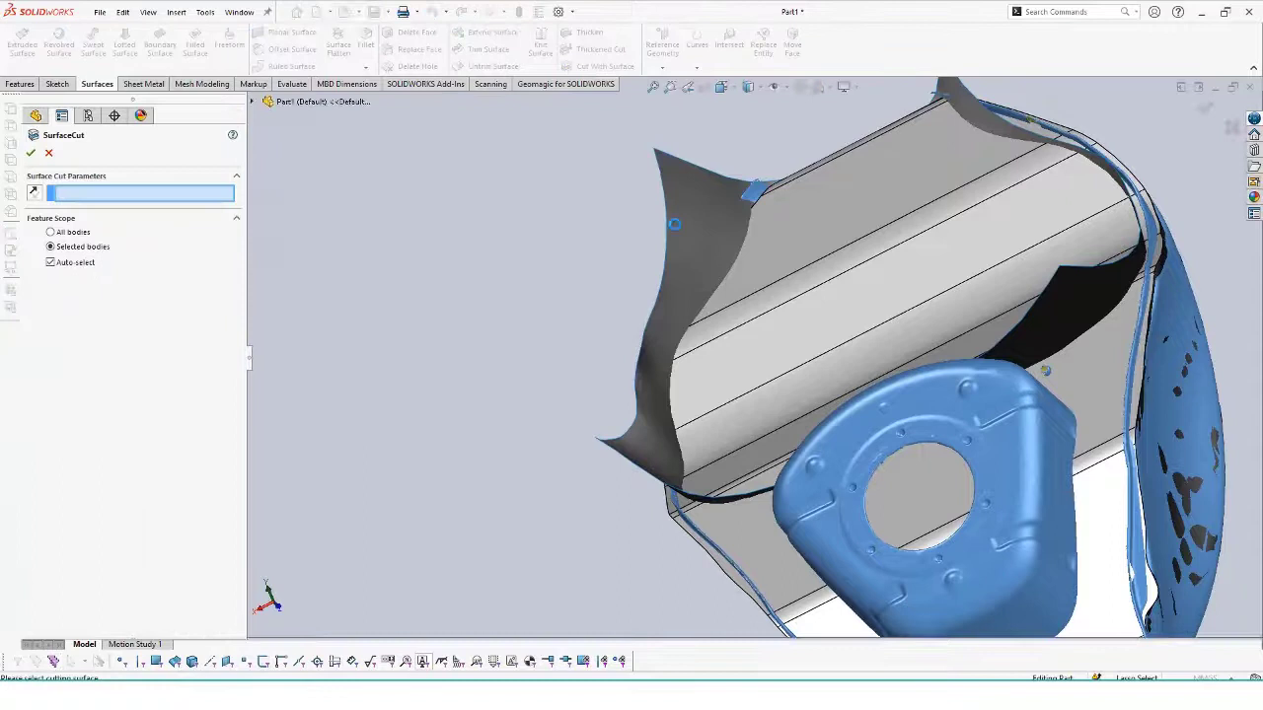
left_click(707, 241)
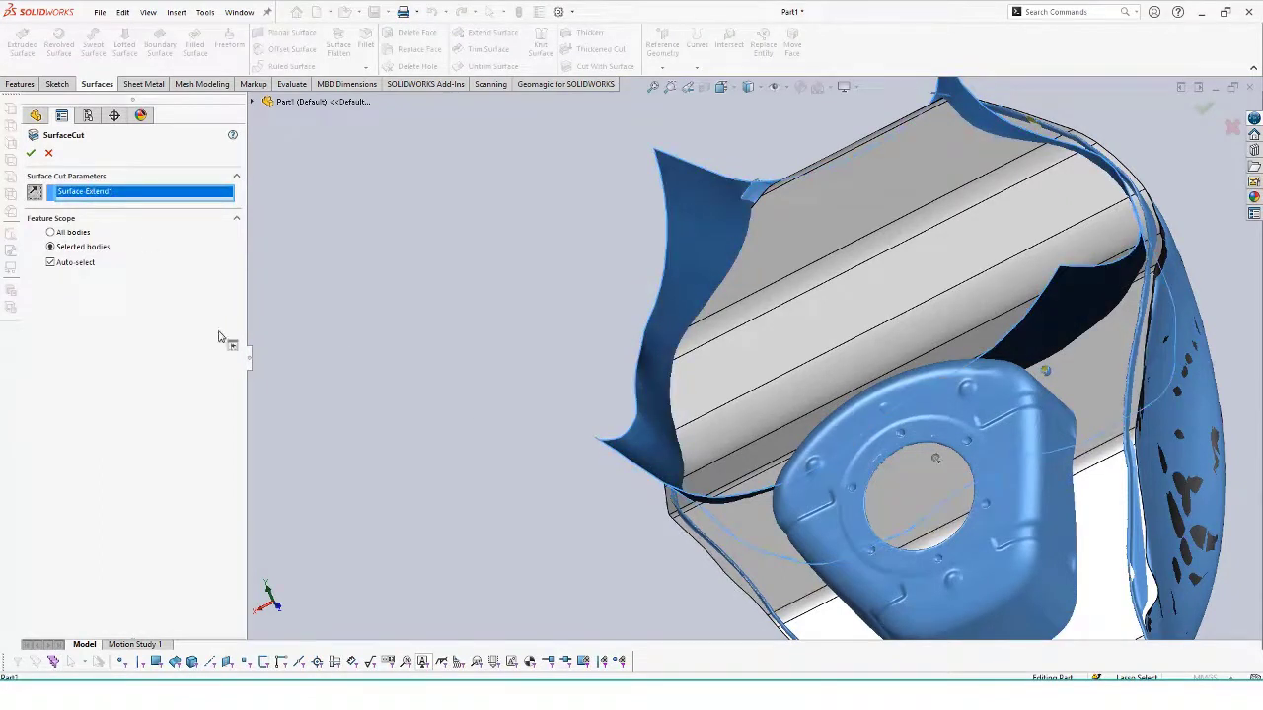
left_click(30, 154)
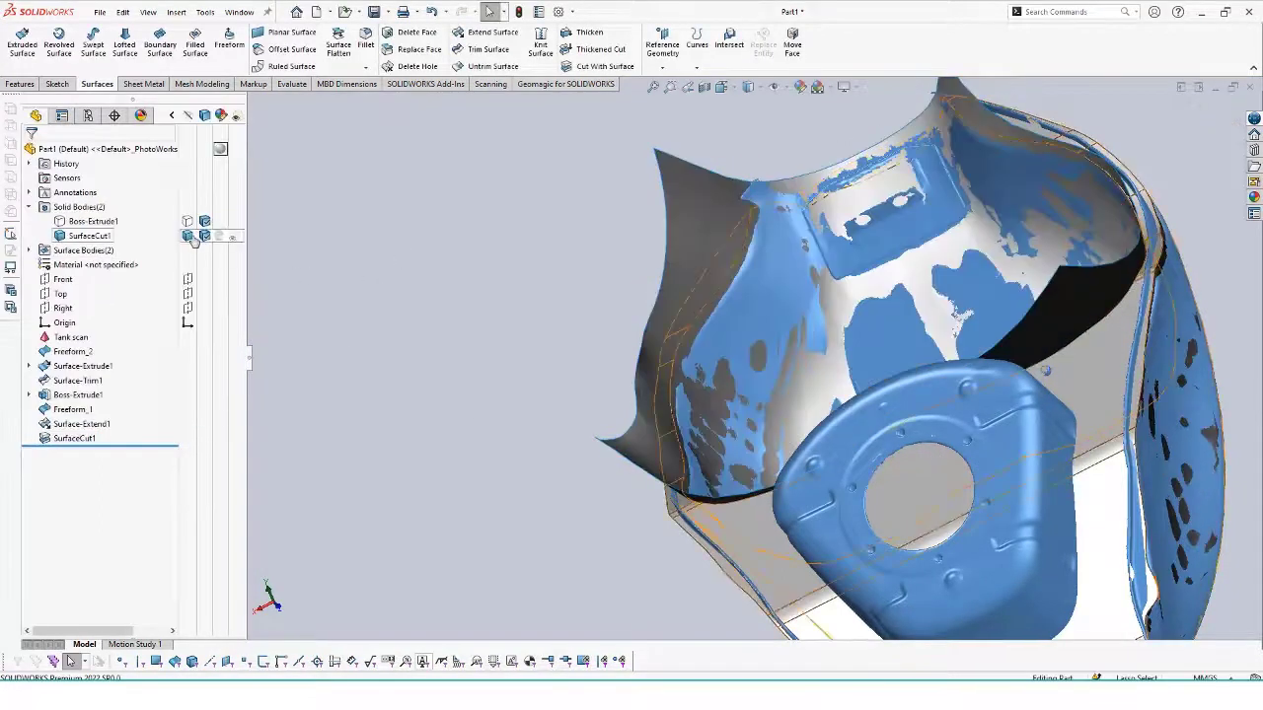
- Hide the extended recess surface body and toggle the visibility of the tank scan
left_click(28, 250)
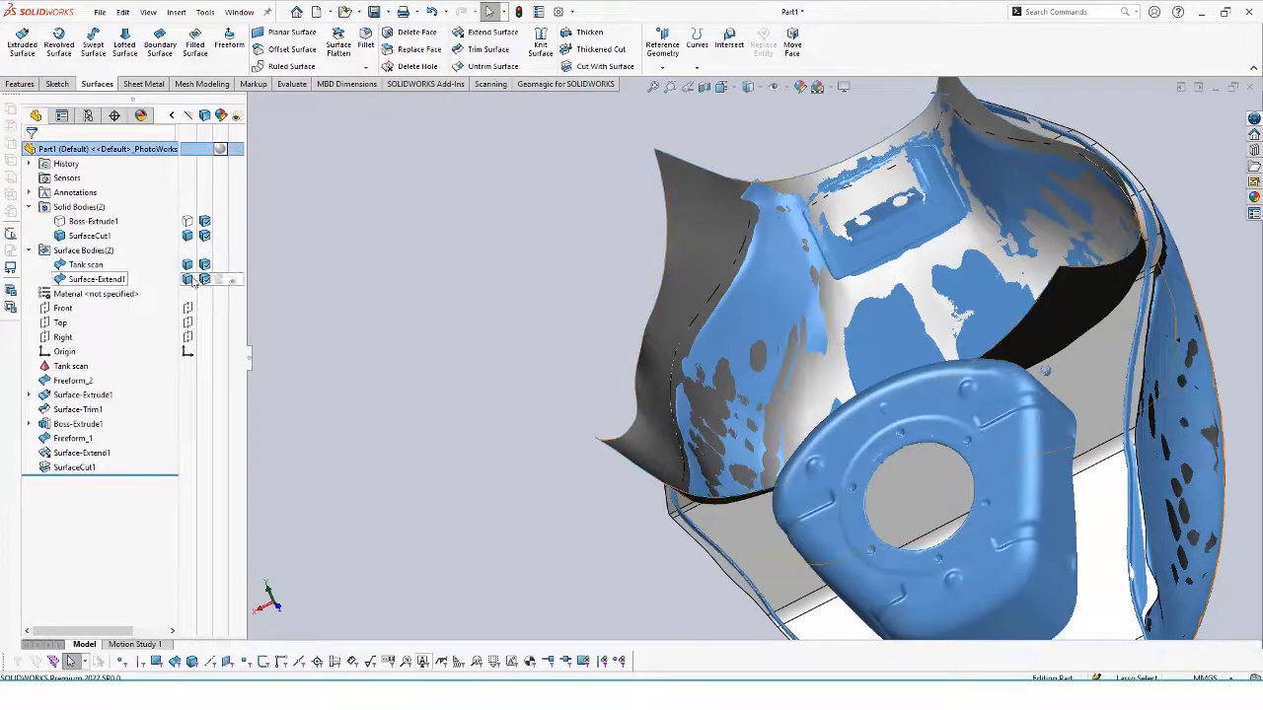
left_click(194, 281)
middle_click_drag(341, 286, 611, 288)
left_click(188, 266)
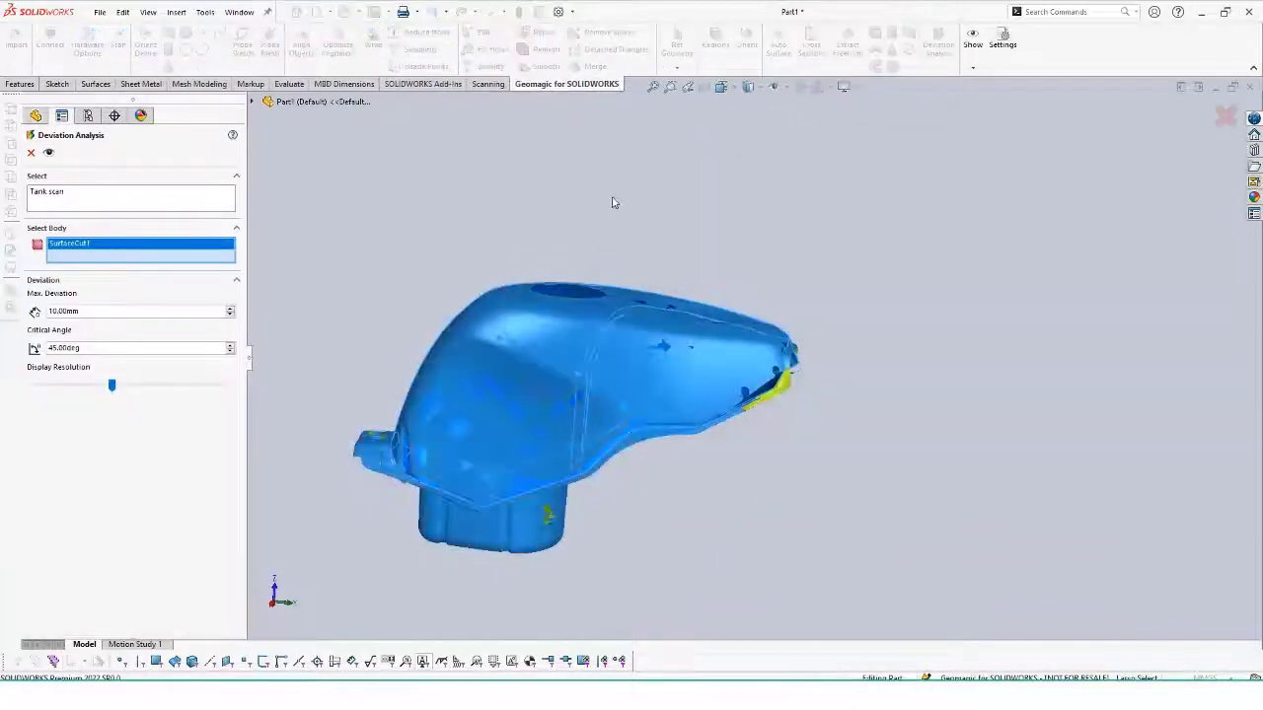
- Preview the deviation analysis between the tank scan and the cut solid body, with a maximum deviation of 10 mm
left_click(48, 151)
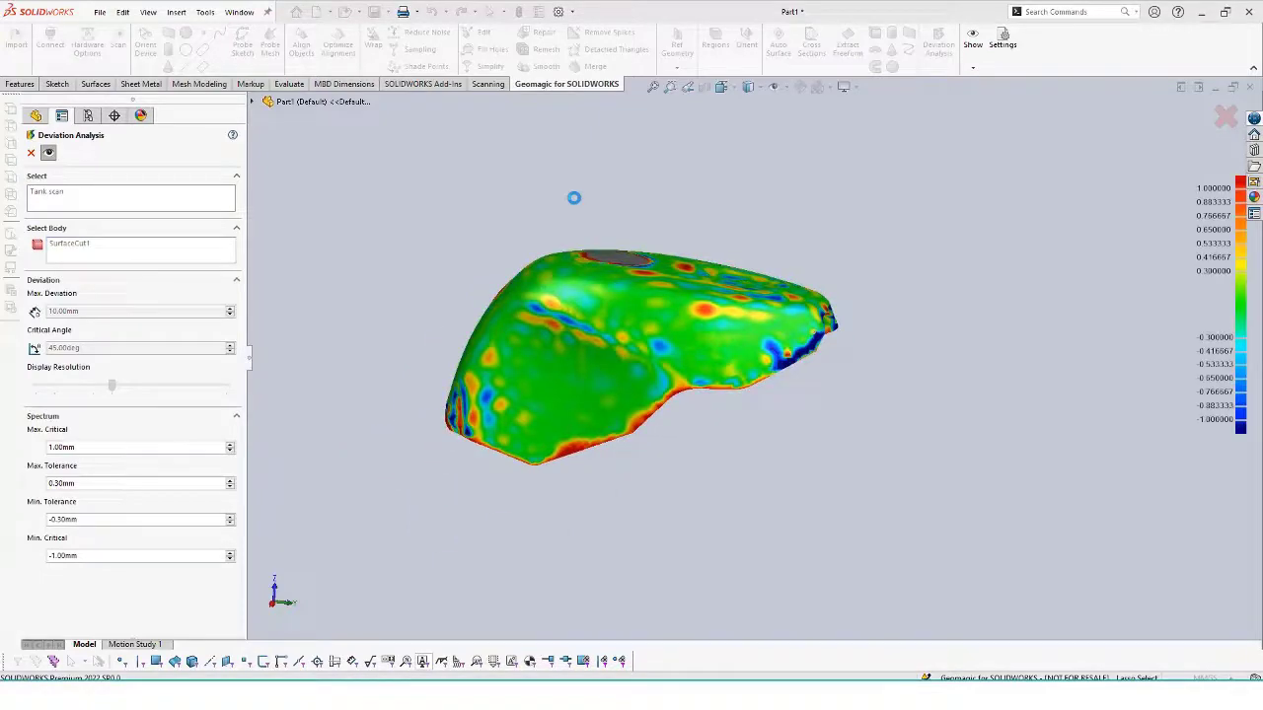
middle_click_drag(597, 226, 538, 223)
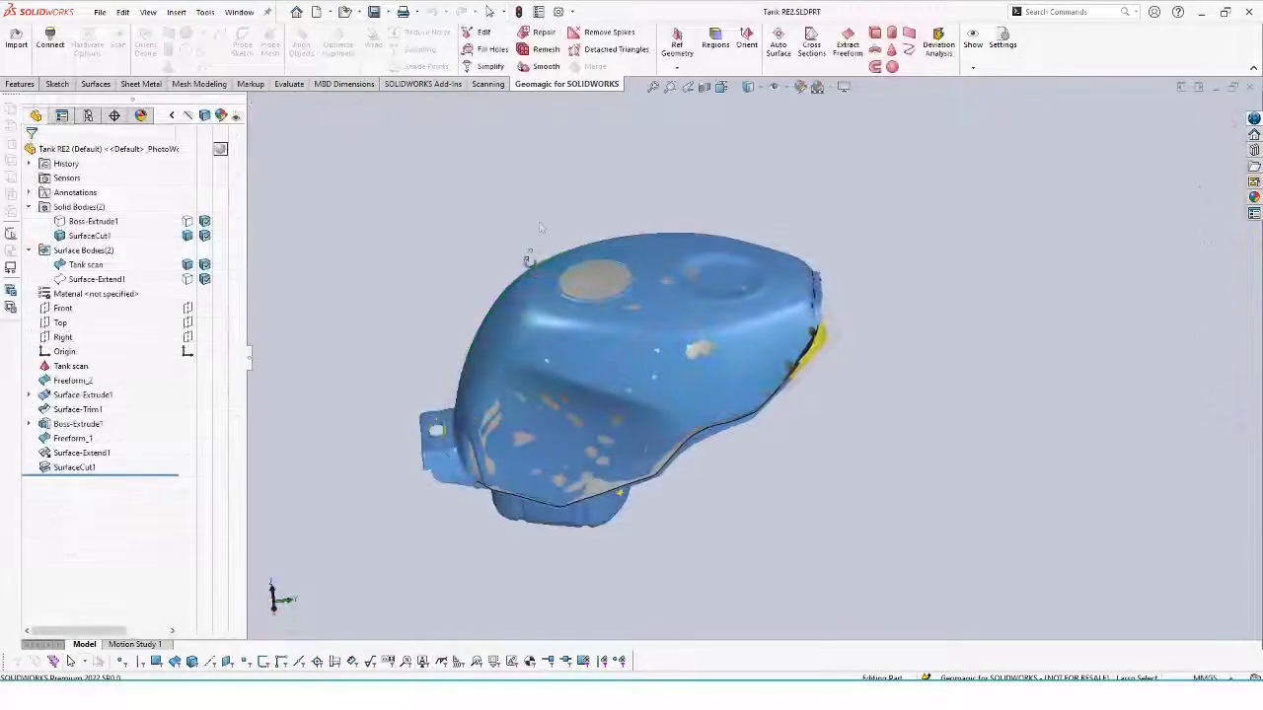
- Start extracting a reference plane for the housing on the underside of the tank scan
middle_click_drag(533, 174, 582, 281)
middle_click_drag(591, 489, 632, 117)
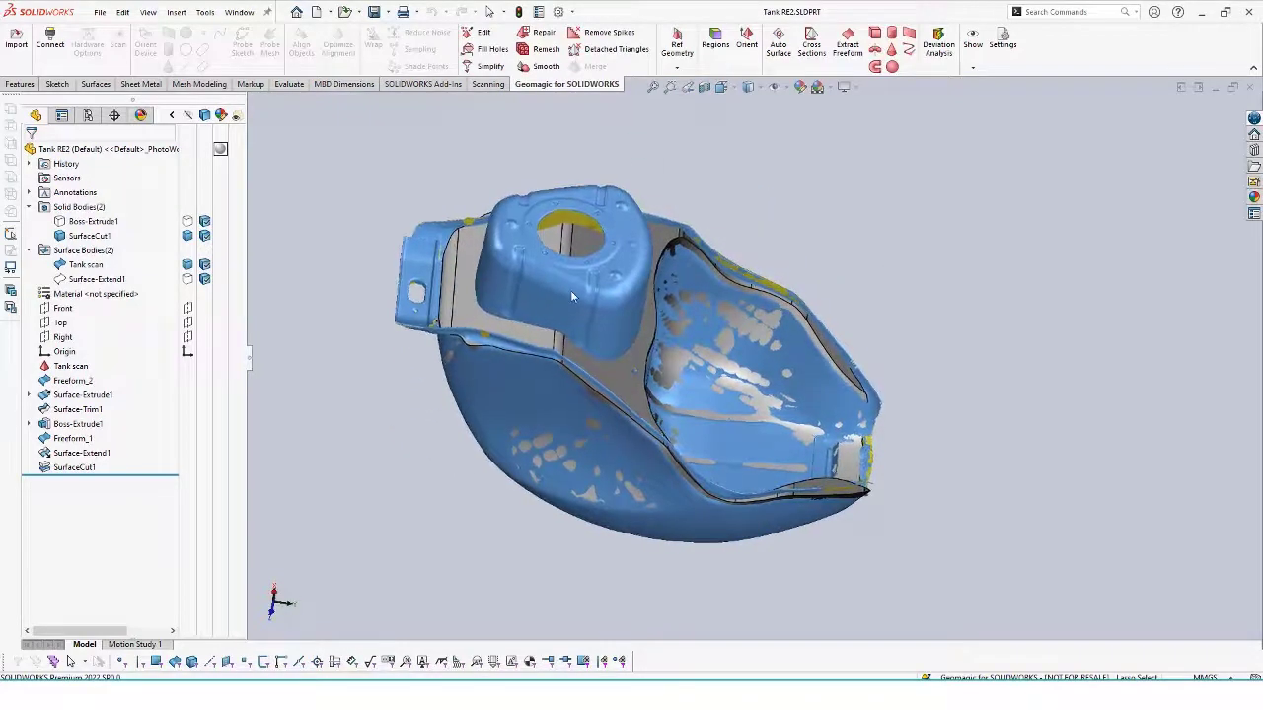
left_click(679, 61)
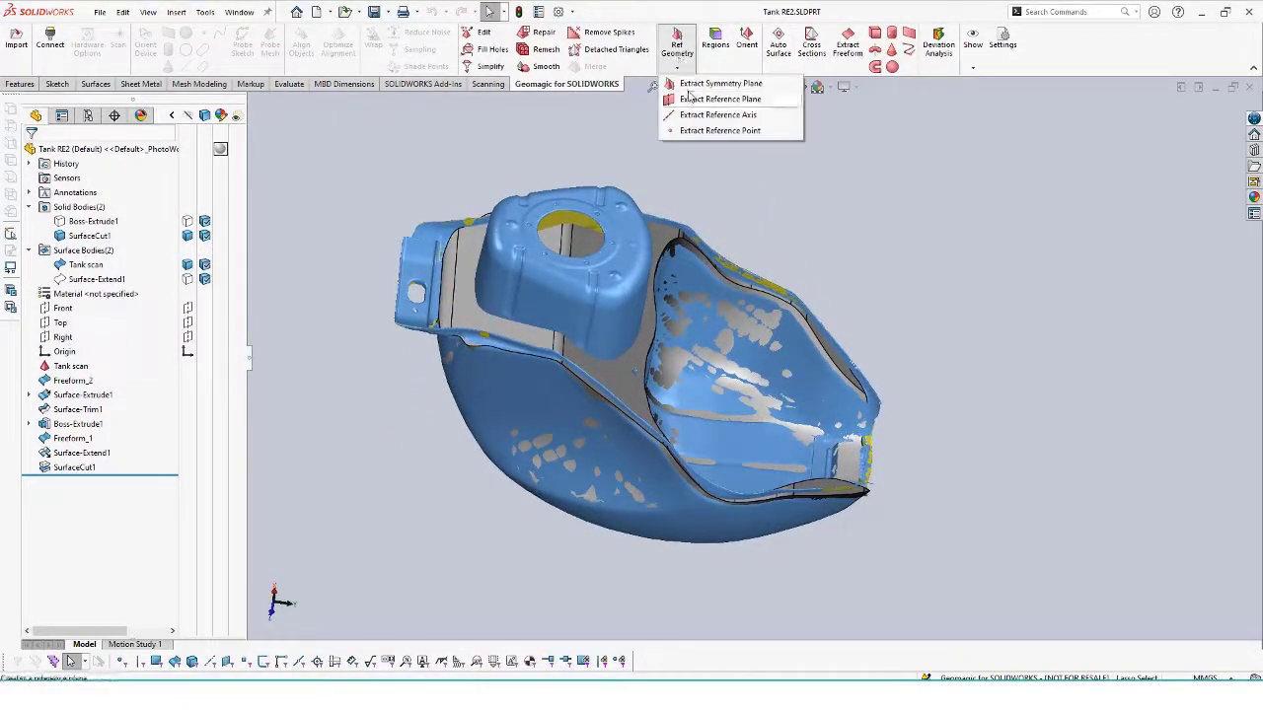
left_click(689, 99)
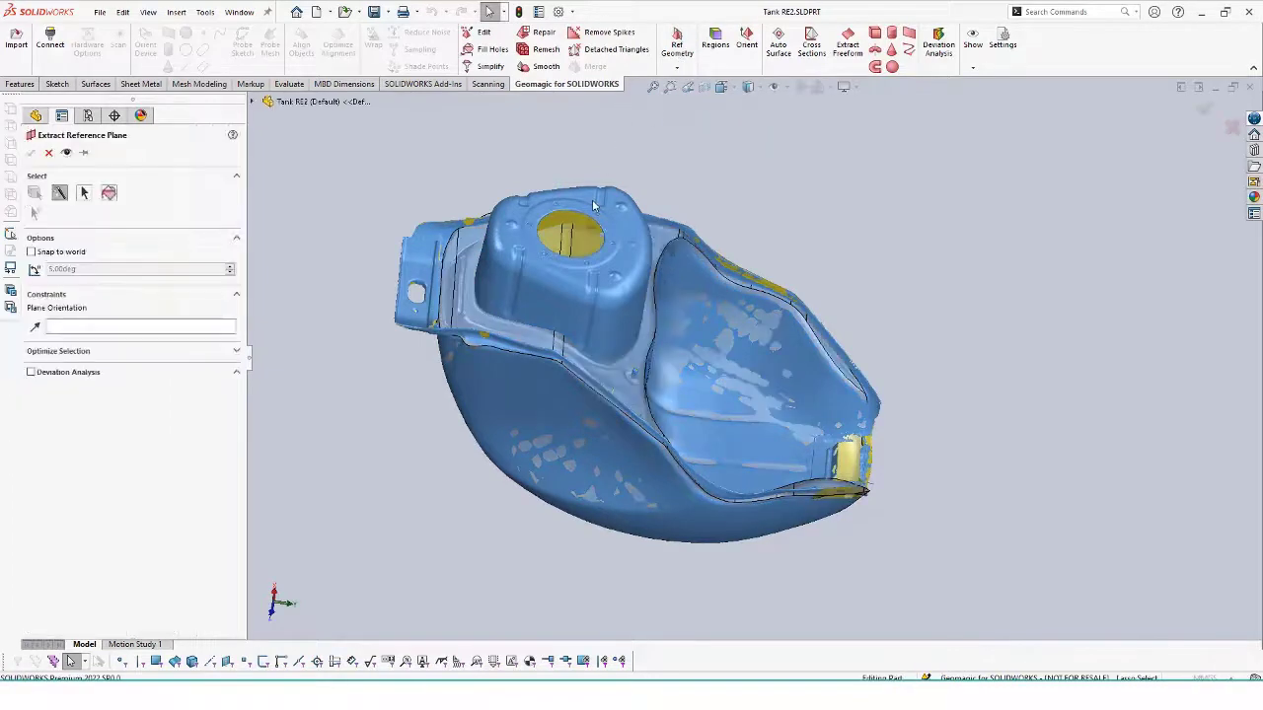
scroll(594, 206, "down", 3)
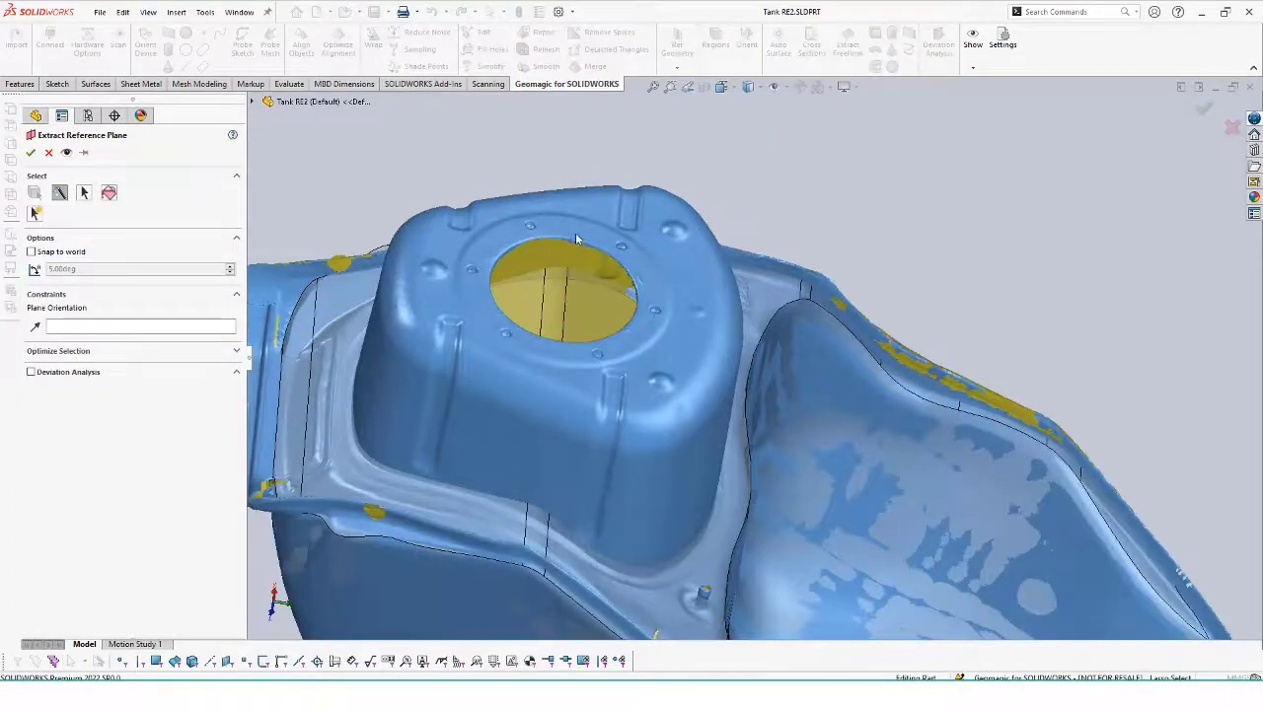
left_click(577, 239)
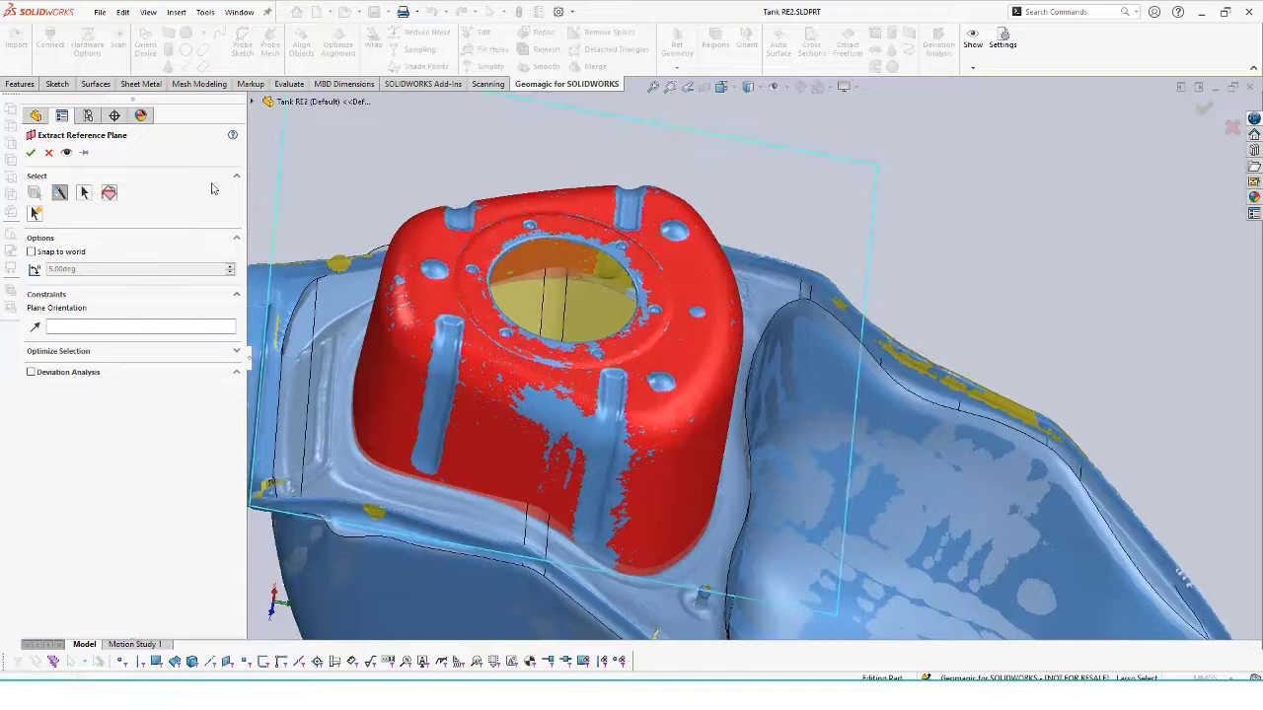
right_click(355, 206)
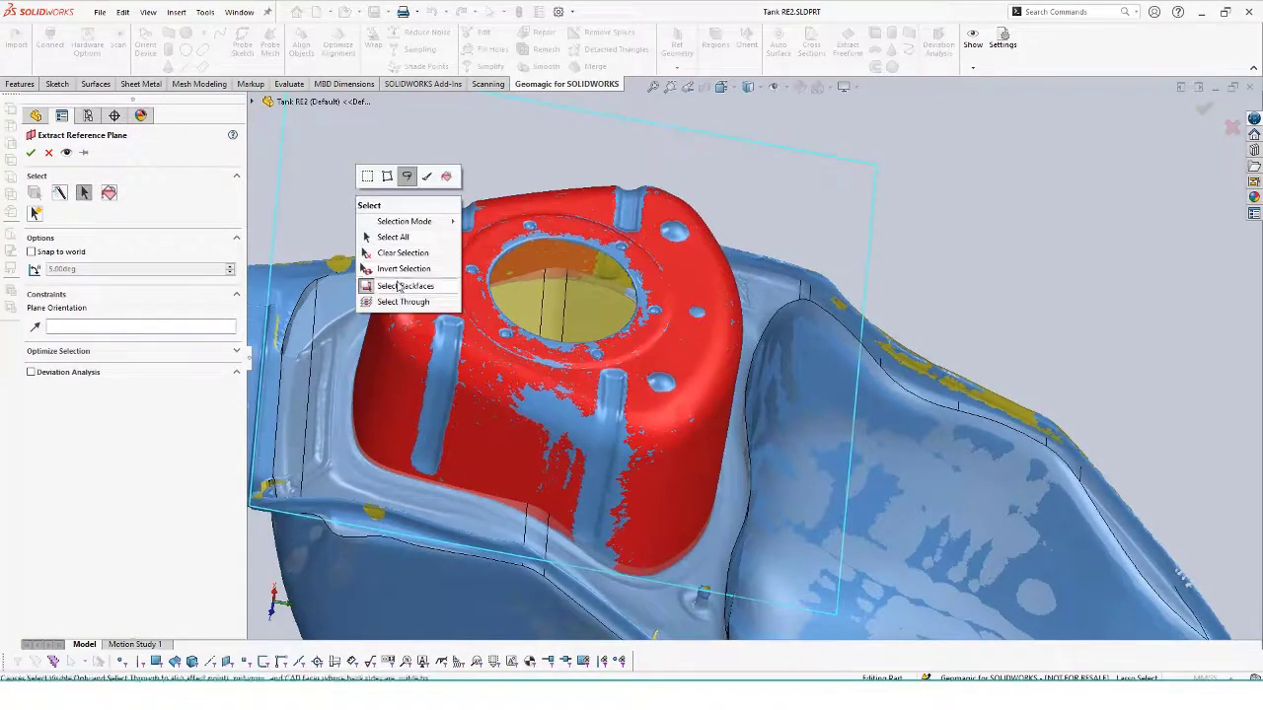
left_click(402, 252)
- Extract a reference plane from six paintbrush-selected patches between the small dimples around the hole in the housing's flat face
right_click(368, 182)
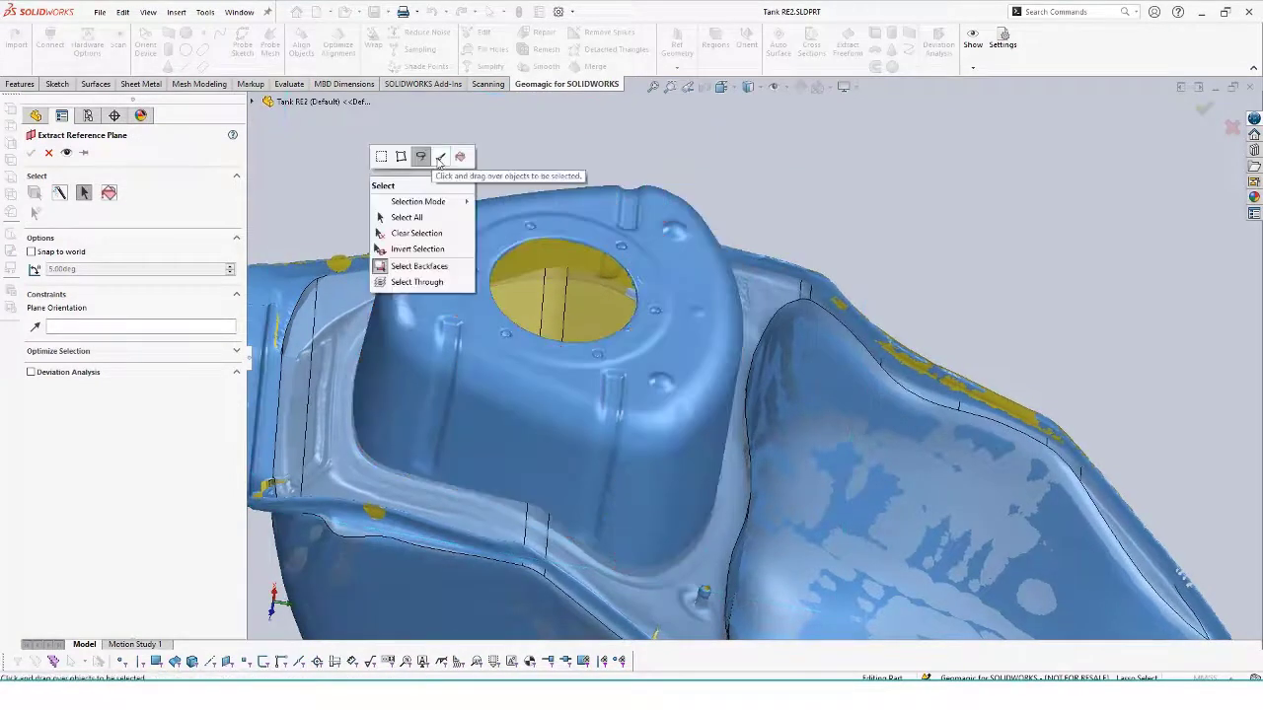
left_click(440, 158)
scroll(449, 174, "down", 4)
mouse_move(527, 234)
middle_mouse_down()
mouse_move(542, 339)
mouse_move(671, 453)
middle_mouse_up()
left_click_drag(661, 456, 679, 446)
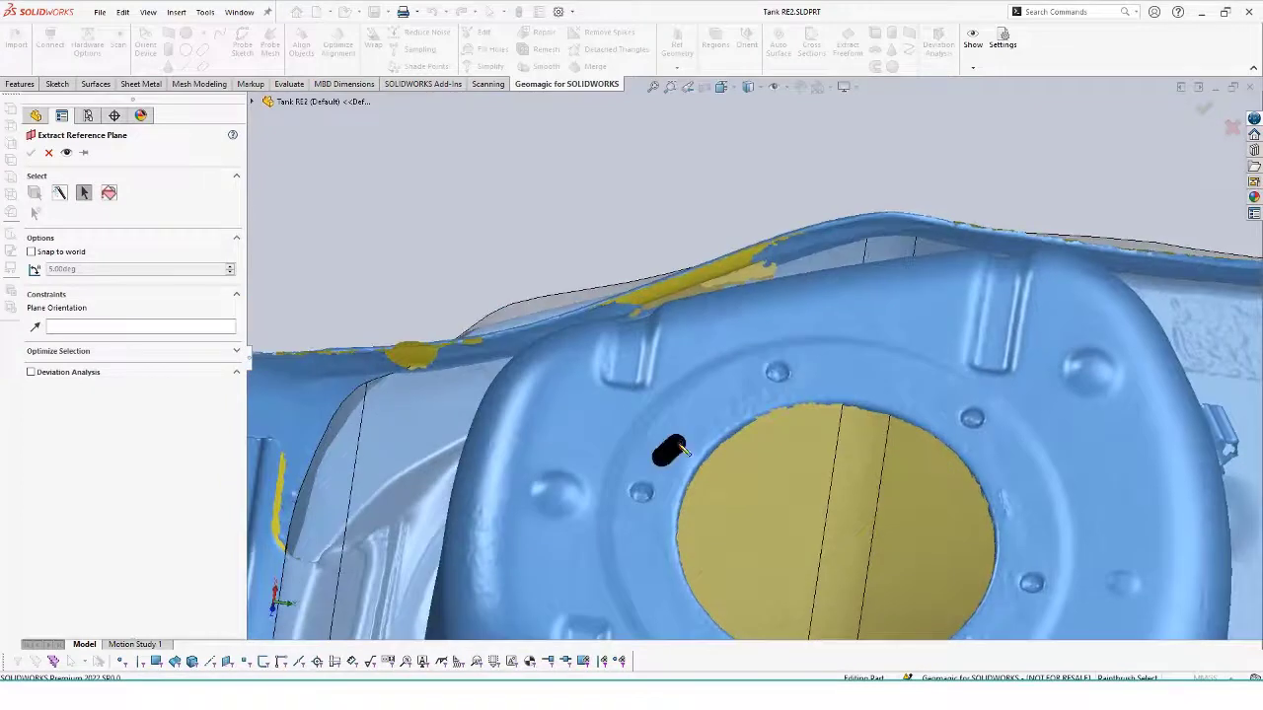
left_click_drag(738, 386, 742, 385)
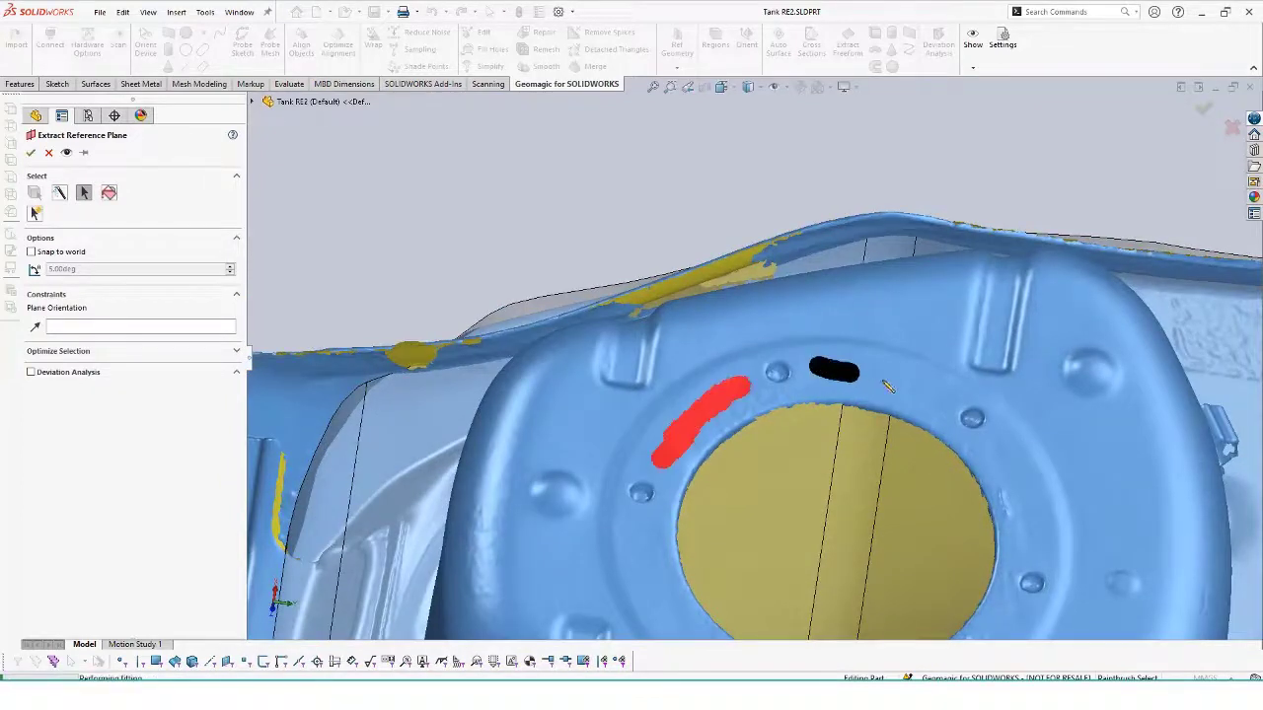
left_click_drag(887, 386, 942, 396)
left_click_drag(999, 446, 1026, 541)
mouse_move(1026, 541)
middle_mouse_down()
mouse_move(1020, 523)
mouse_move(914, 528)
mouse_move(784, 511)
middle_mouse_up()
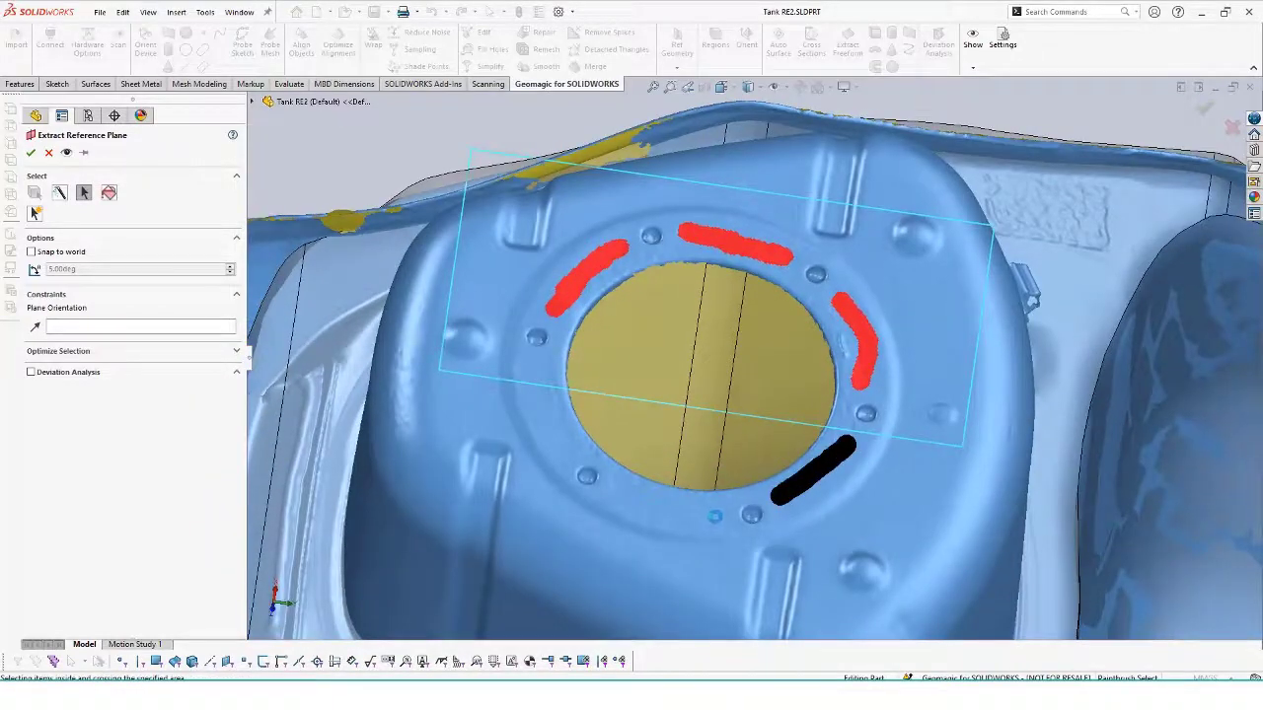
left_click_drag(714, 516, 622, 498)
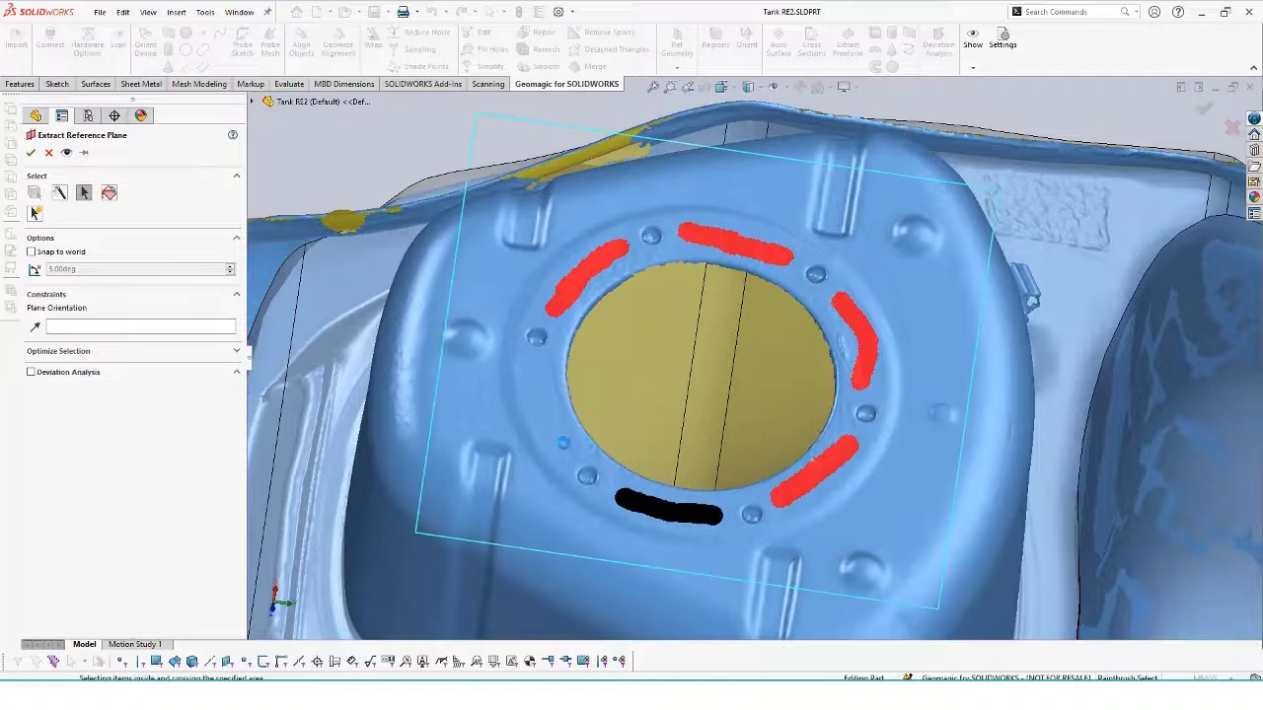
left_click_drag(562, 443, 535, 381)
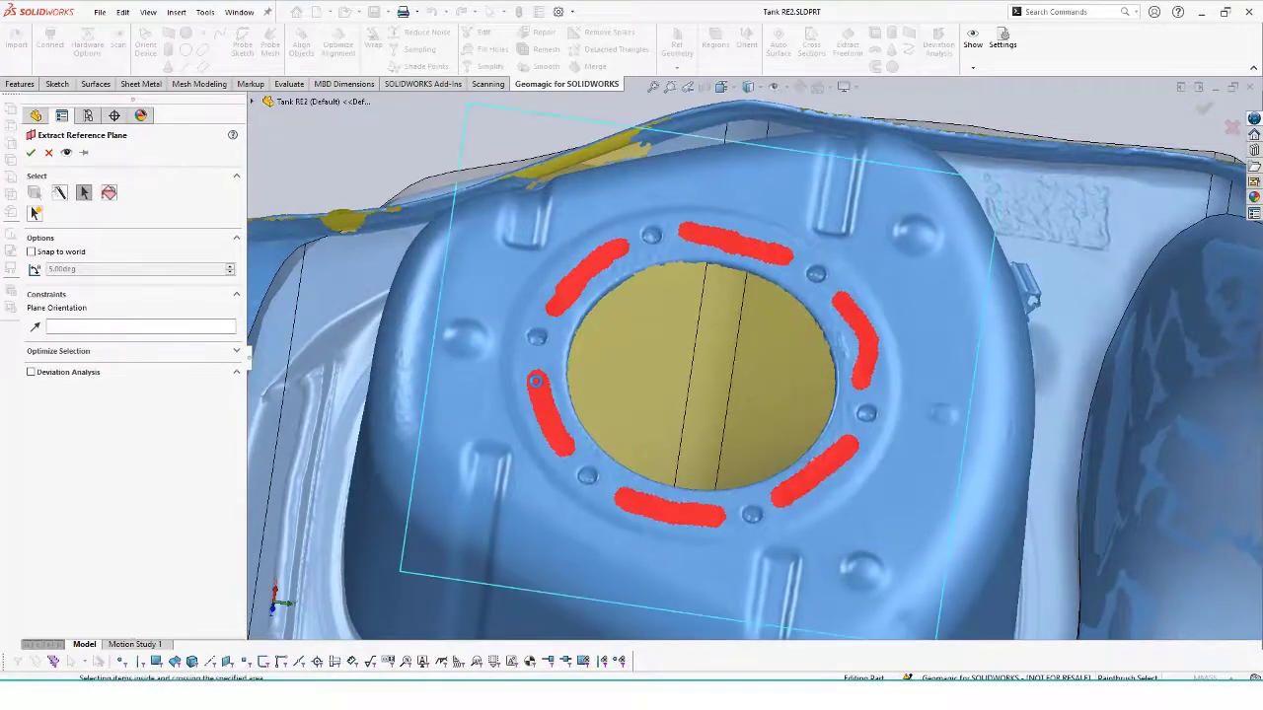
middle_click_drag(536, 381, 587, 188)
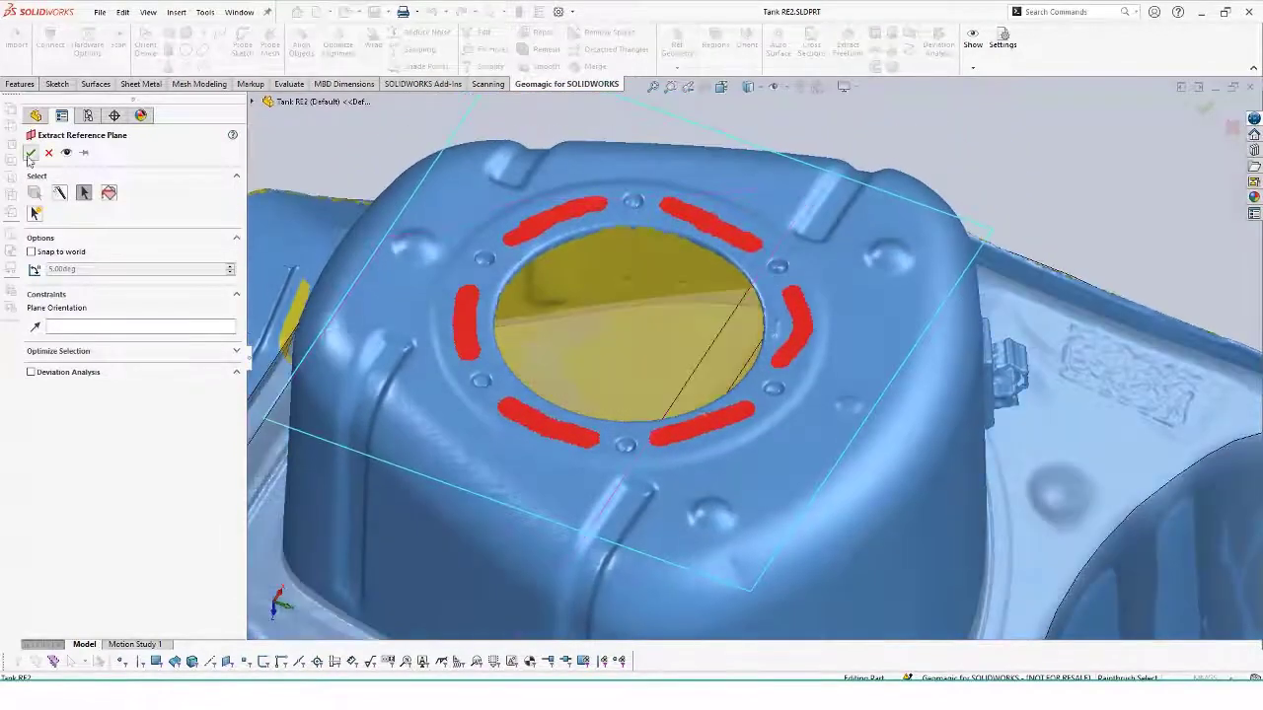
left_click(31, 153)
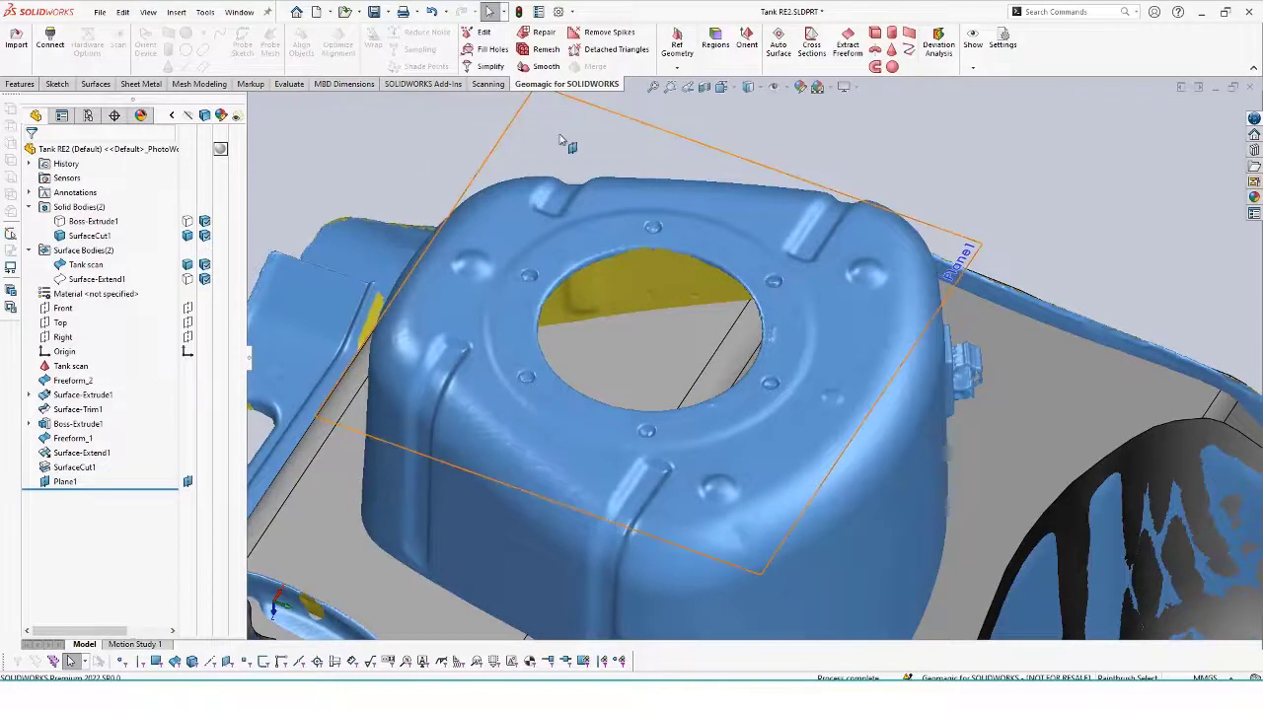
- Create one cross section of the tank scan, offset 20 mm from the extracted reference plane
left_click(498, 143)
left_click(57, 83)
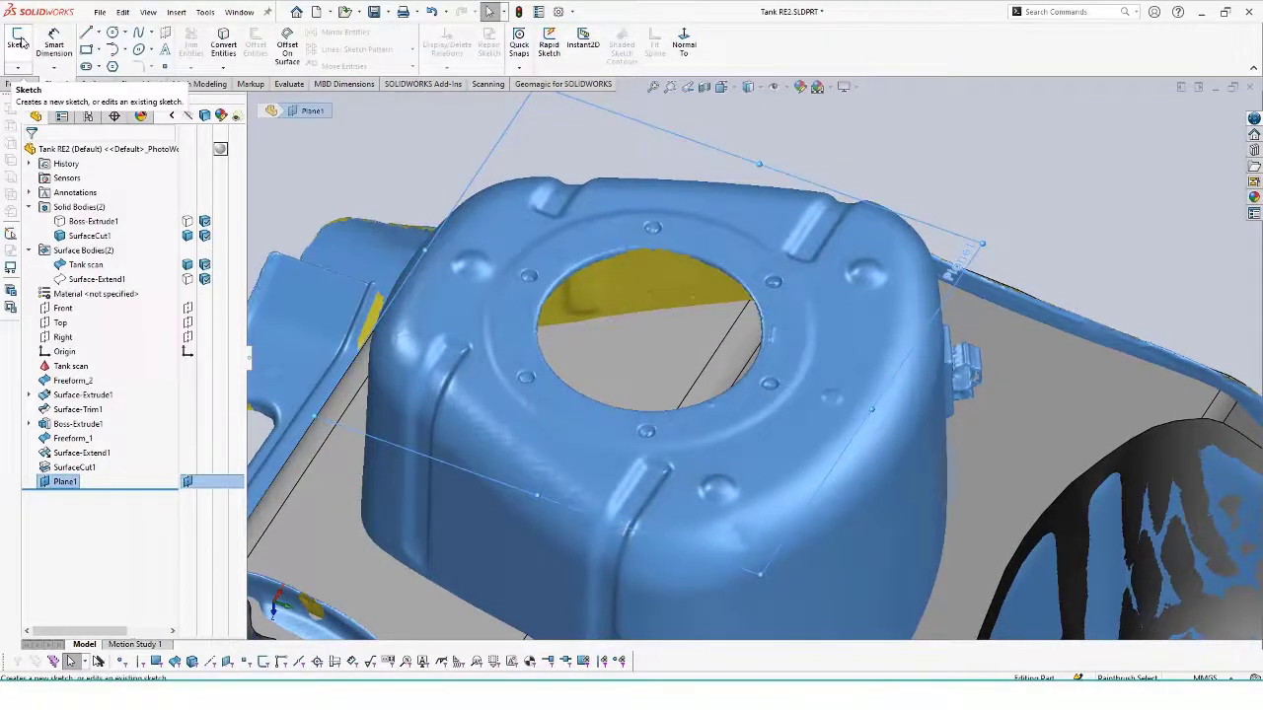
left_click(565, 84)
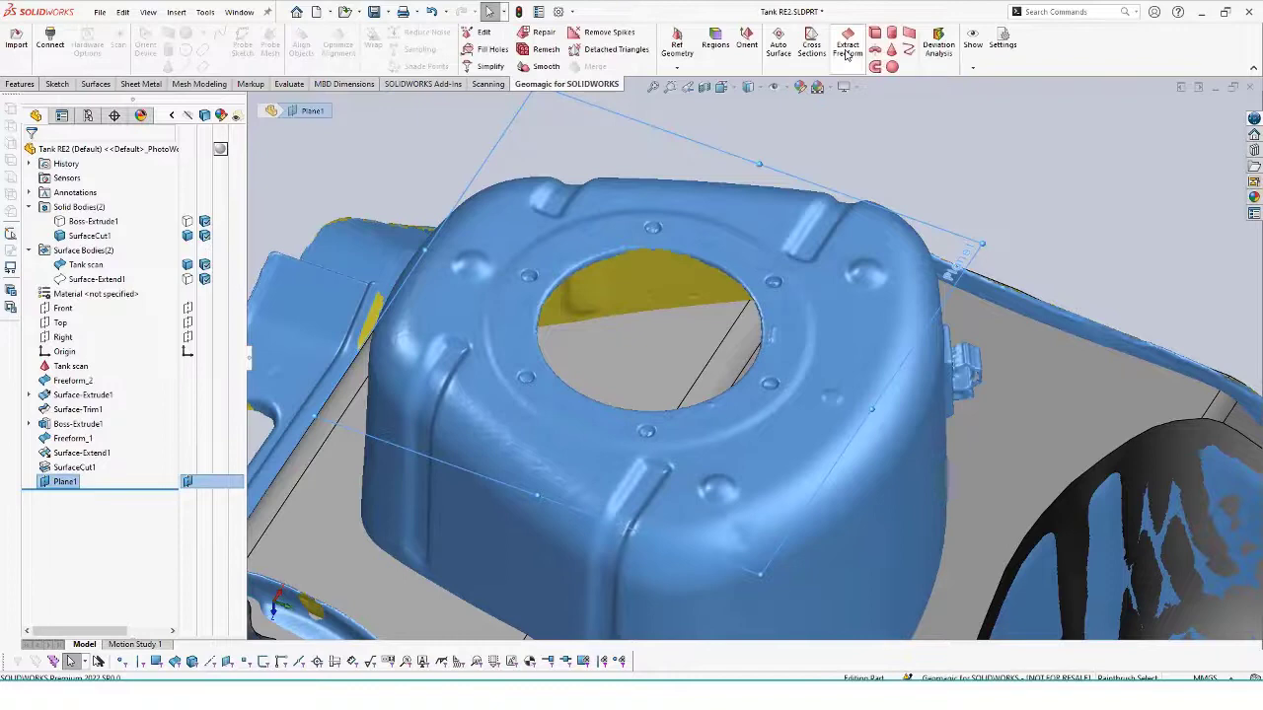
left_click(811, 48)
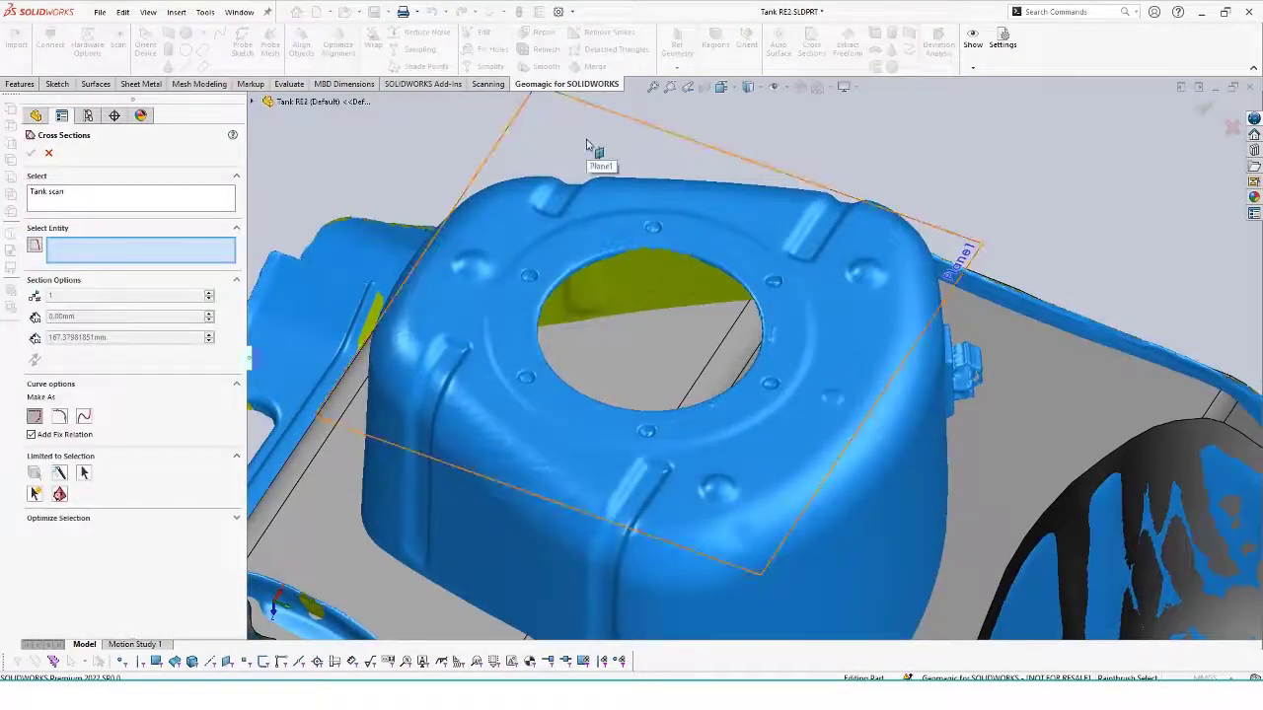
left_click(586, 145)
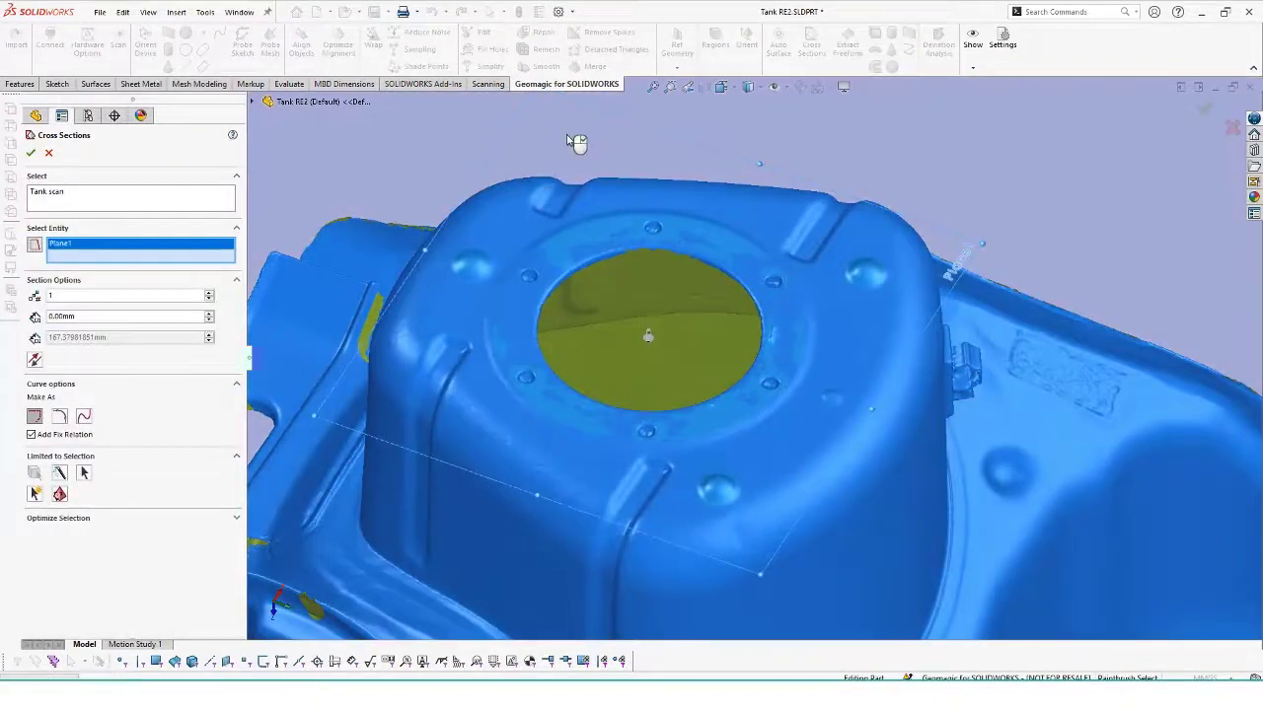
middle_click_drag(567, 140, 572, 145)
scroll(755, 360, "up", 1)
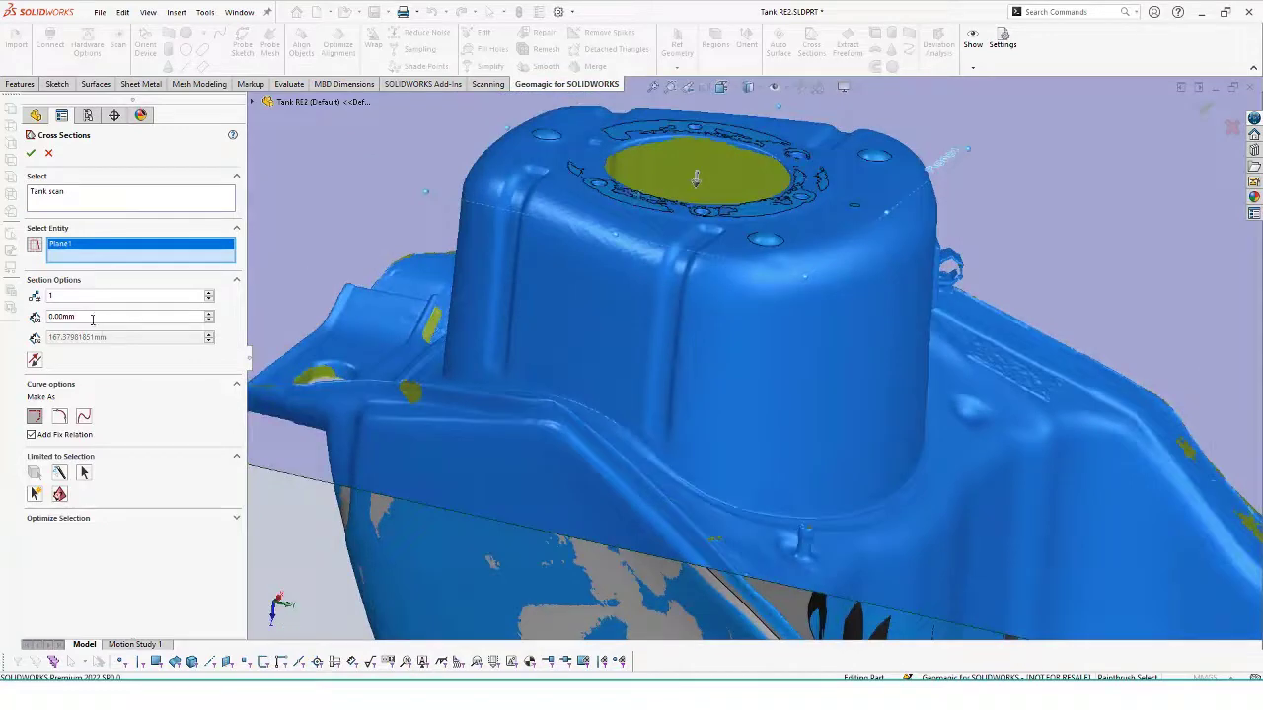
type("10")
key("Return")
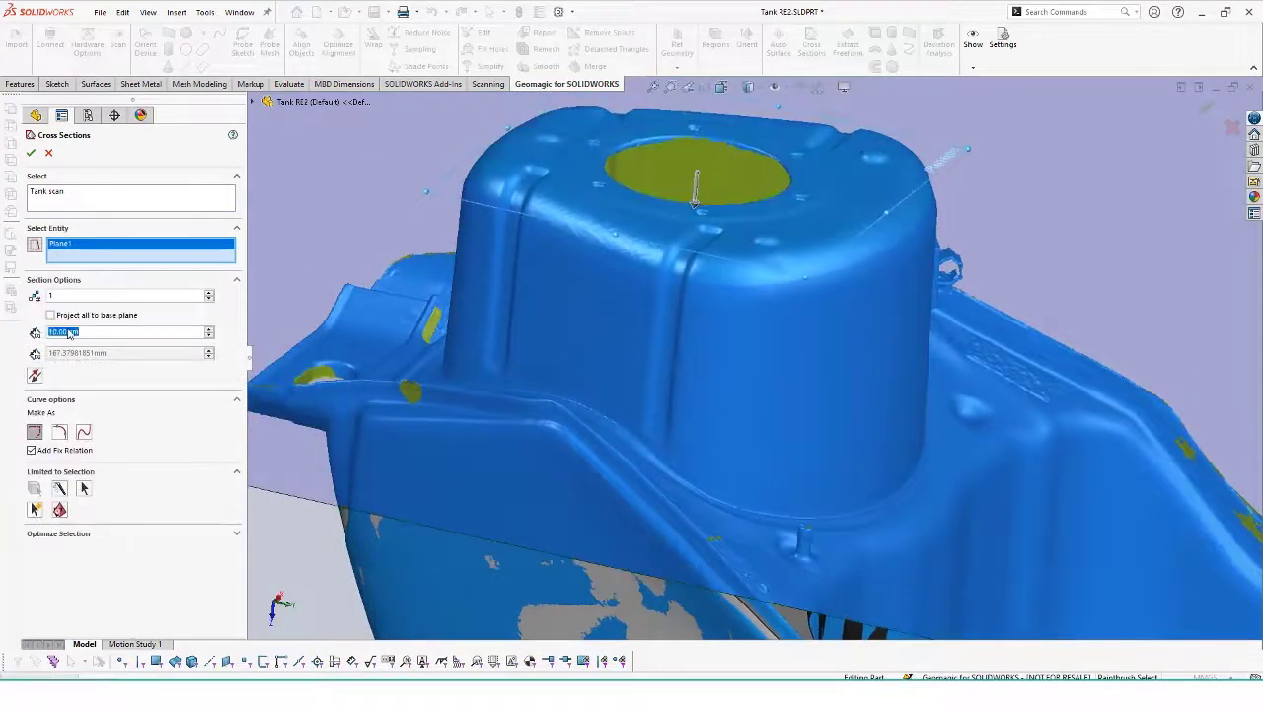
middle_click_drag(513, 474, 546, 550)
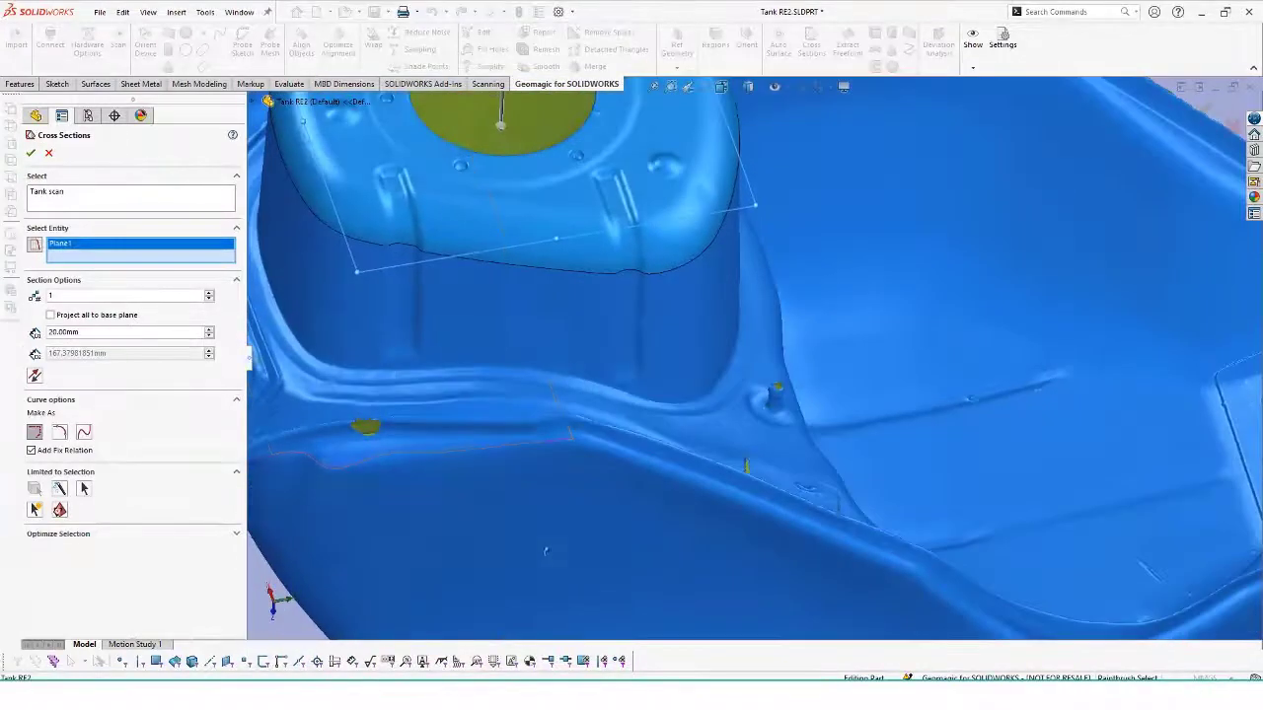
left_click(31, 153)
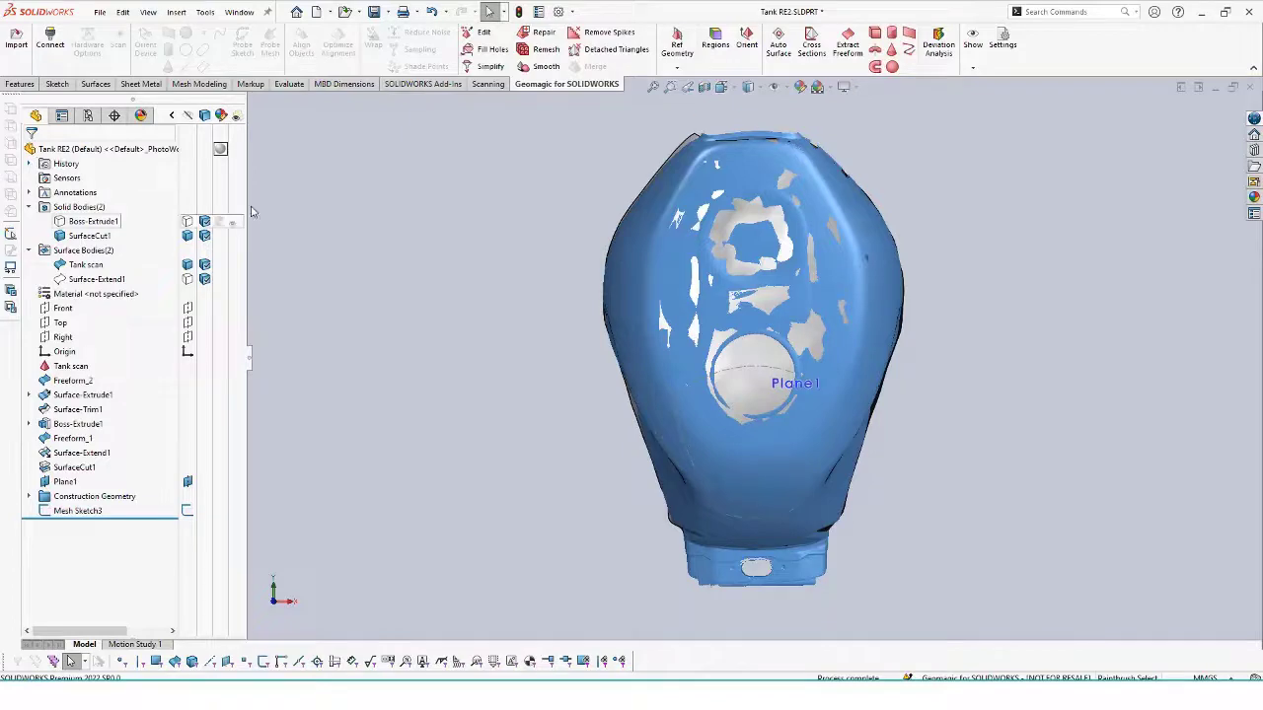
- Hide the cut solid tank body and open the cross-section mesh sketch for editing
middle_click_drag(357, 335, 742, 347)
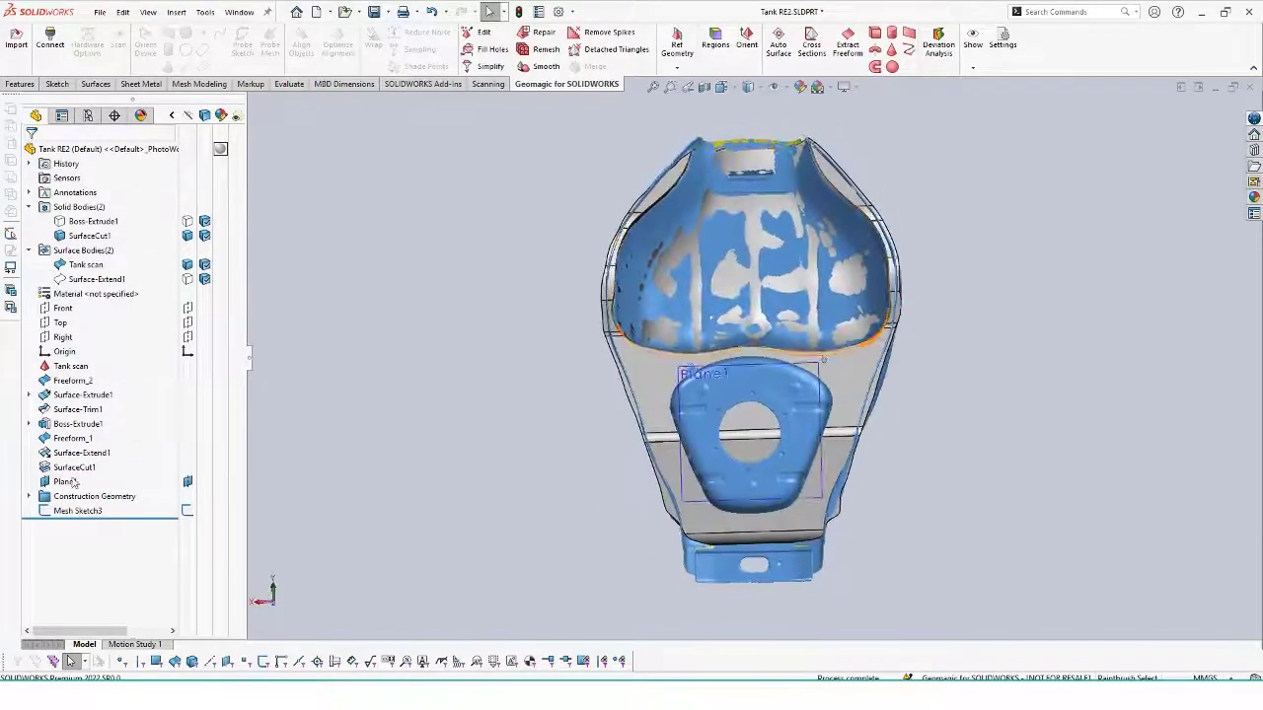
scroll(937, 485, "down", 1)
left_click(187, 235)
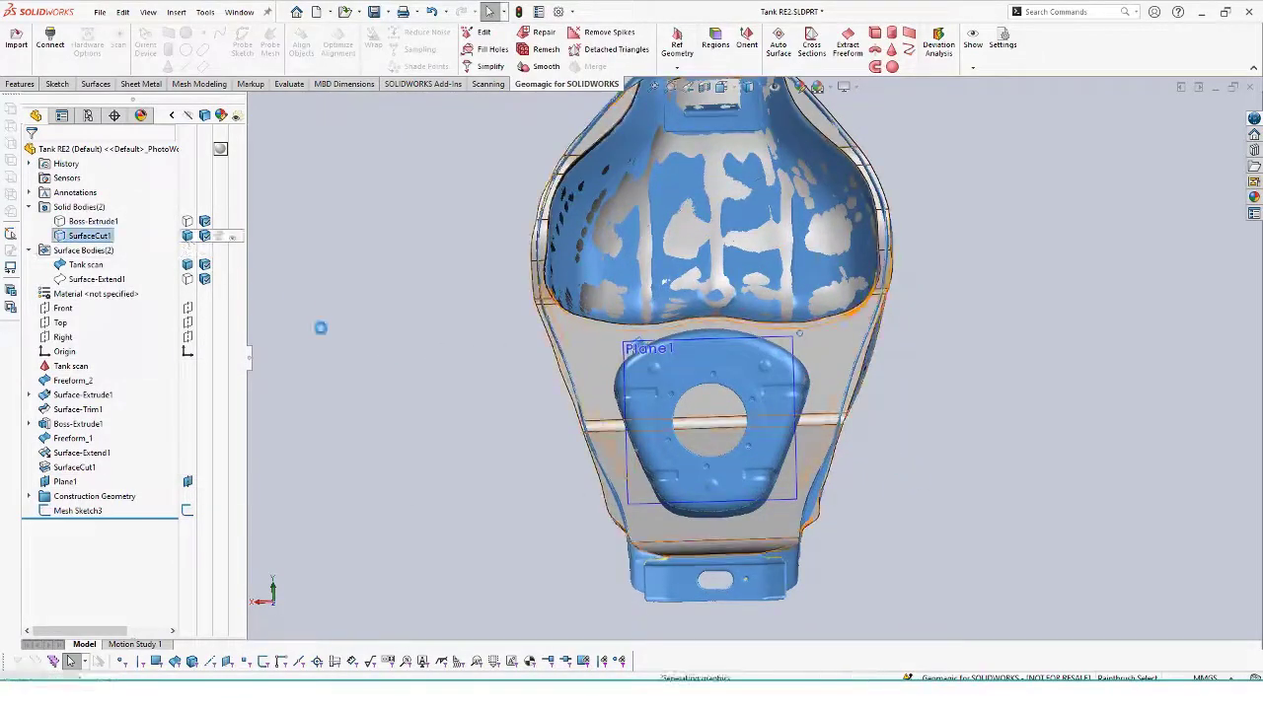
scroll(586, 399, "down", 2)
middle_click_drag(506, 456, 493, 252)
left_click(78, 510)
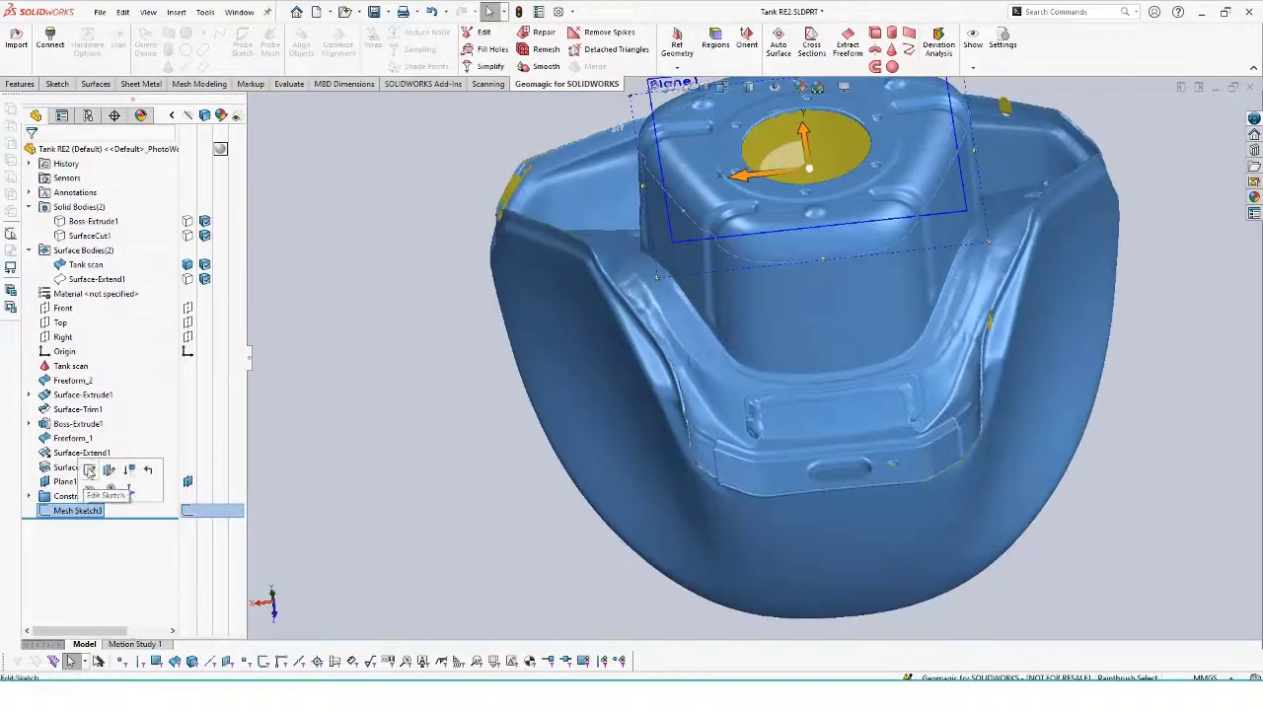
left_click(90, 471)
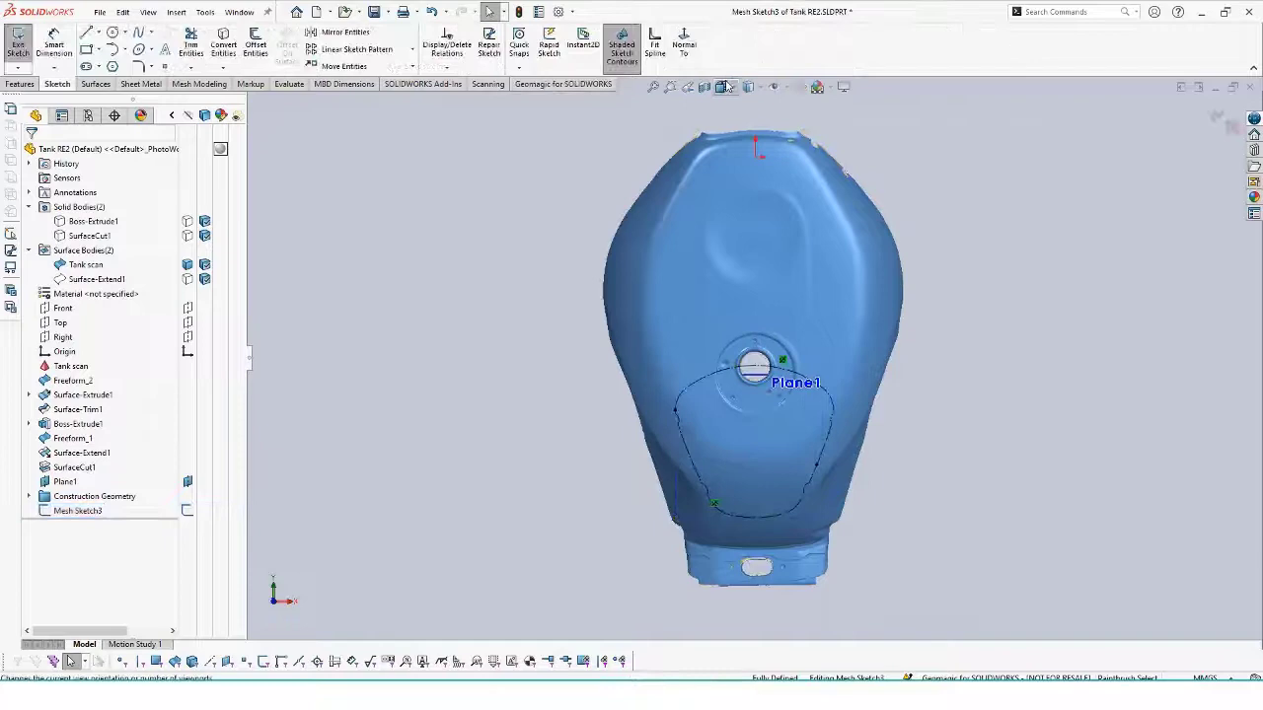
- Show the section sketch from the back and hide the extracted plane and the tank scan
middle_click_drag(762, 592, 726, 583)
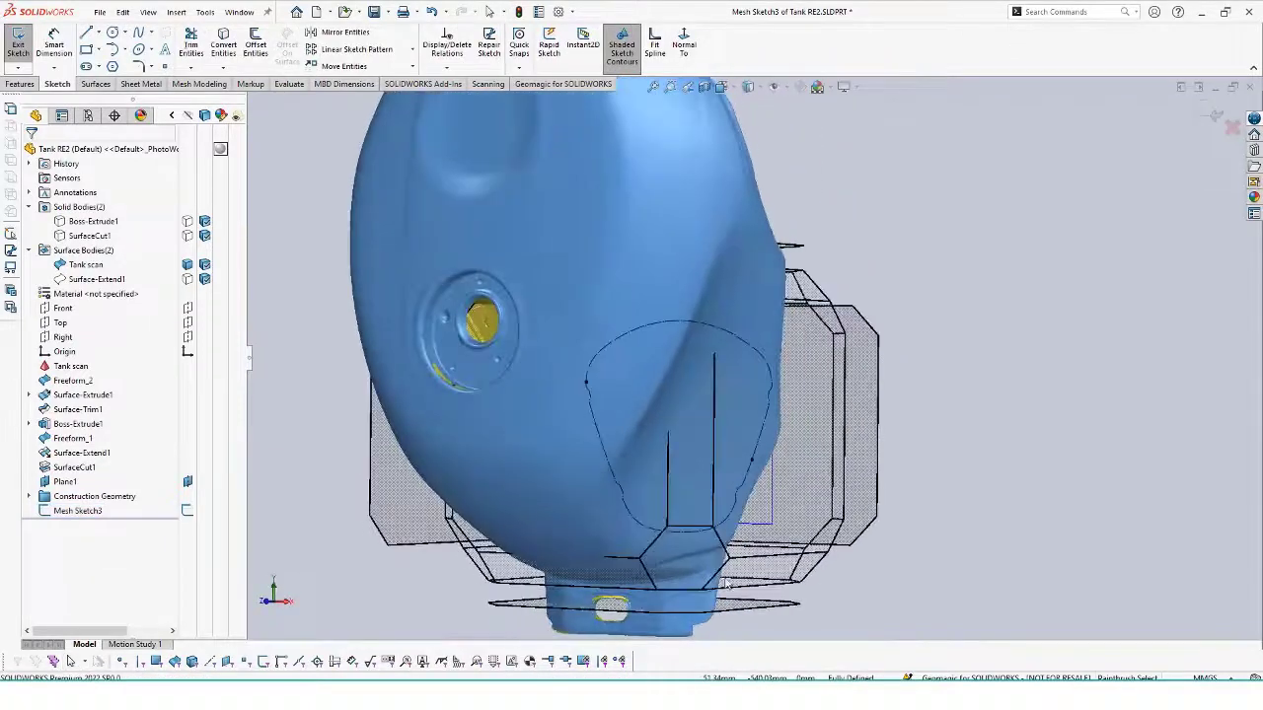
key("ctrl+2")
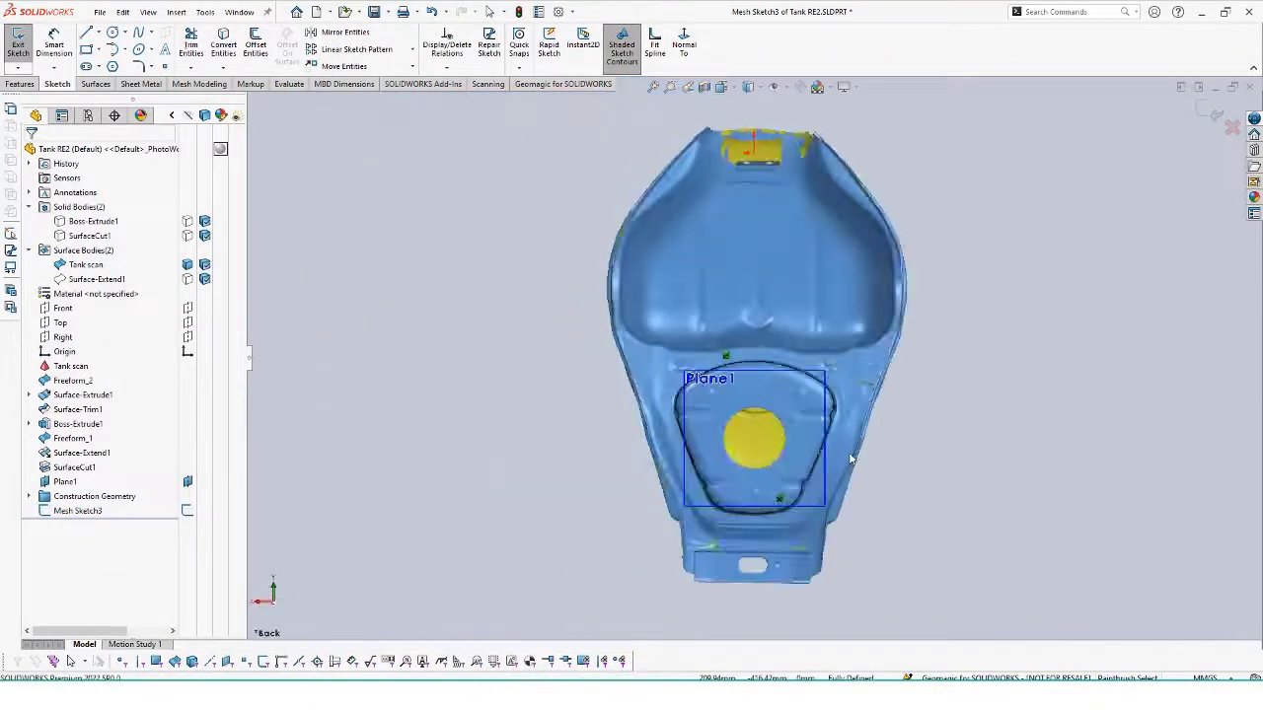
scroll(850, 459, "down", 5)
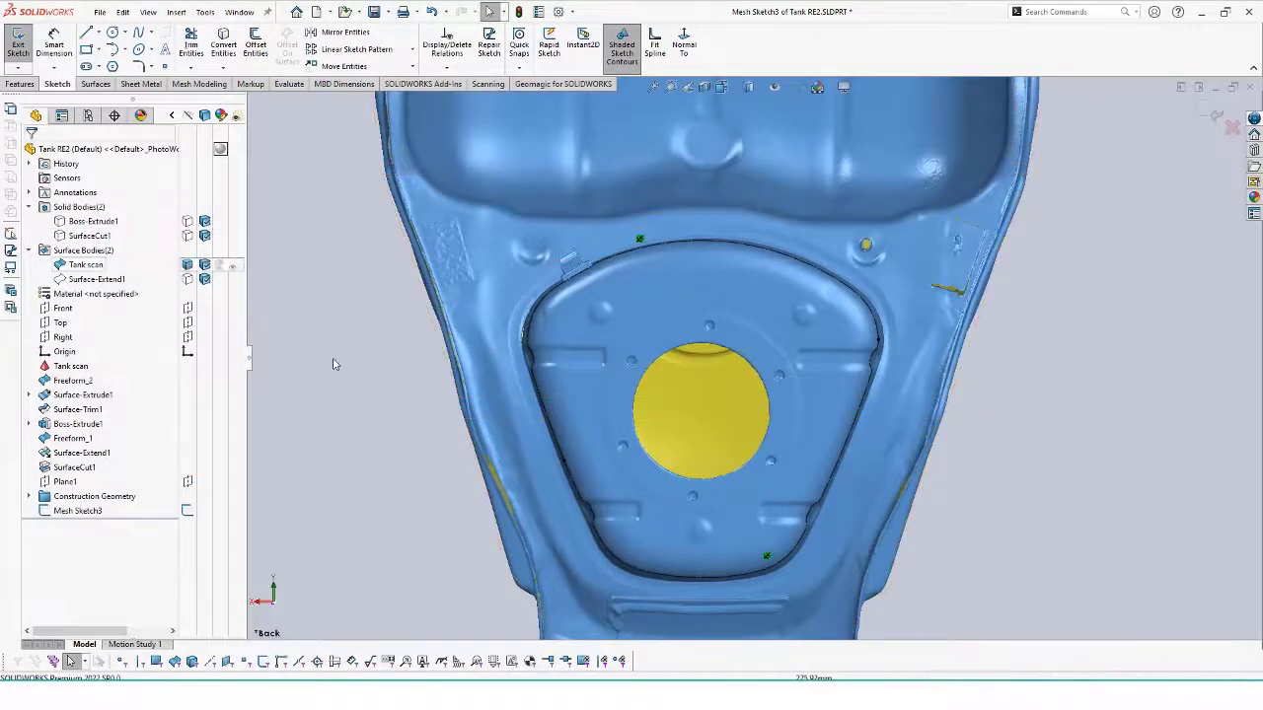
key("Tab")
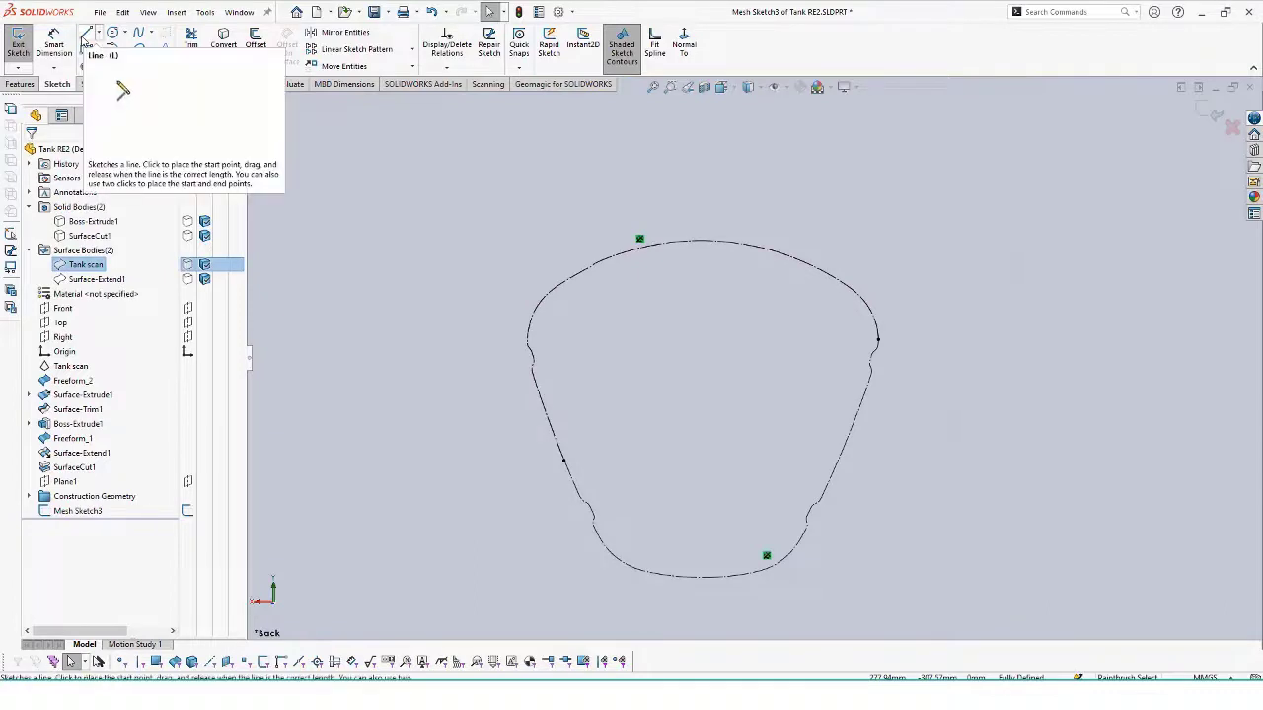
- Sketch a three-point arc with a radius of about 156.5 mm along the wide curved end of the housing's section outline
left_click(125, 51)
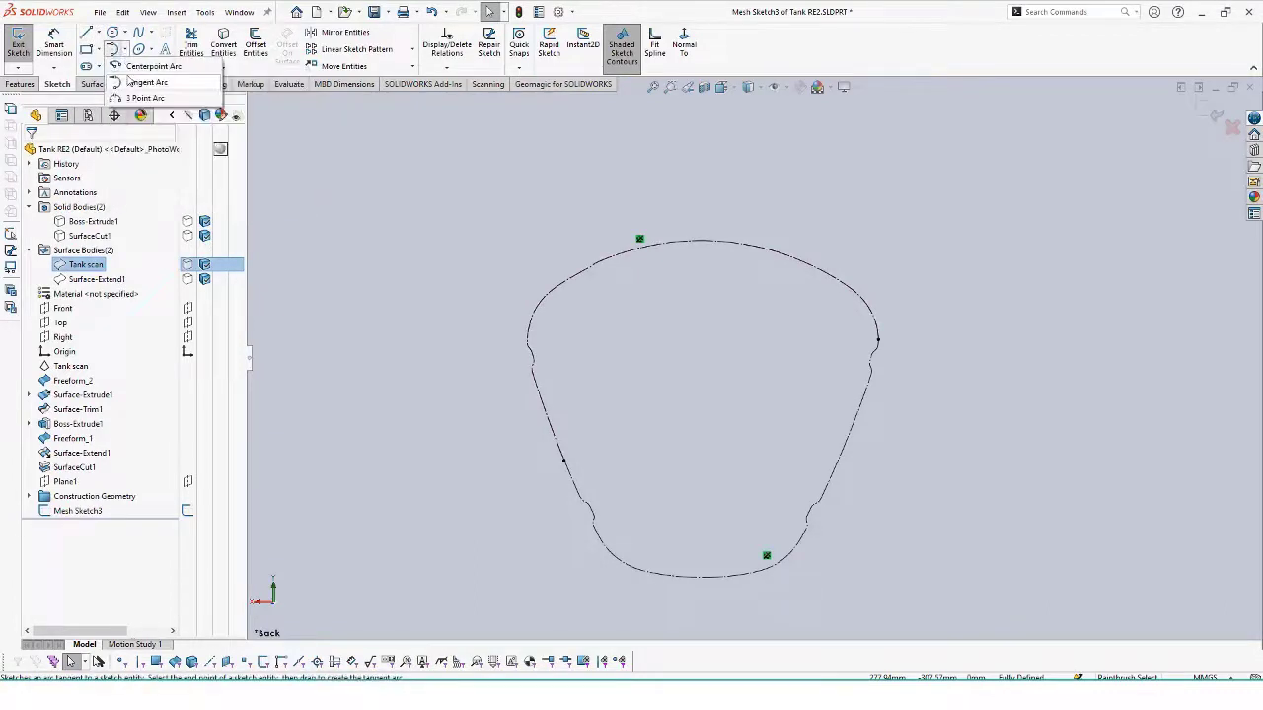
left_click(152, 95)
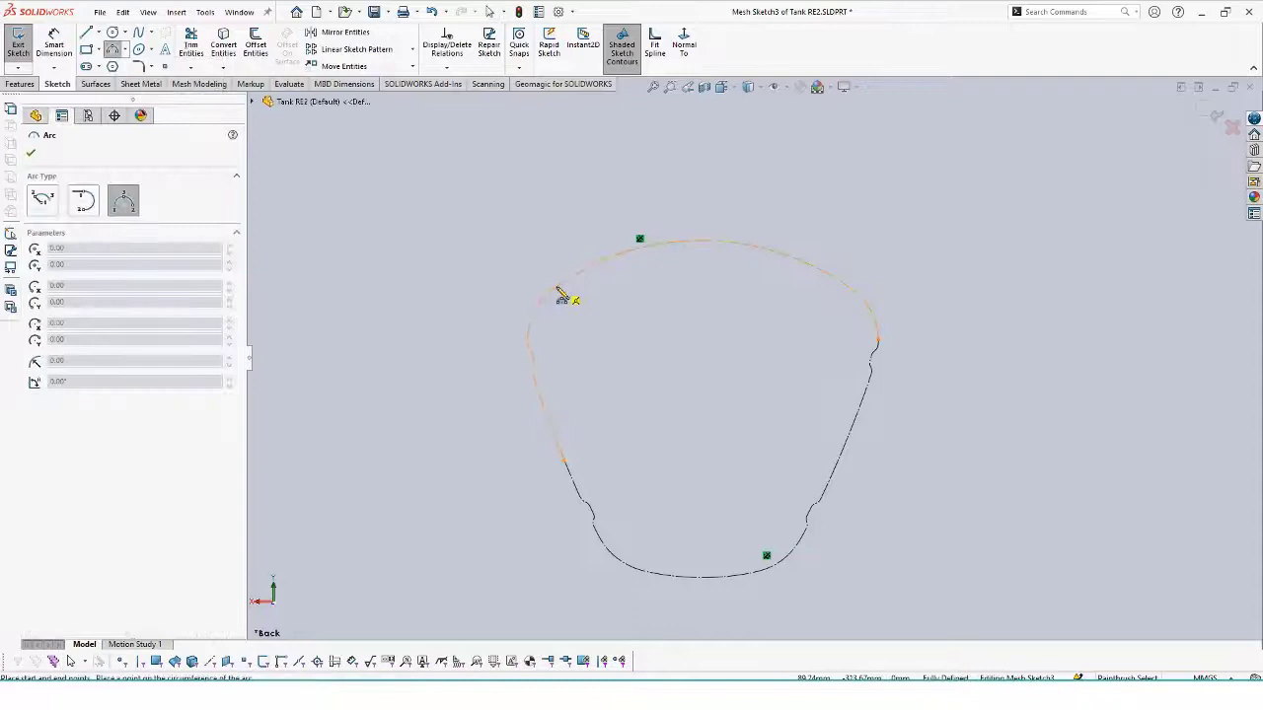
left_click(558, 287)
left_click(849, 289)
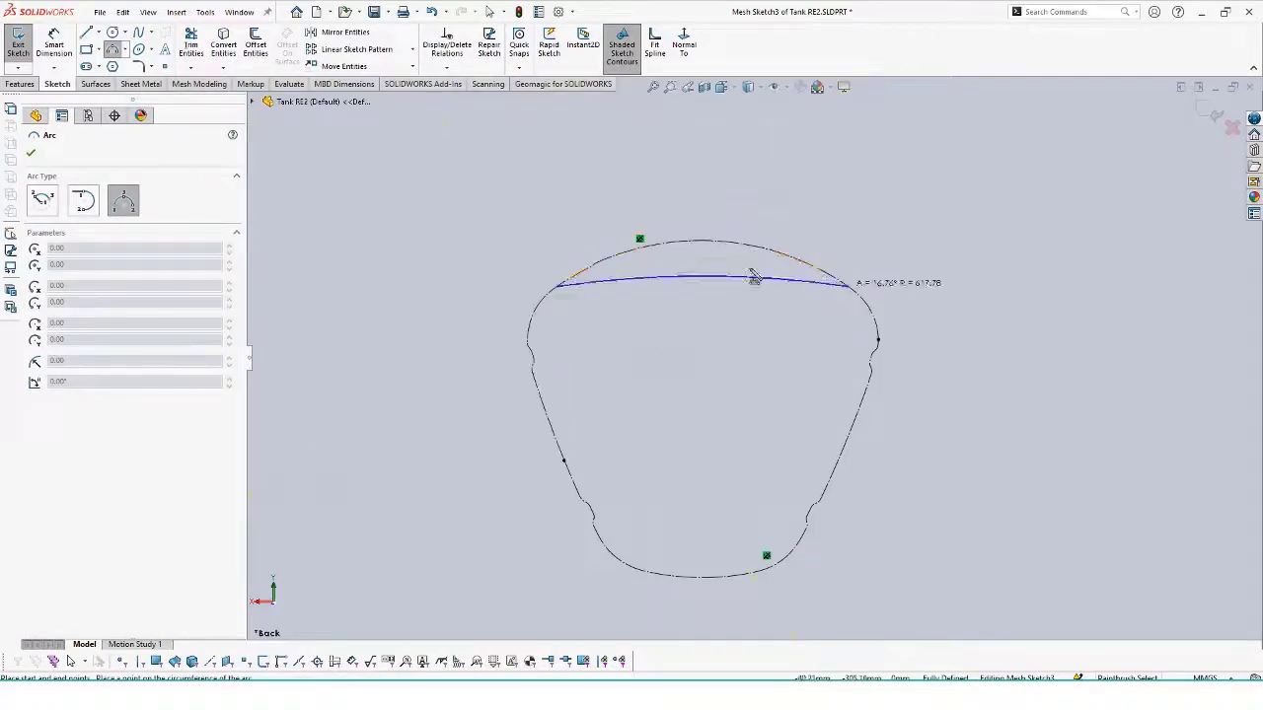
left_click(717, 251)
scroll(901, 326, "down", 3)
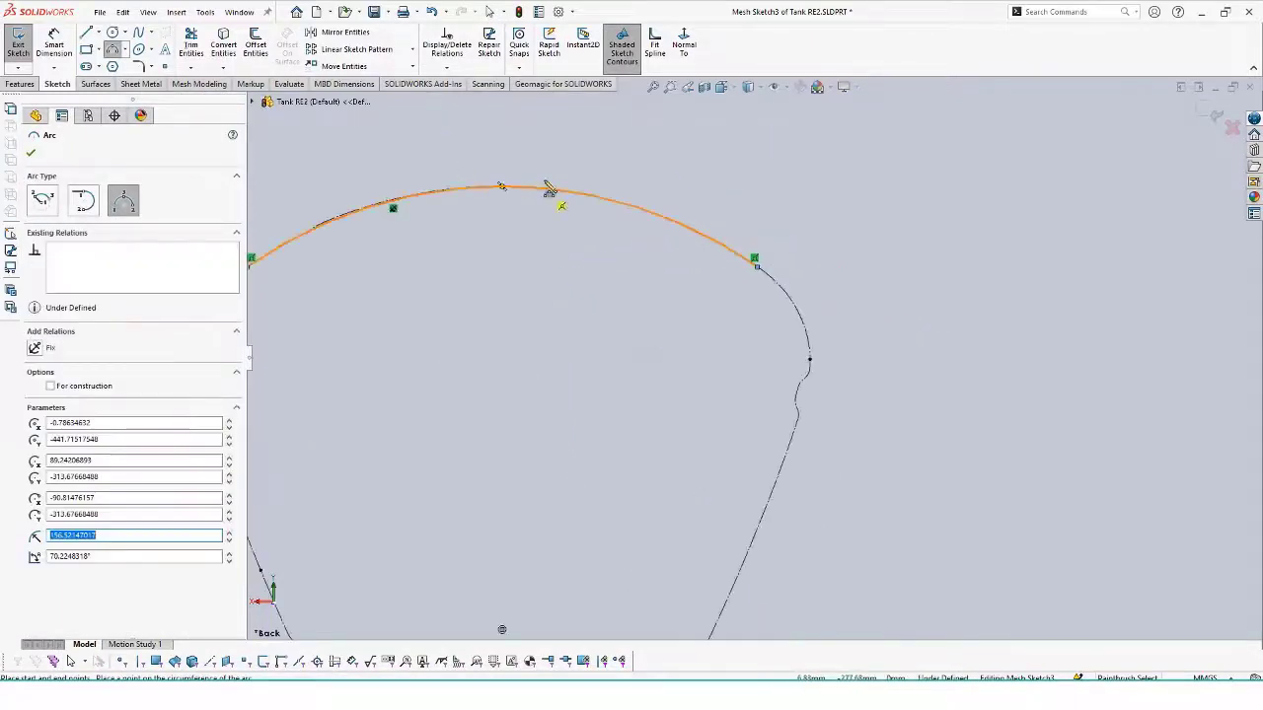
key("Escape")
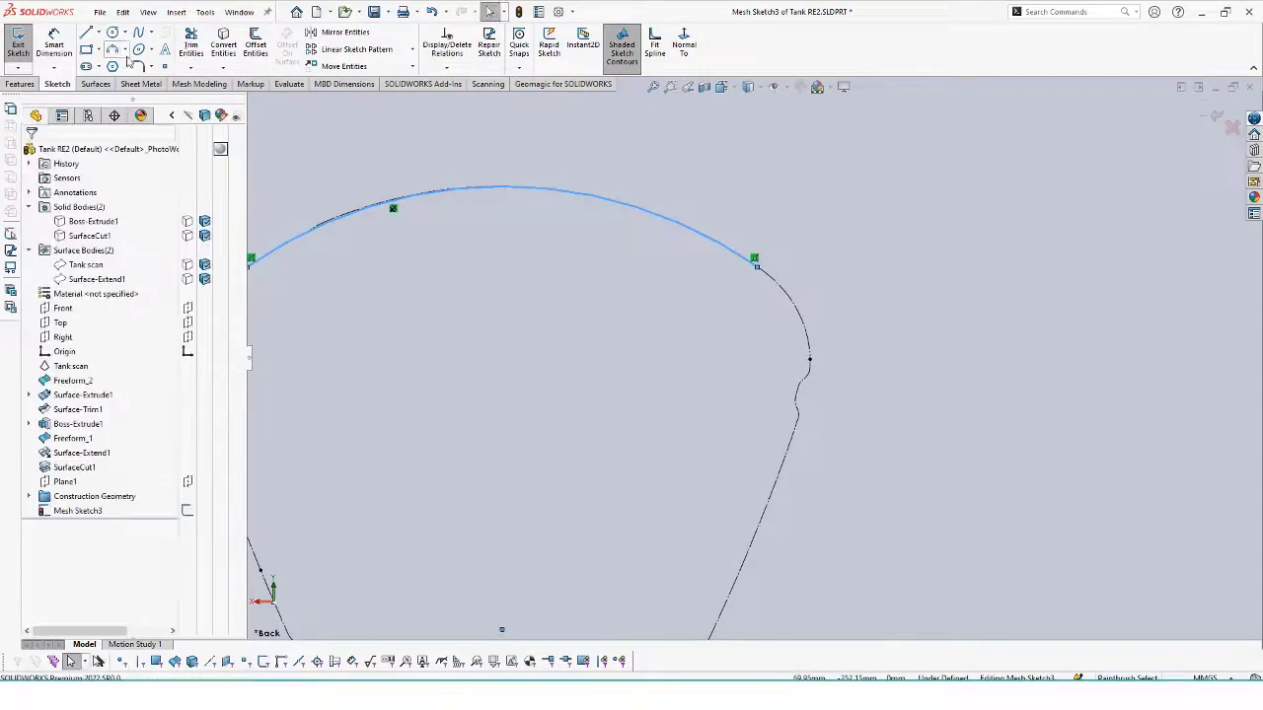
- Sketch a tangent arc from the wide arc's end around the outline's corner, complete the closed housing outline and exit the sketch
left_click(125, 52)
left_click(178, 85)
left_click(756, 260)
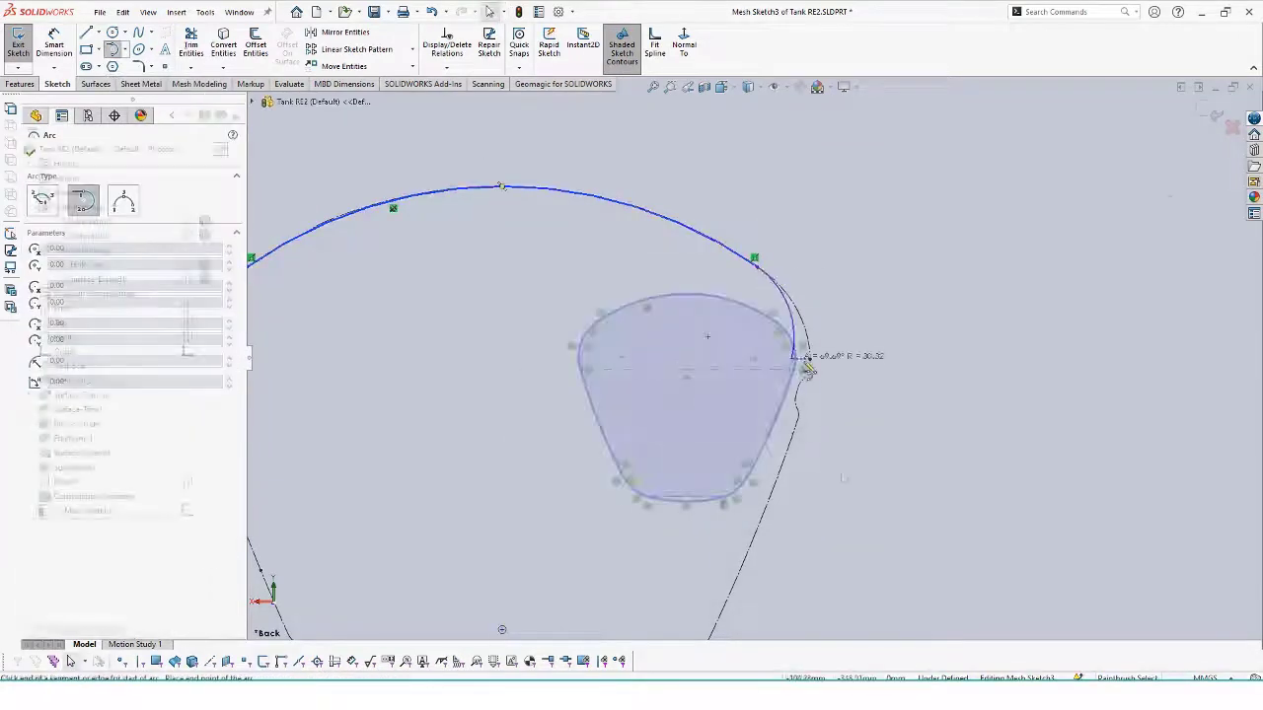
scroll(810, 424, "down", 1)
middle_click_drag(810, 402, 753, 400, "ctrl")
left_click(18, 45)
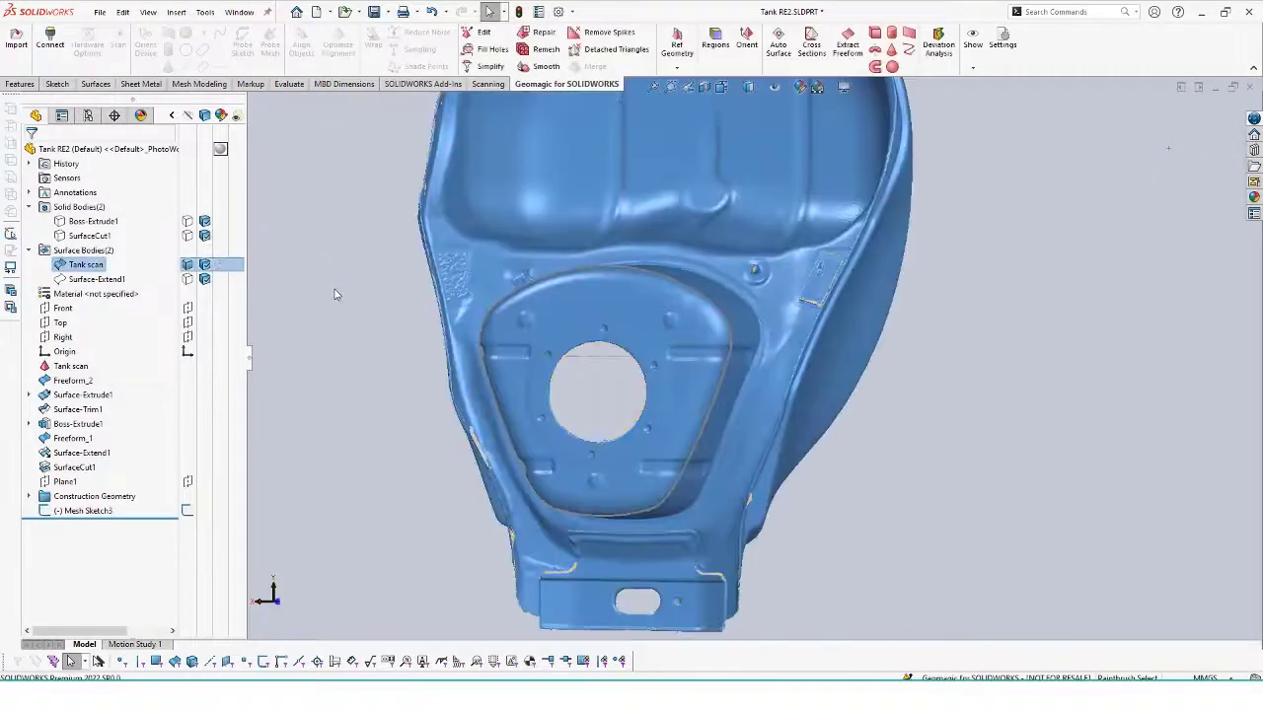
- Extrude the closed housing section 169 mm into the tank as an unmerged body with a 1° outward draft
mouse_move(346, 258)
middle_mouse_down()
mouse_move(366, 203)
mouse_move(361, 140)
mouse_move(214, 89)
middle_mouse_up()
left_click(20, 84)
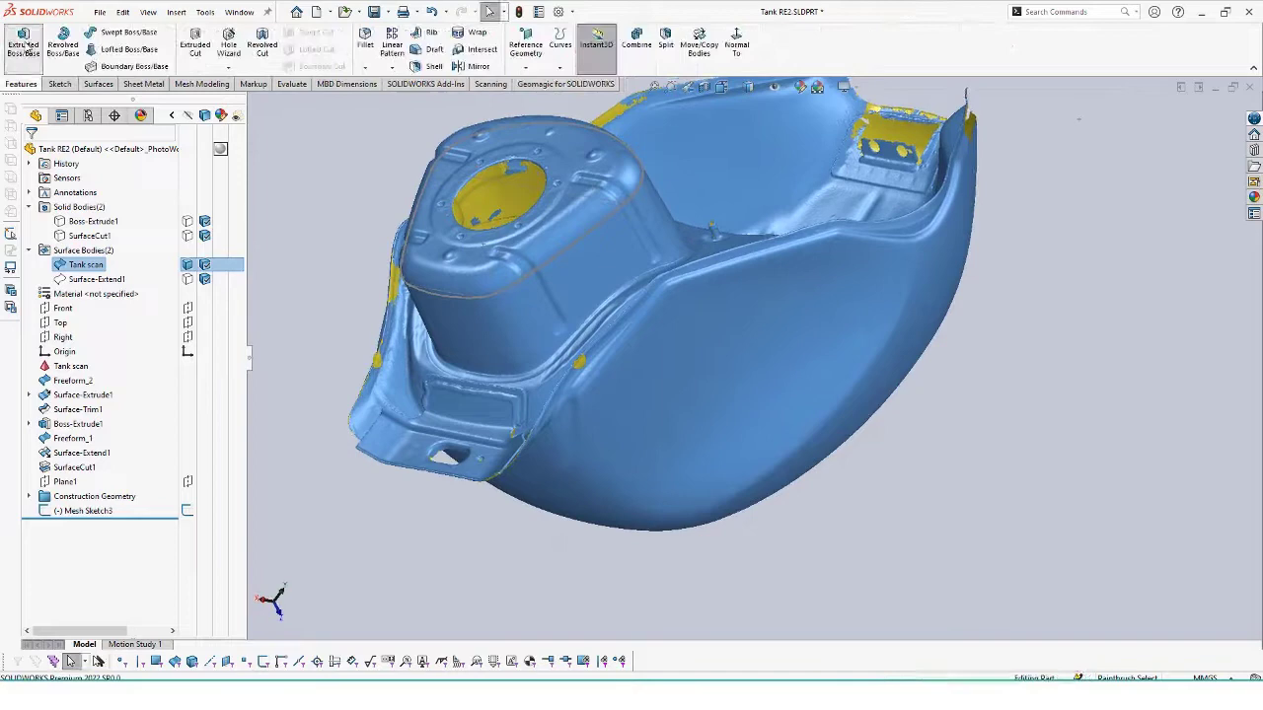
left_click(22, 45)
left_click(466, 296)
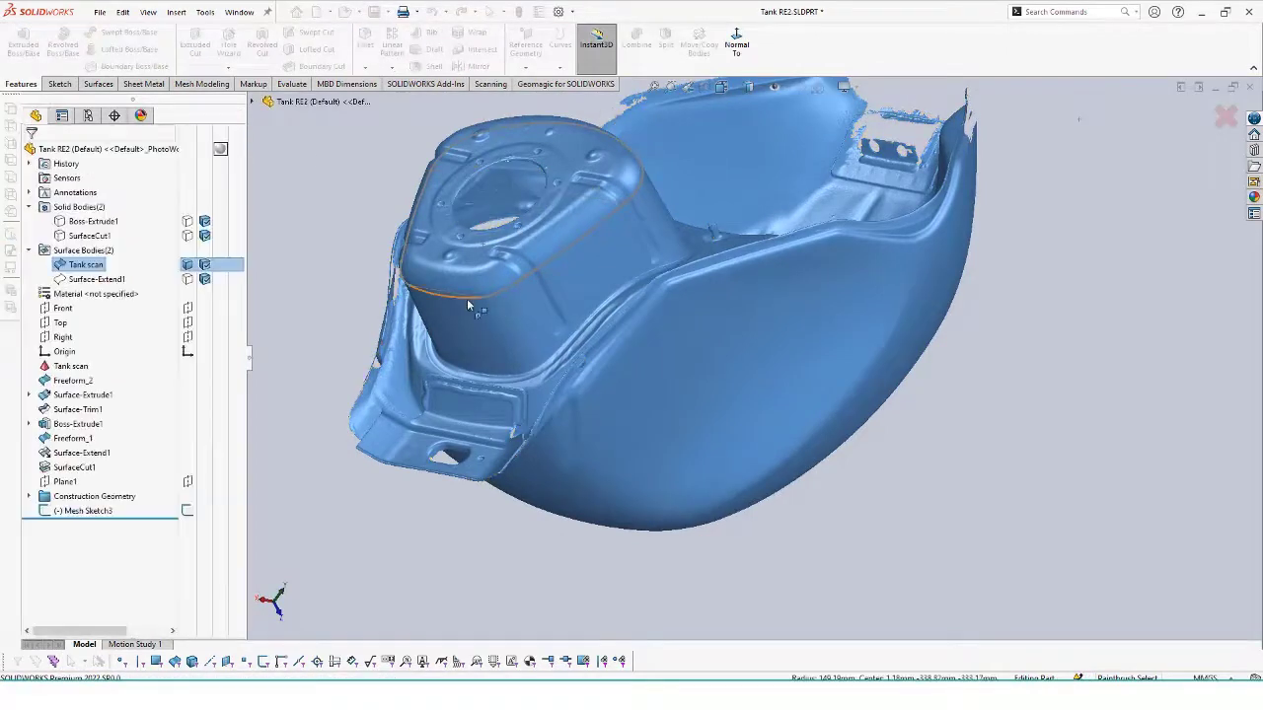
middle_click_drag(601, 193, 525, 118)
left_click(439, 555)
left_click_drag(435, 453, 436, 455)
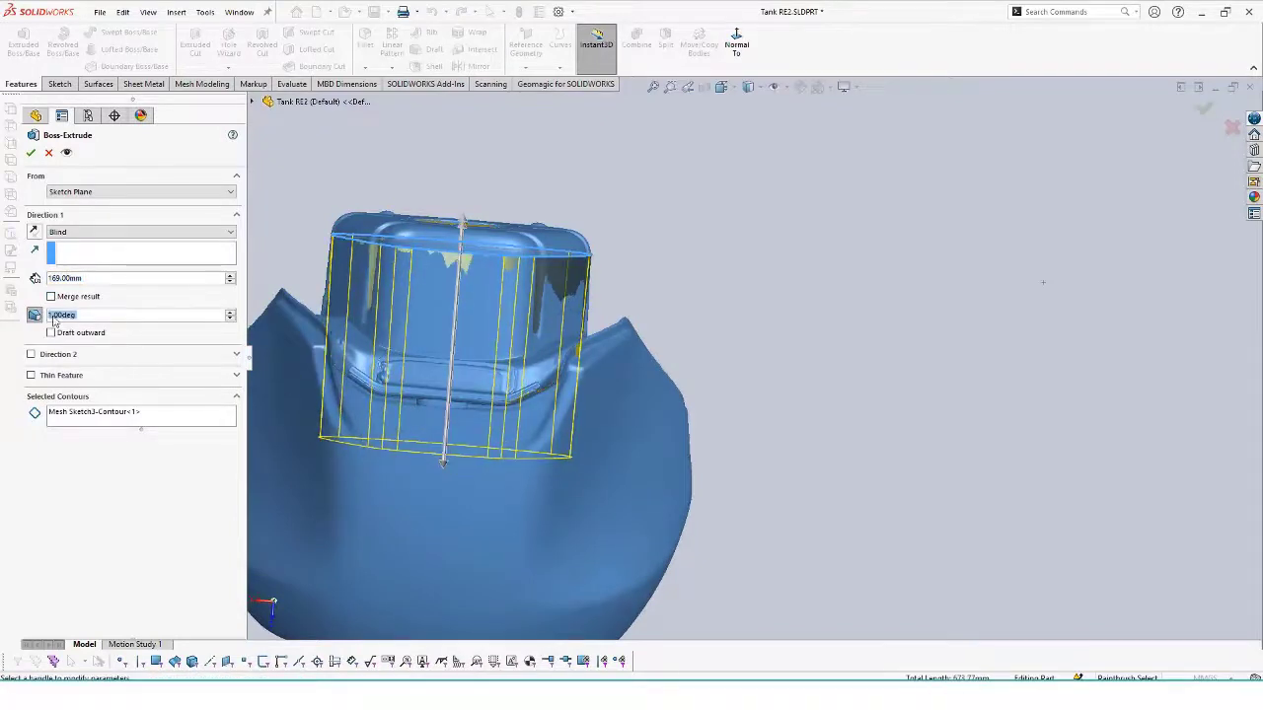
left_click(51, 335)
left_click(229, 314)
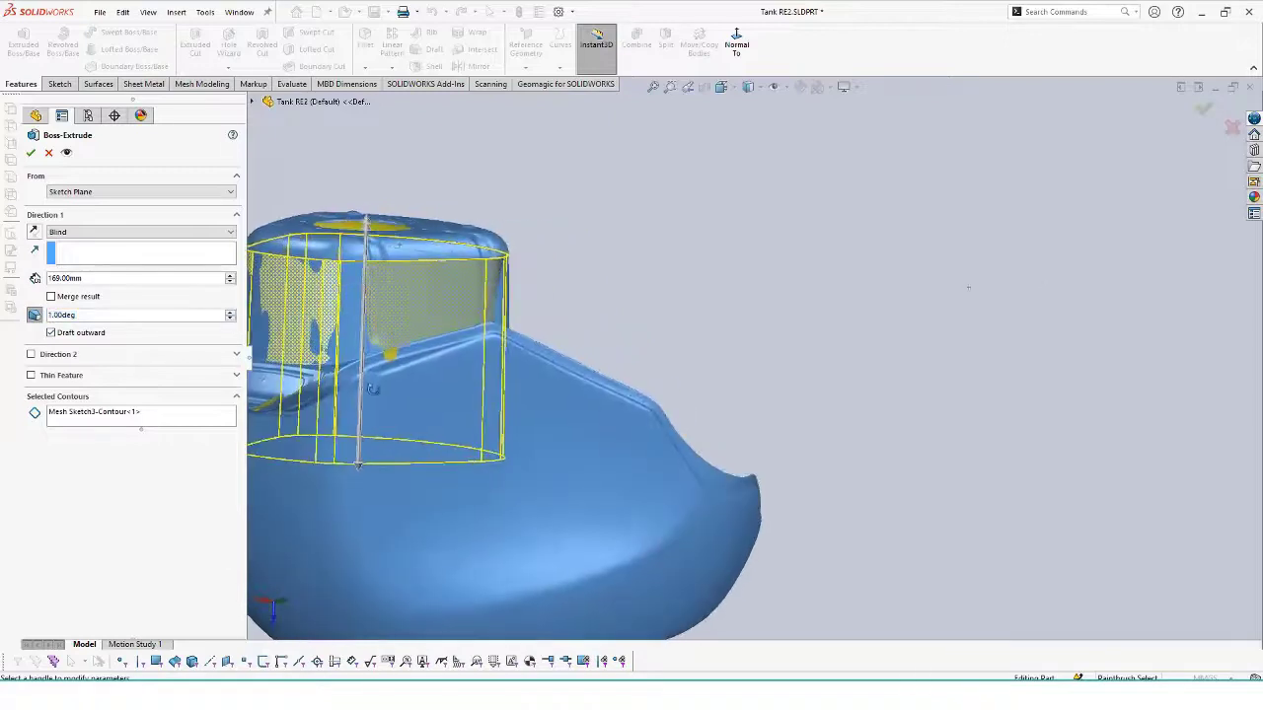
- Extend the housing extrusion in the second direction up to Plane1 with a 1° outward draft
left_click(30, 354)
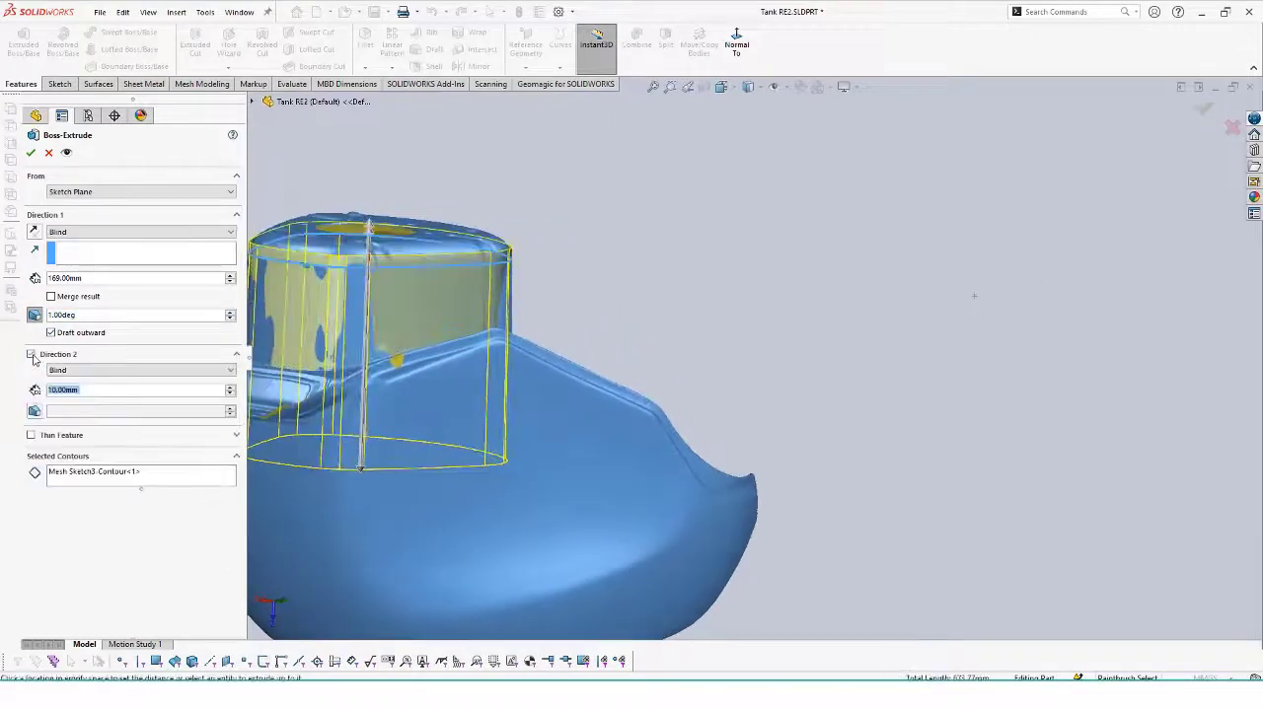
left_click(33, 413)
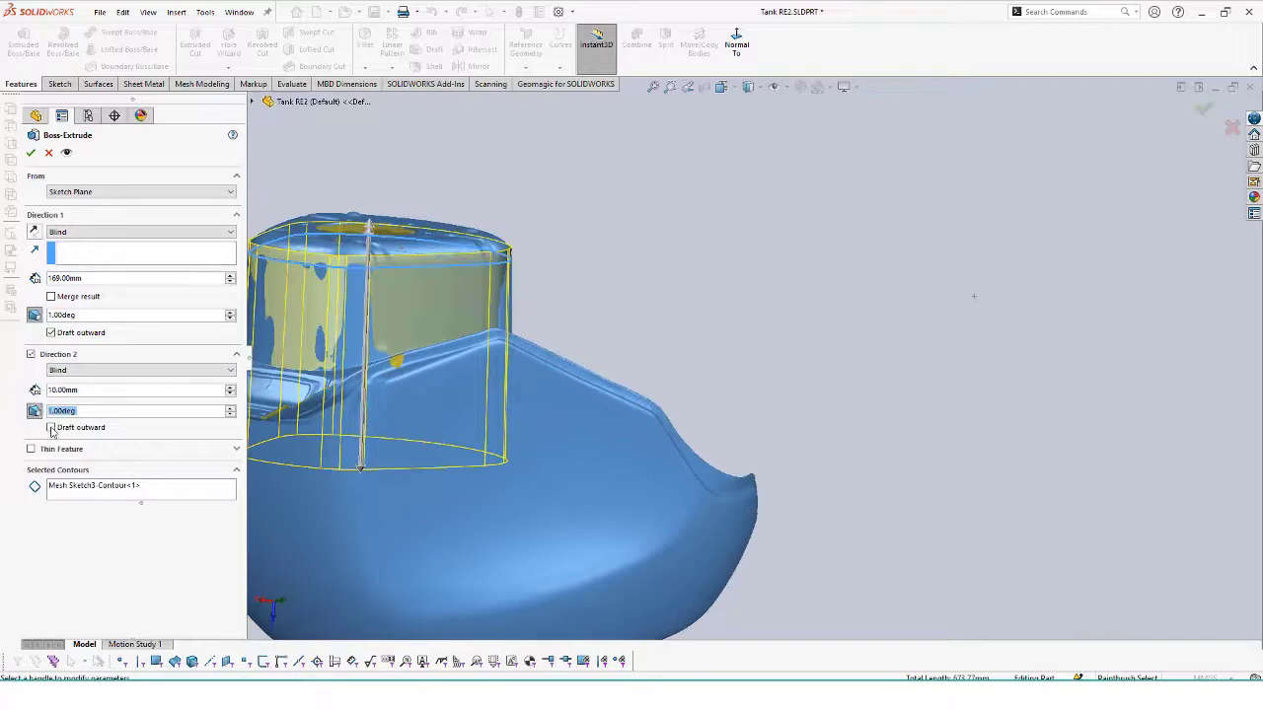
scroll(291, 217, "down", 6)
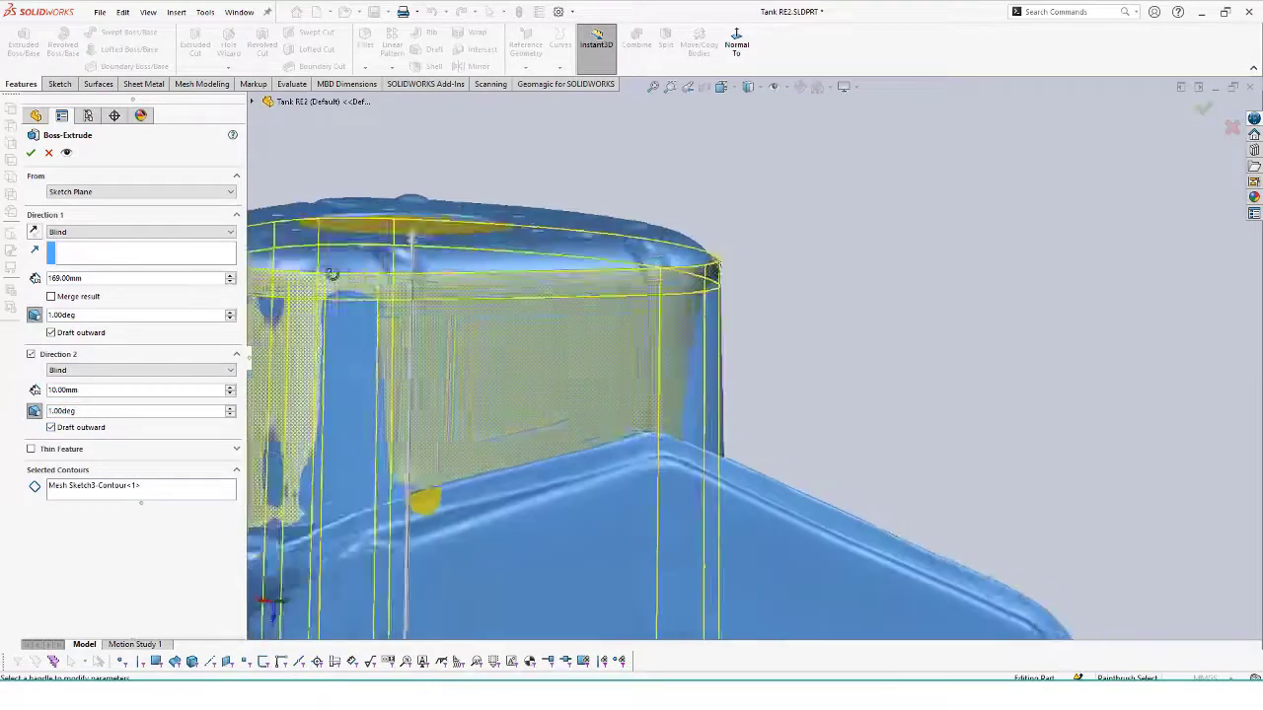
mouse_move(419, 217)
left_mouse_down()
mouse_move(420, 203)
mouse_move(421, 219)
left_mouse_up()
left_click(105, 371)
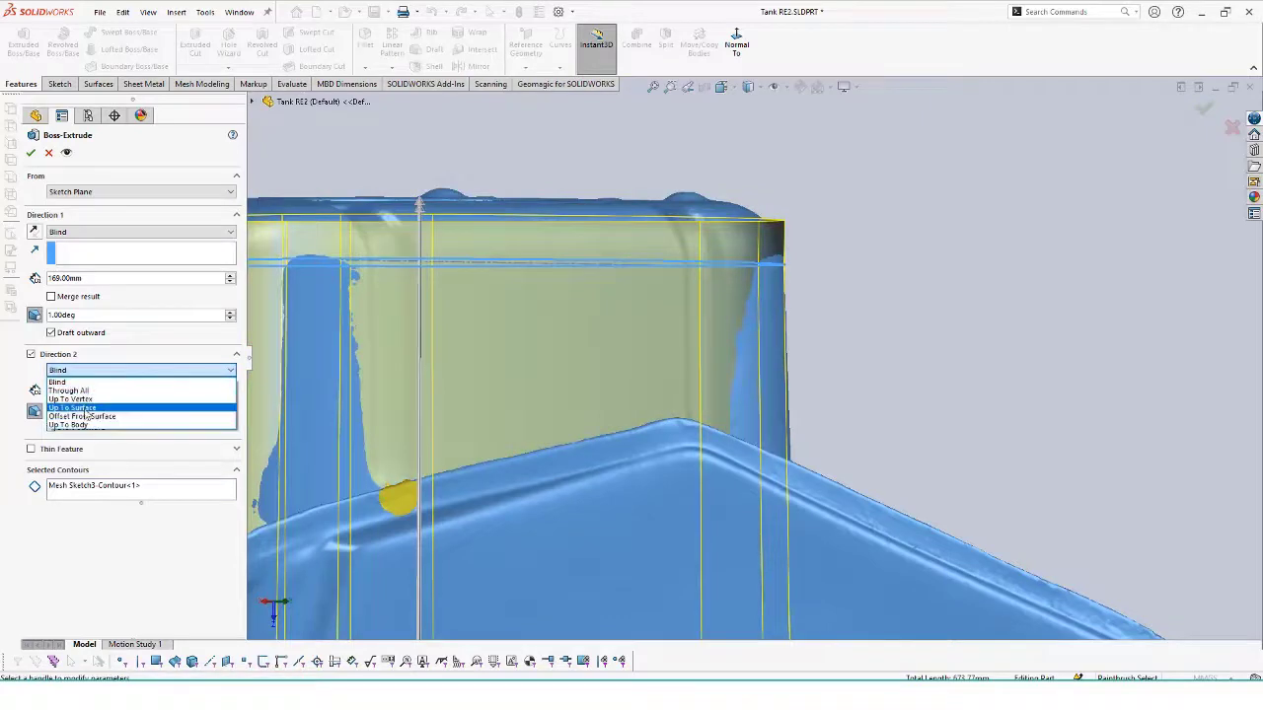
left_click(79, 407)
left_click(252, 102)
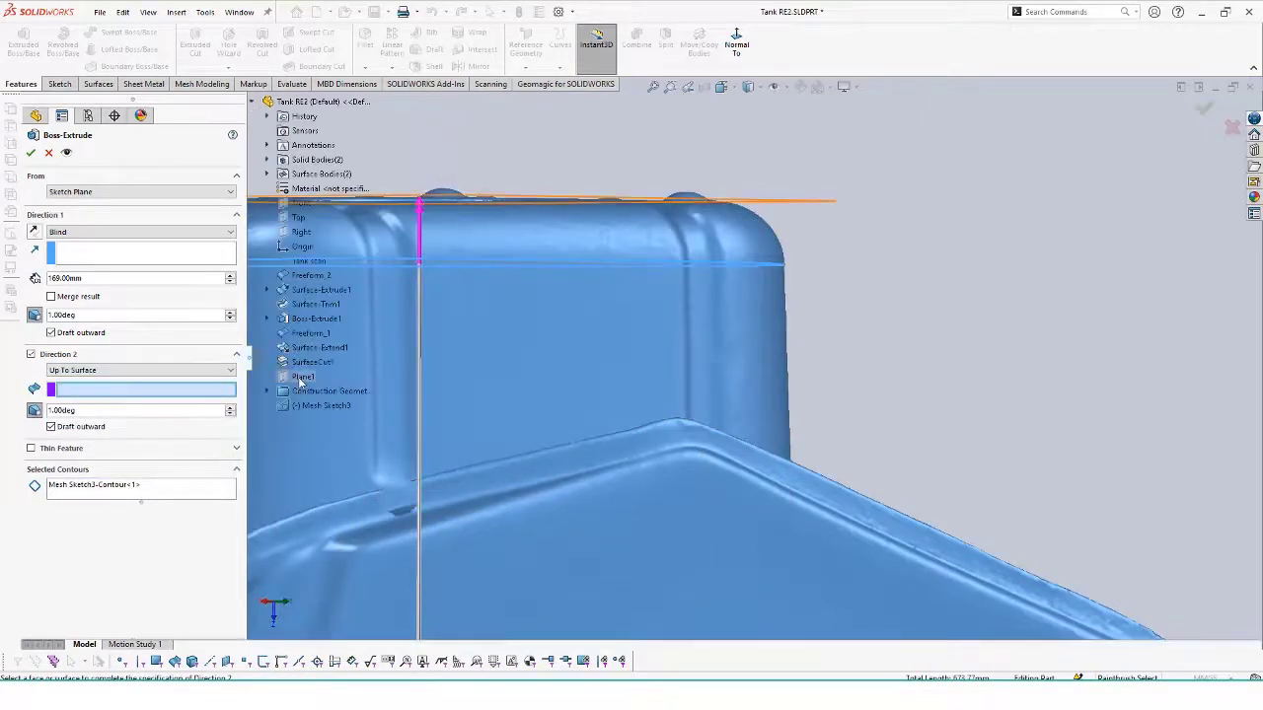
left_click(303, 377)
middle_click_drag(609, 264, 483, 223)
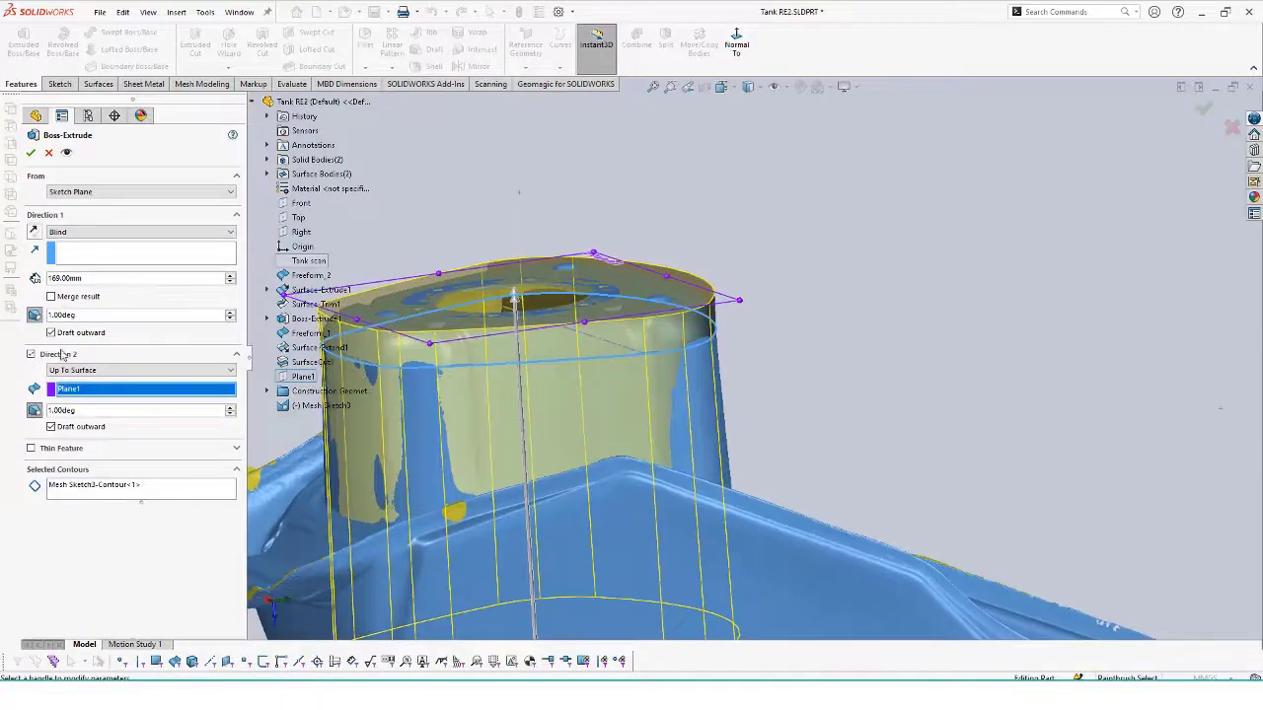
- Fillet the edges of the housing's flat end face with a 20 mm radius
left_click(366, 41)
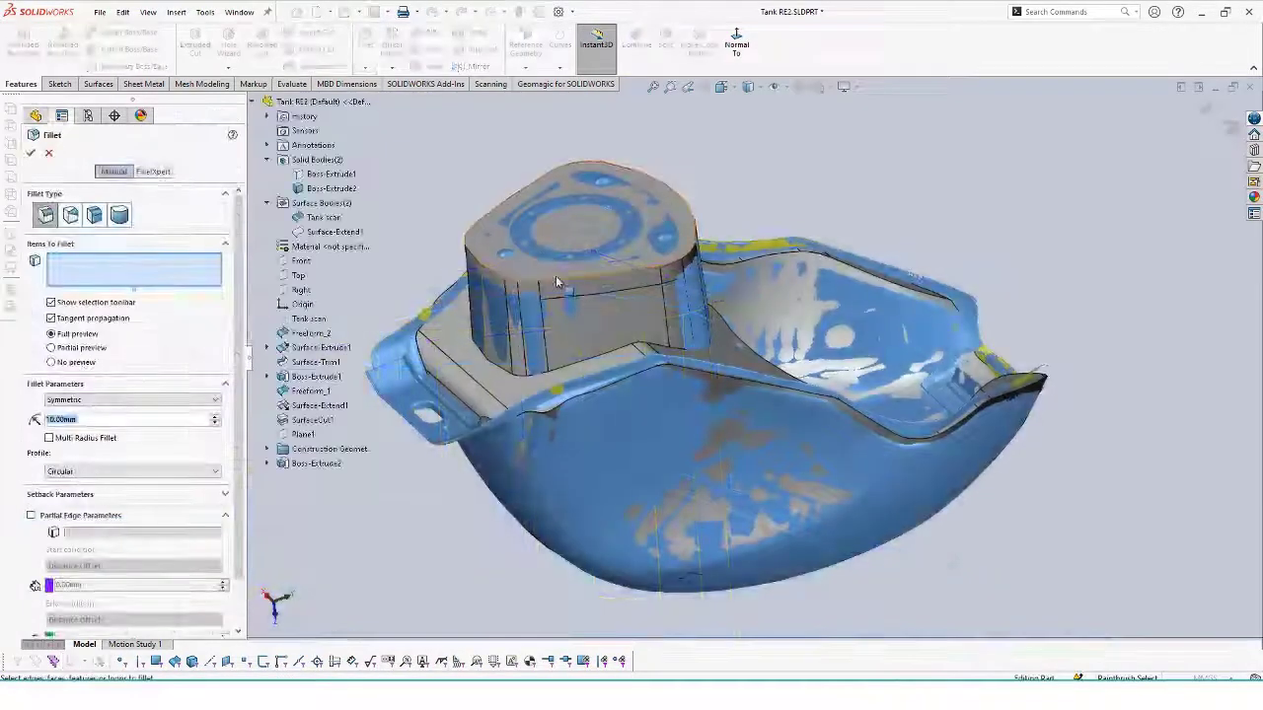
left_click(556, 276)
left_click(216, 419)
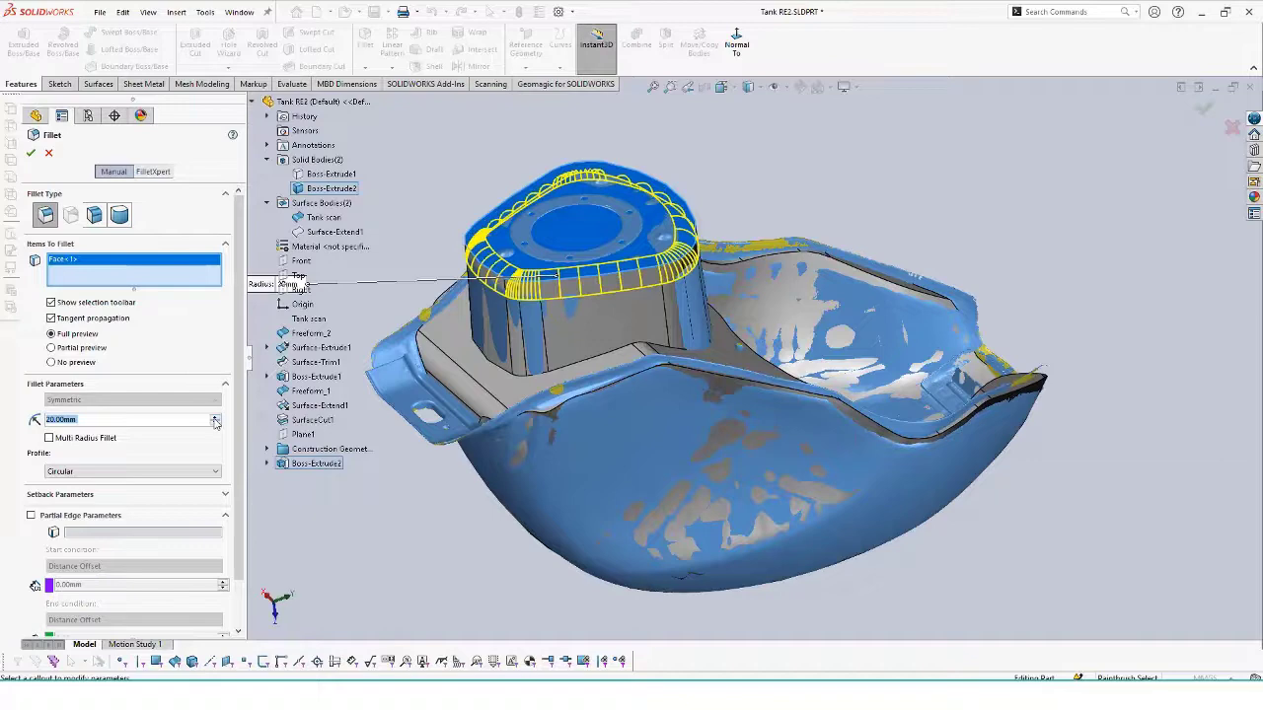
scroll(611, 154, "down", 3)
middle_click_drag(645, 223, 654, 179)
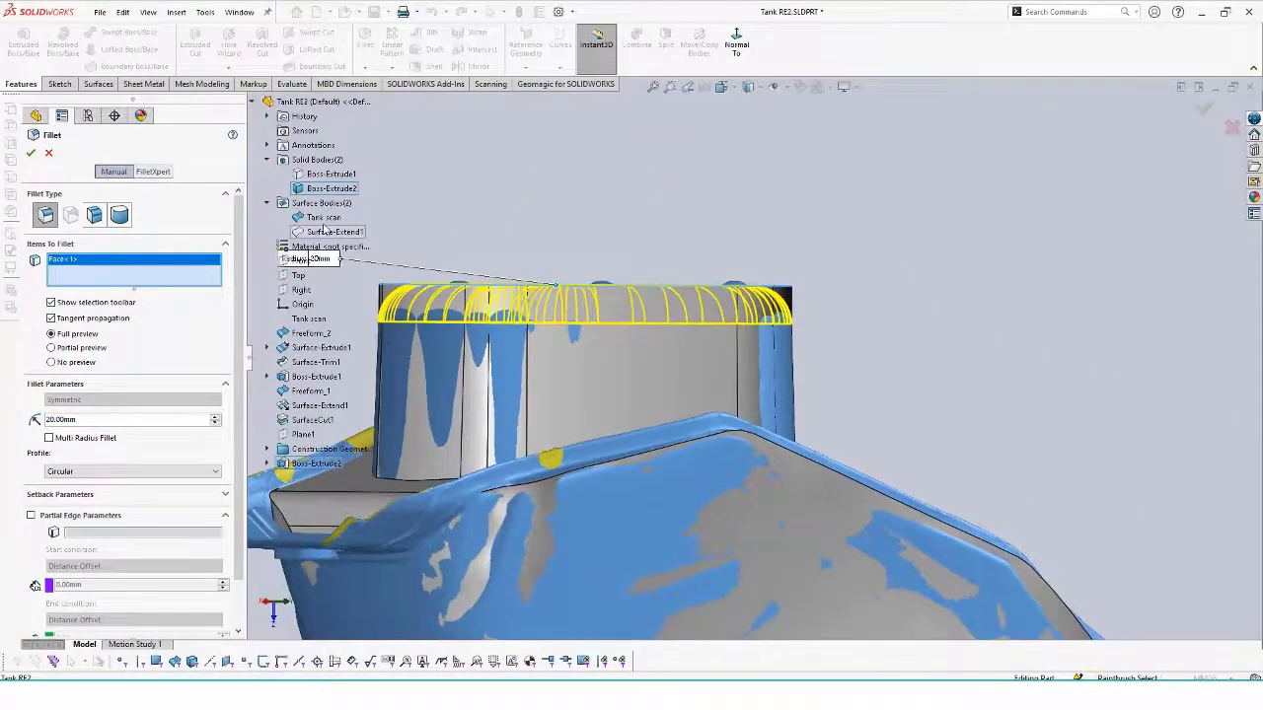
right_click(316, 189)
left_click(333, 212)
middle_click_drag(524, 192, 513, 188)
scroll(402, 292, "down", 4)
middle_click_drag(487, 321, 422, 312)
left_click(31, 155)
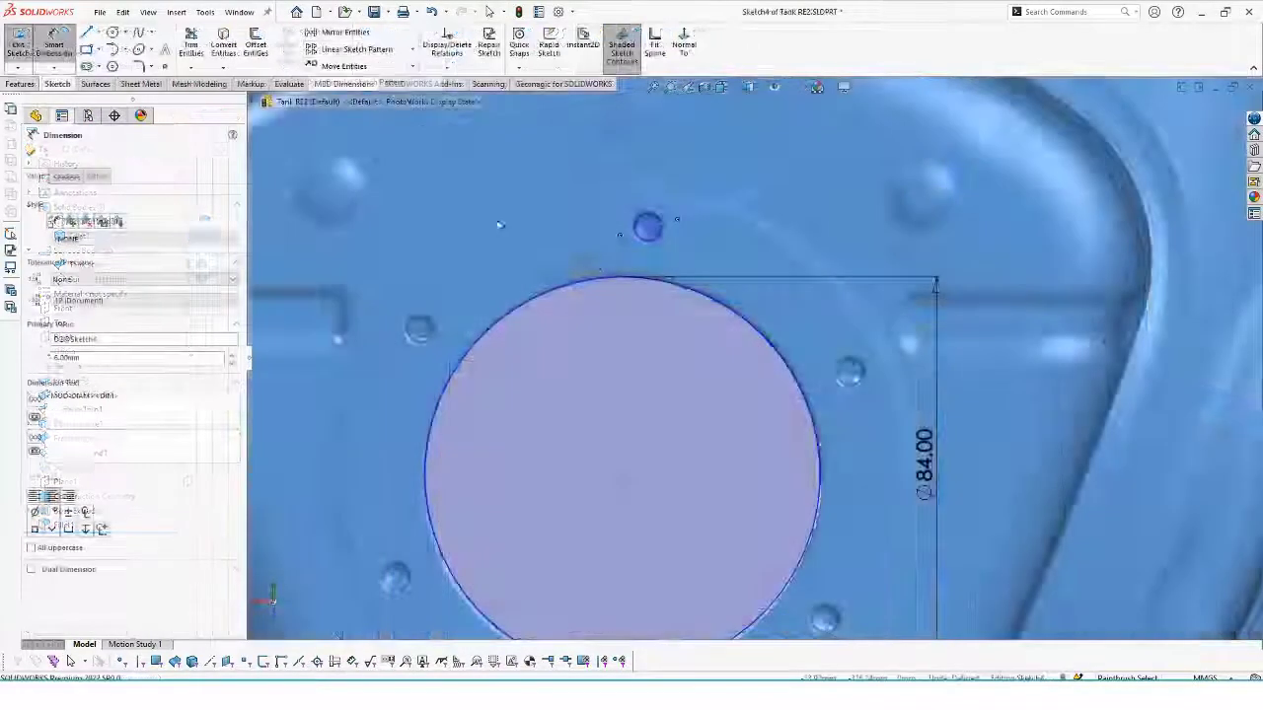
- Pattern the 6 mm circle as six equally spaced instances over 360° about the 84 mm circle's centre, and extrude-cut the sketch
left_click(365, 87)
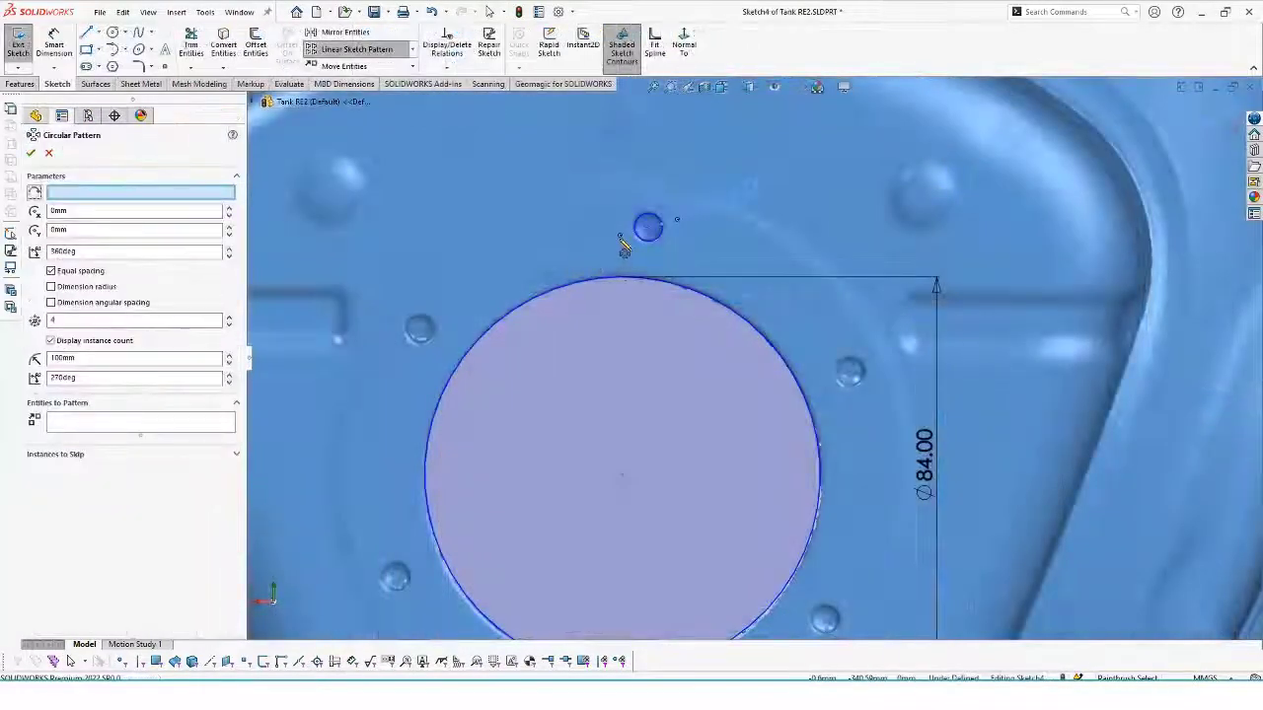
left_click(622, 476)
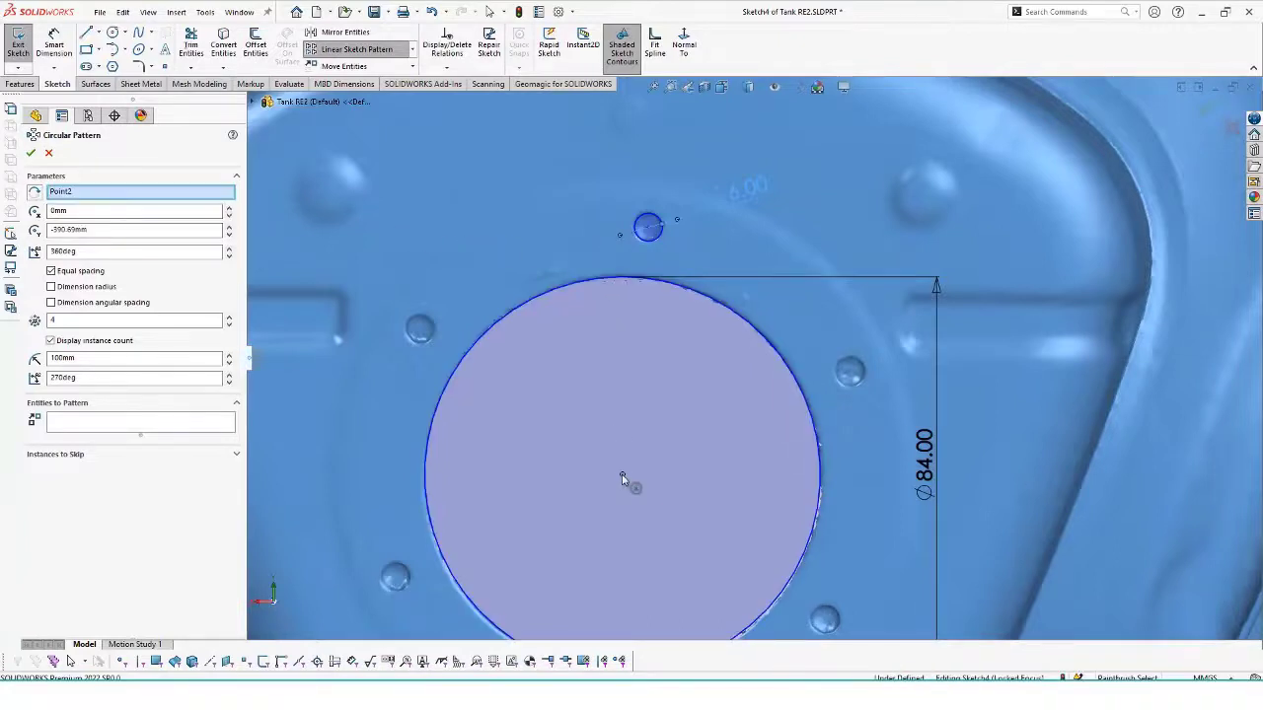
left_click(652, 248)
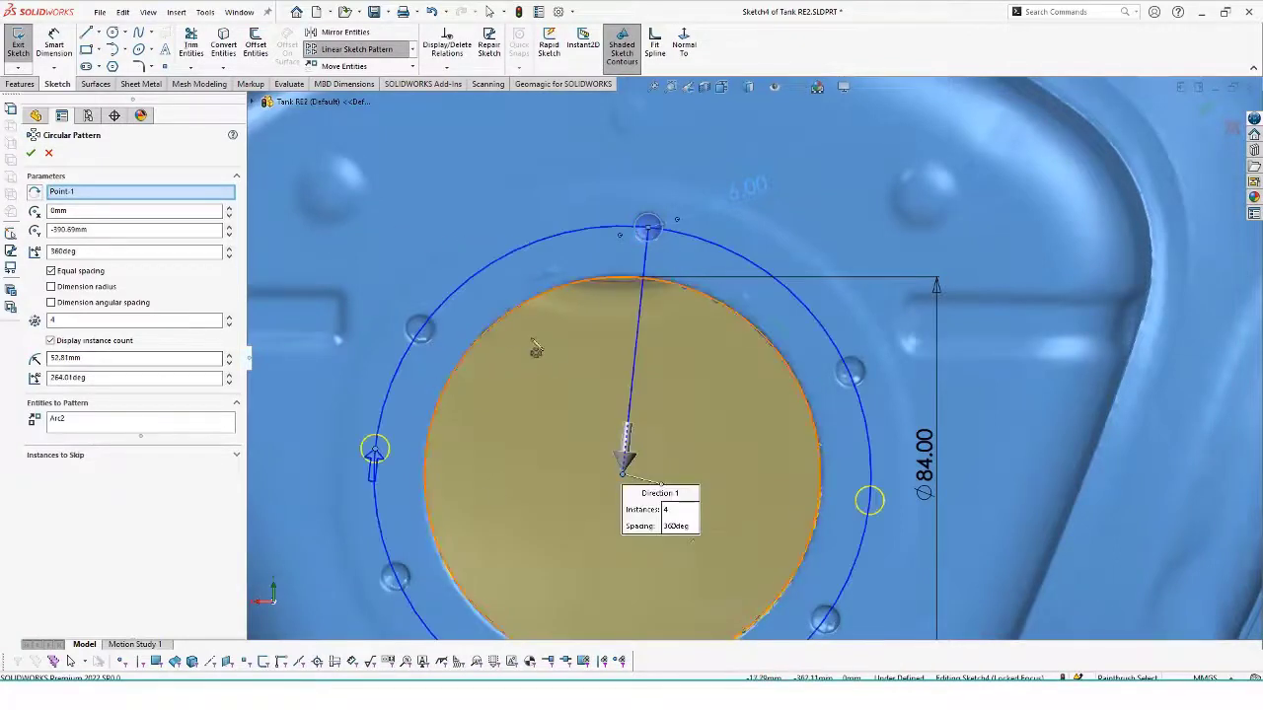
left_click(228, 317)
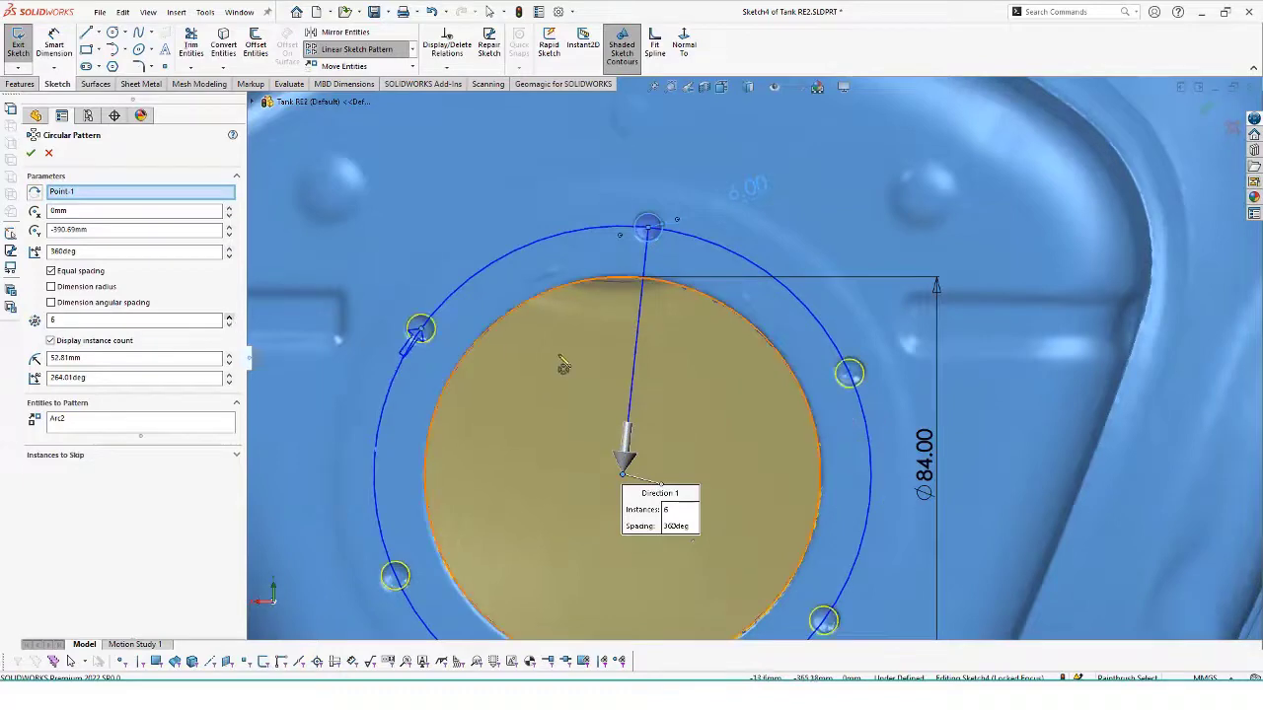
scroll(559, 366, "up", 3)
left_click(32, 154)
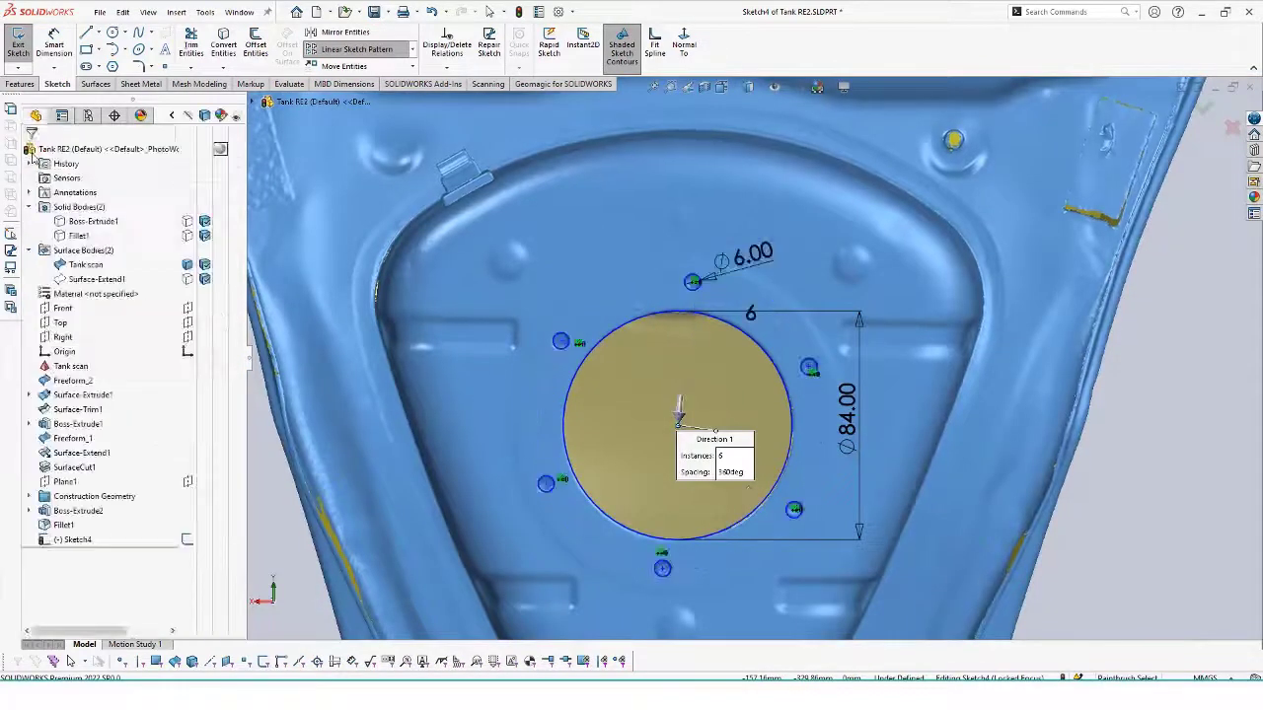
left_click(24, 86)
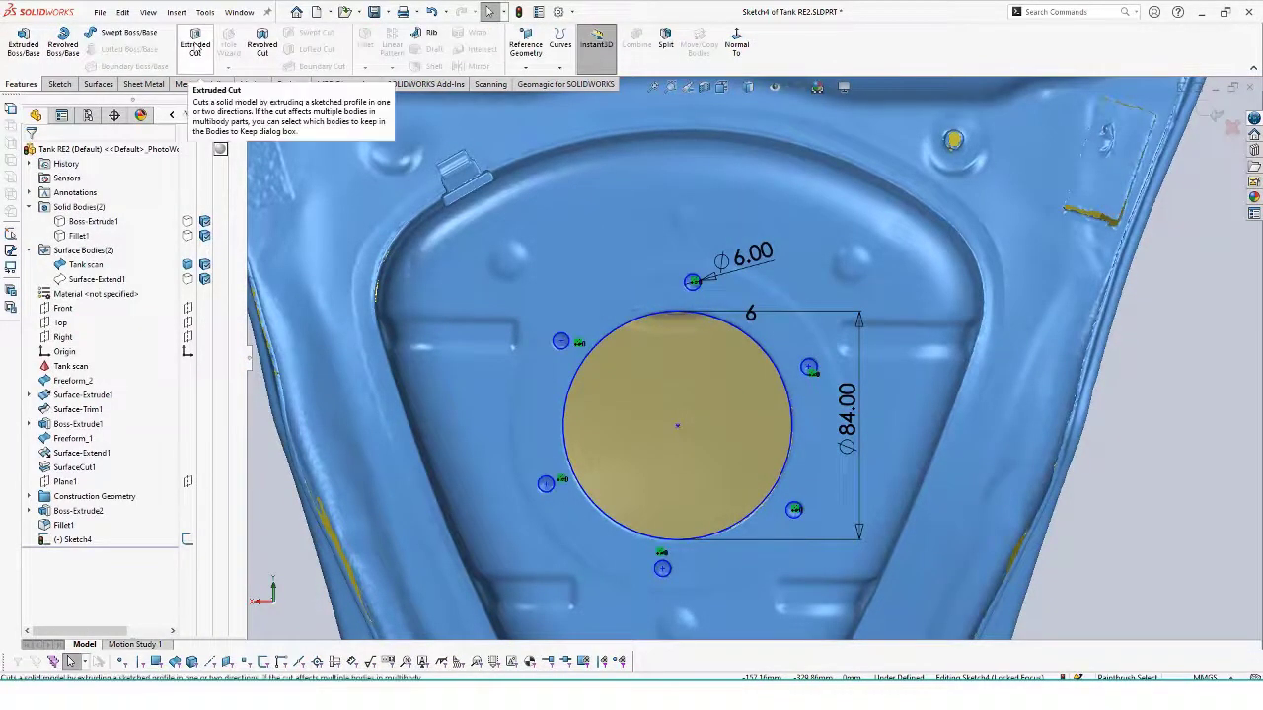
left_click(193, 45)
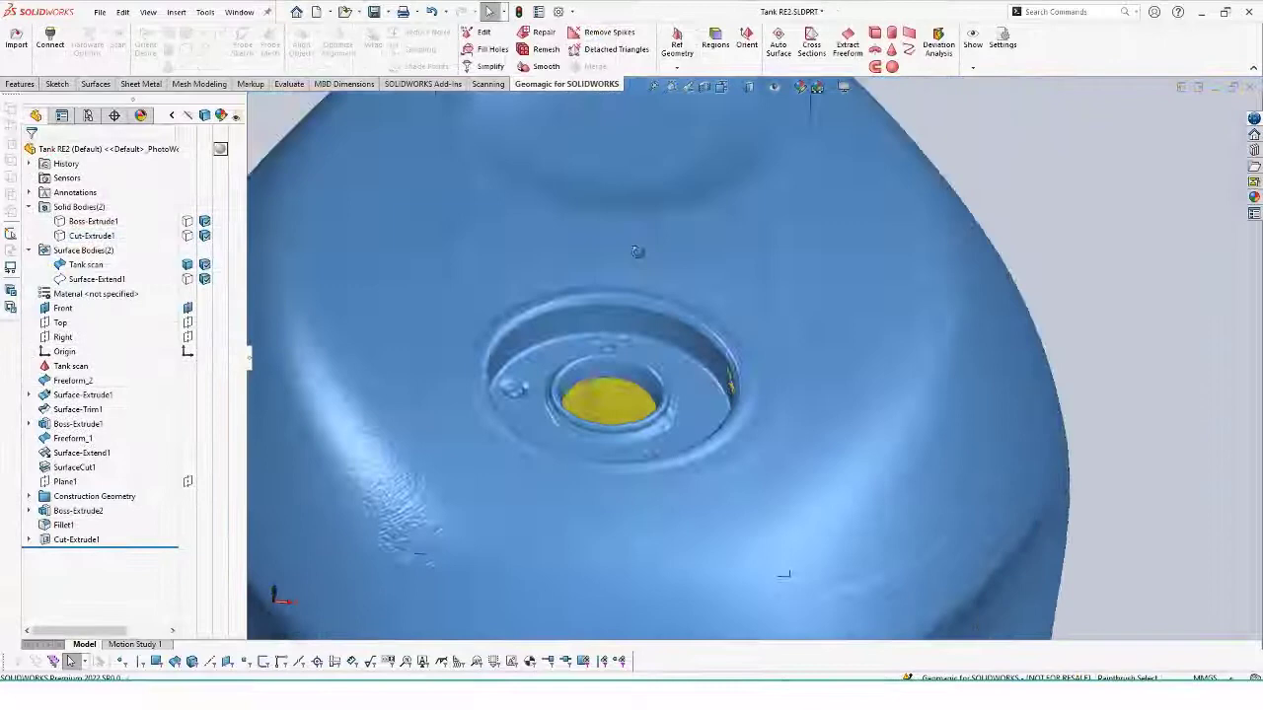
- Extract a cylinder from the side wall of the round filler recess, brushing the scan mesh along the wall's visible arc
middle_click_drag(637, 252, 677, 204)
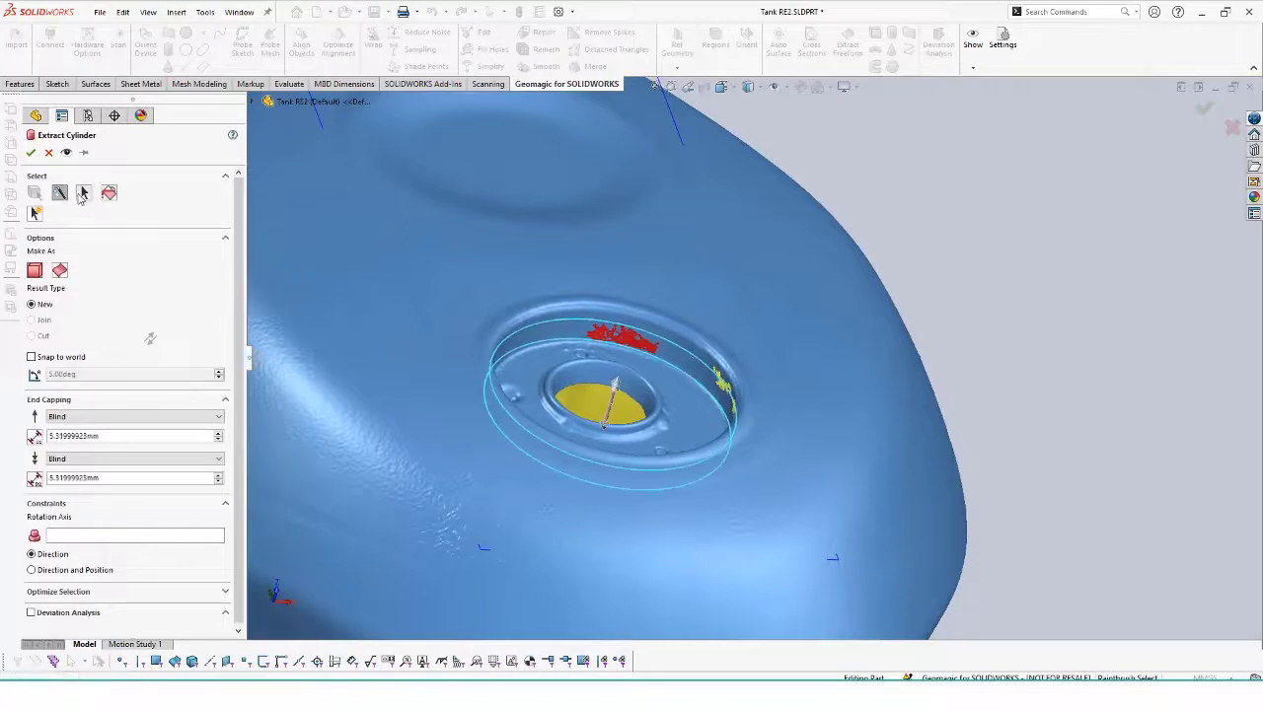
scroll(568, 351, "down", 2)
right_click(550, 324)
left_click(494, 337)
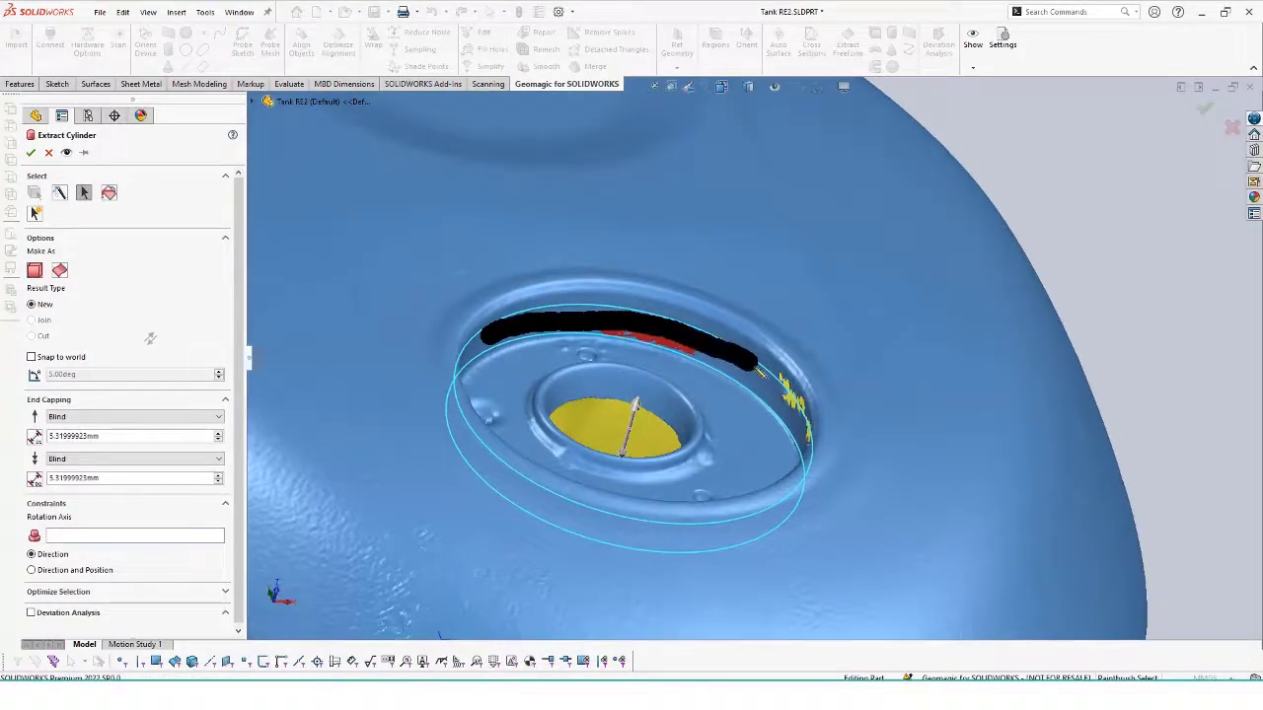
left_click_drag(762, 376, 764, 377)
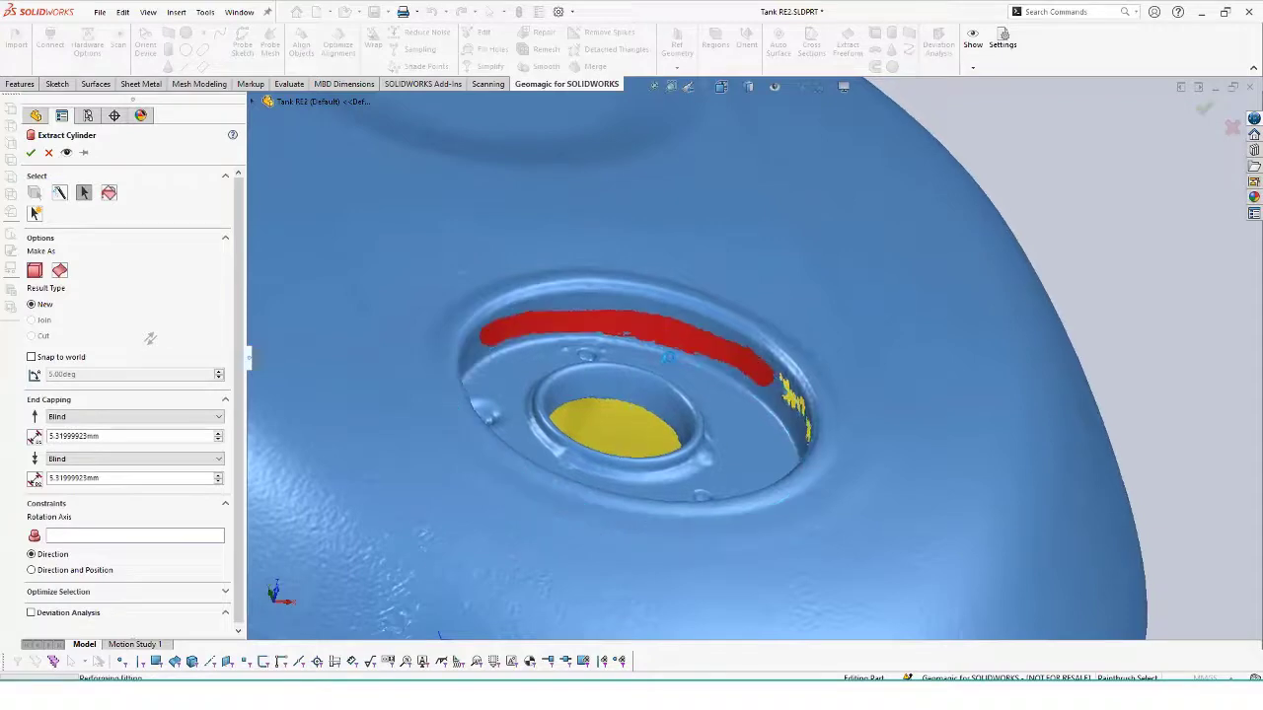
middle_click_drag(741, 364, 631, 409)
scroll(632, 409, "up", 6)
scroll(441, 402, "down", 5)
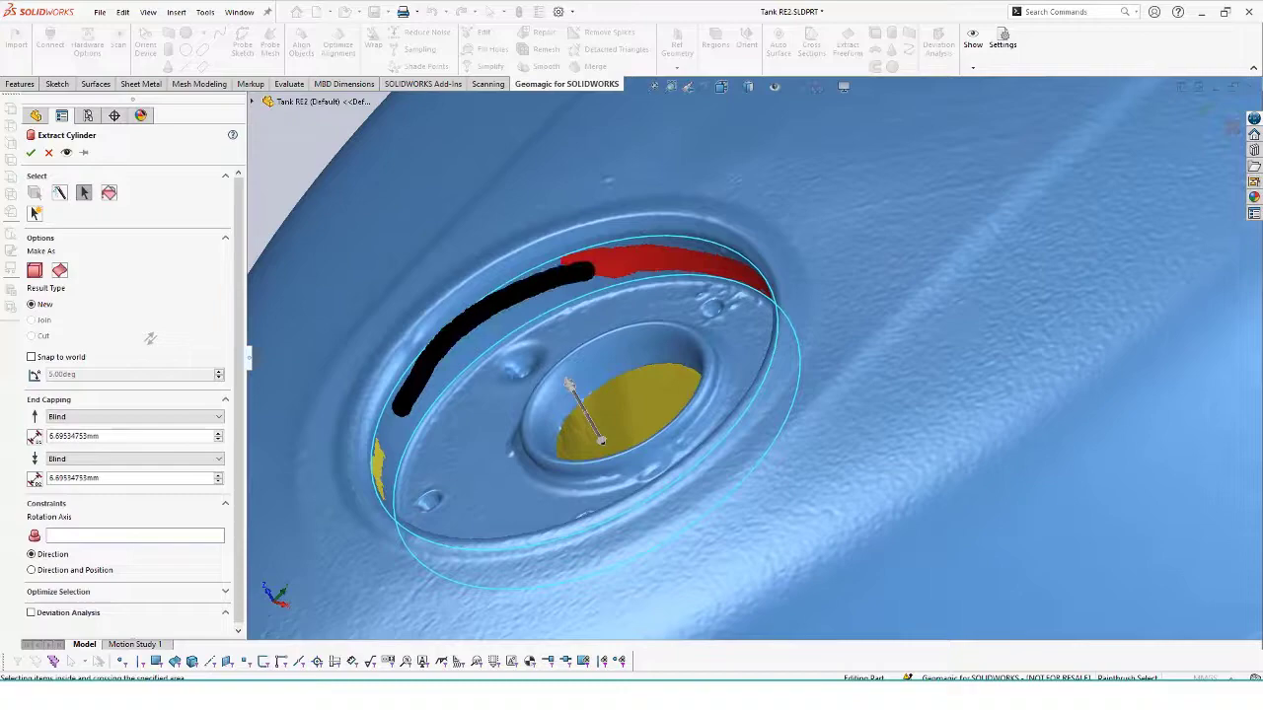
left_click_drag(400, 408, 403, 410)
- Add a small patch of recess wall beyond the gap in the scan to the cylinder's mesh selection
scroll(444, 475, "up", 2)
mouse_move(448, 428)
middle_mouse_down()
mouse_move(444, 475)
mouse_move(798, 561)
middle_mouse_up()
scroll(444, 476, "down", 1)
scroll(798, 560, "up", 4)
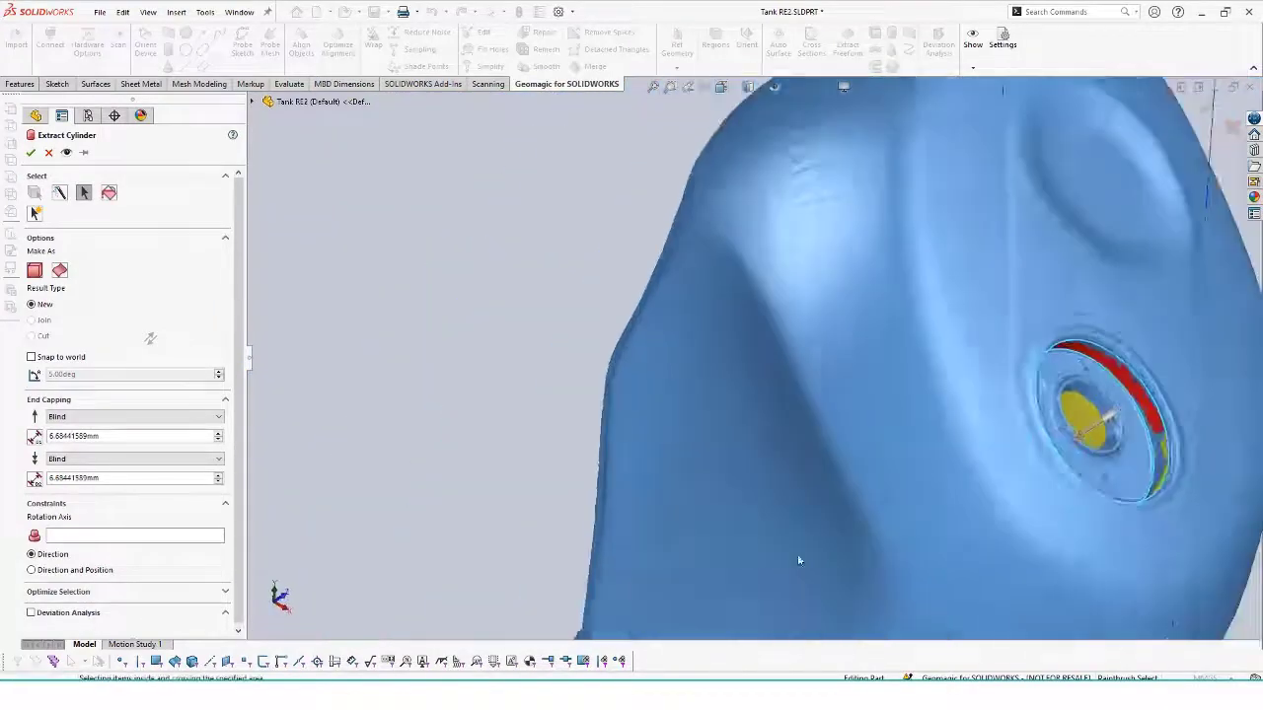
scroll(1103, 474, "down", 4)
middle_click_drag(930, 344, 972, 473)
scroll(972, 474, "down", 1)
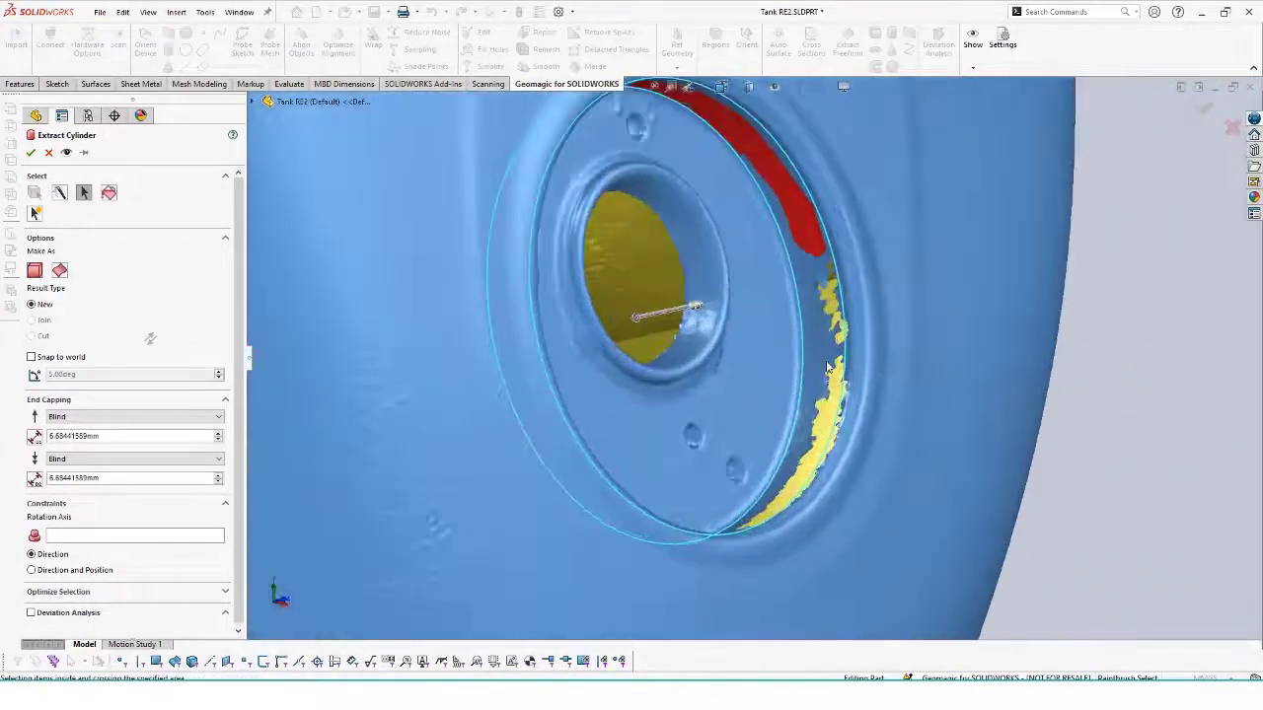
scroll(829, 367, "down", 2)
left_click_drag(807, 361, 807, 313)
scroll(726, 564, "up", 3)
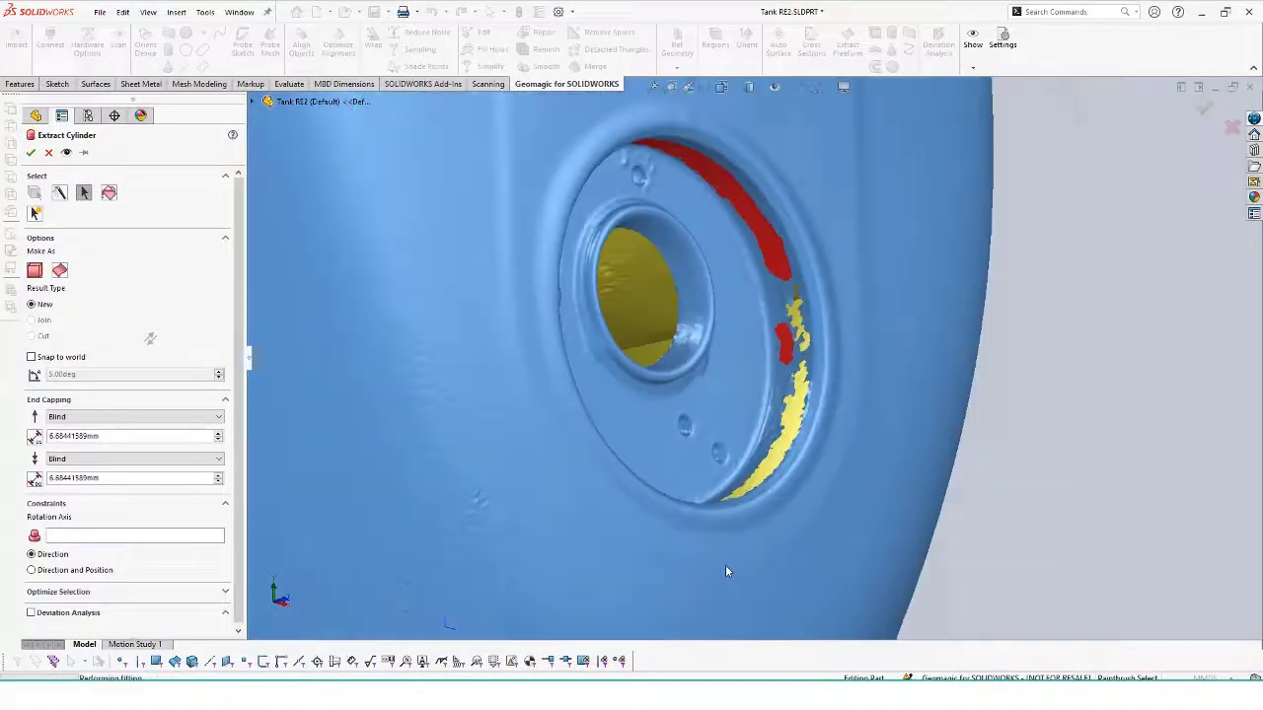
- Constrain the direction of the extracted cylinder's rotation axis to the Front plane
middle_click_drag(726, 564, 839, 381)
scroll(819, 382, "down", 6)
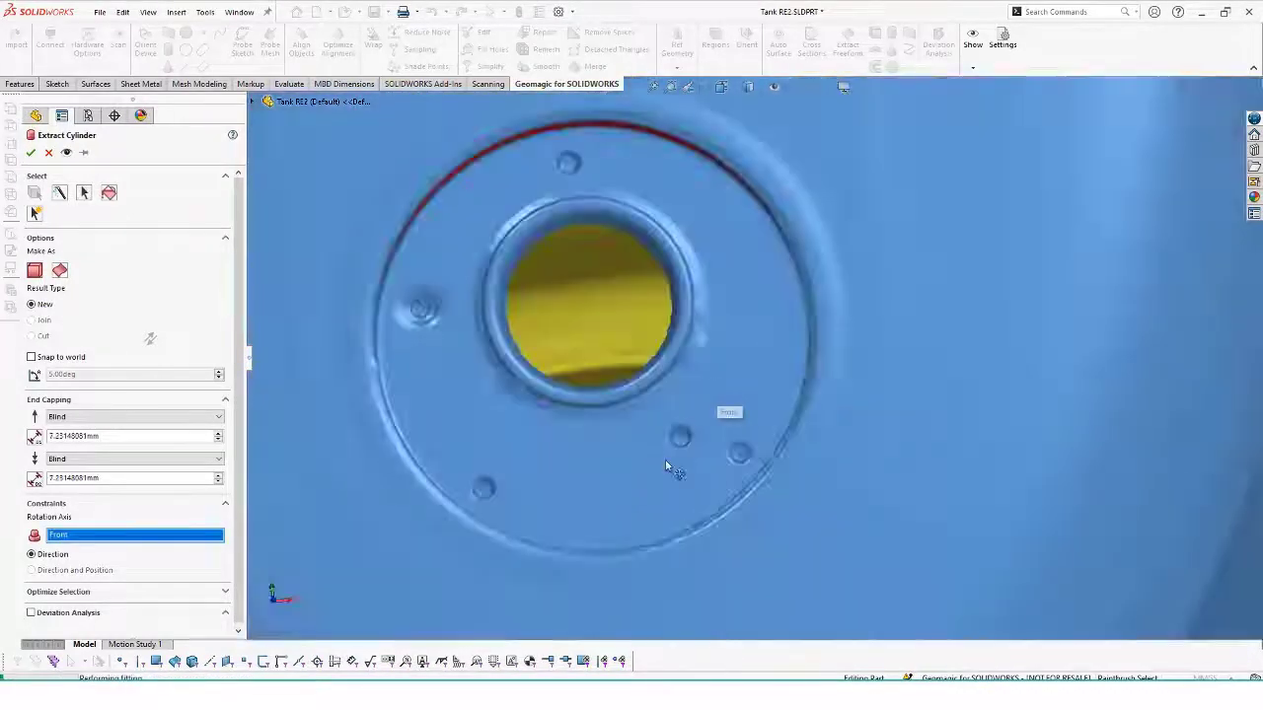
middle_click_drag(668, 465, 756, 352)
scroll(756, 352, "up", 6)
scroll(632, 425, "down", 6)
middle_click_drag(632, 426, 662, 374)
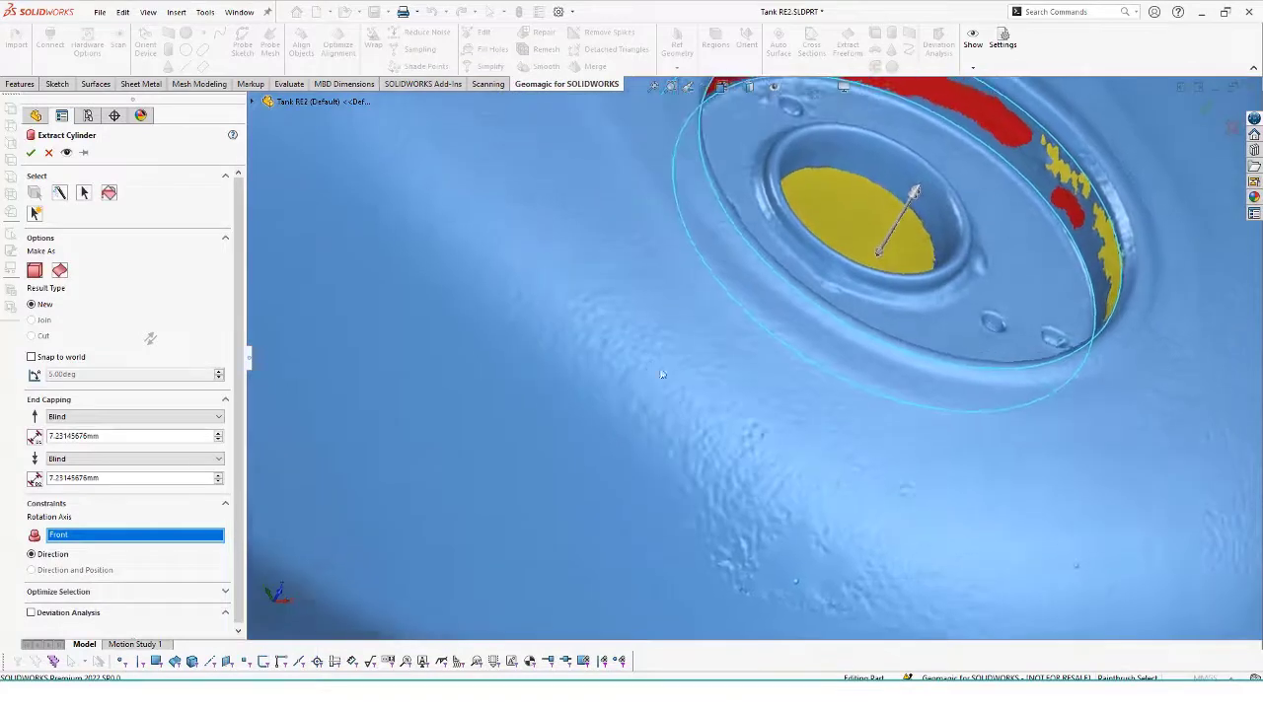
- Set the cylinder's blind end distances to 8.2 mm and about 19.2 mm, and create it as a solid
left_click(219, 435)
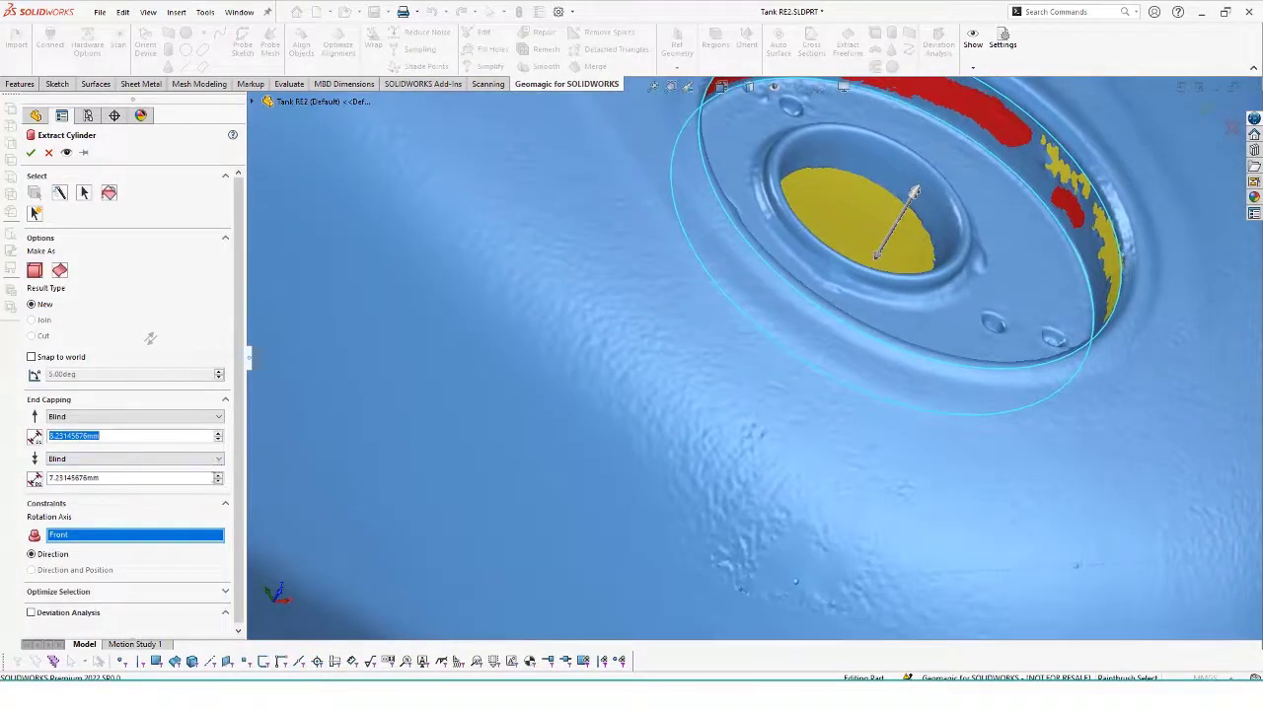
left_click(219, 478)
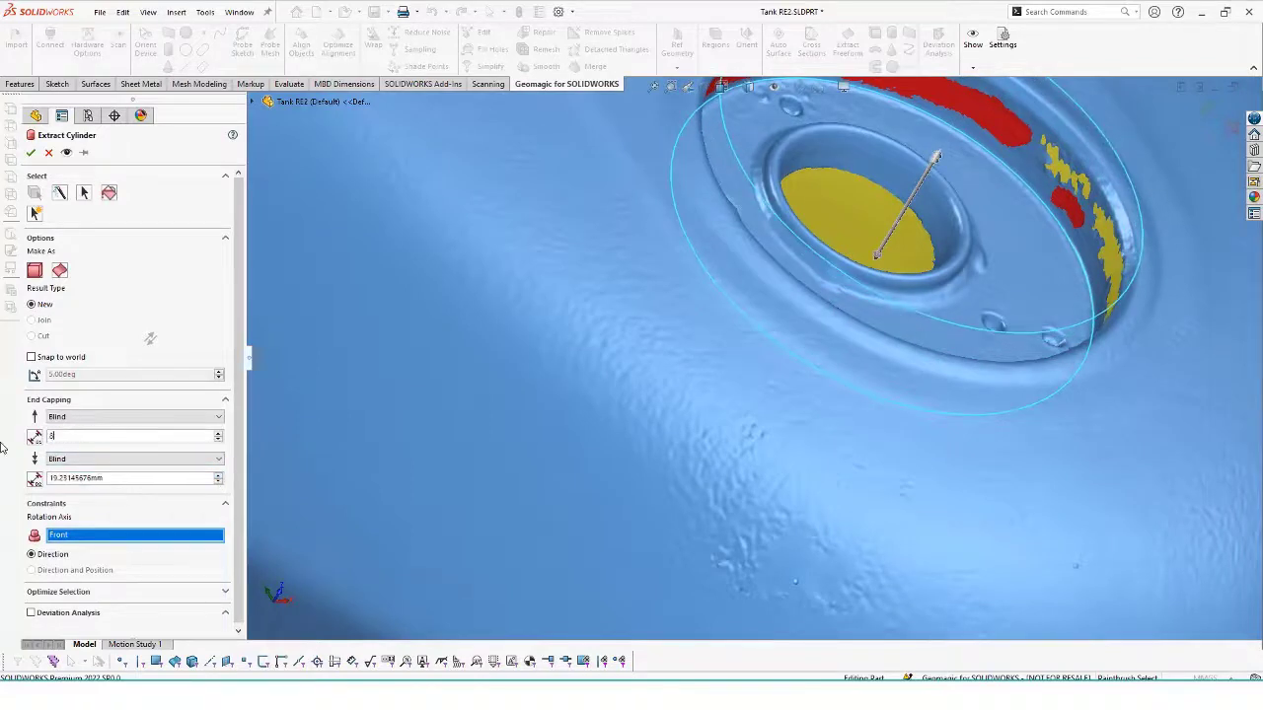
type("8.2")
key("Return")
left_click(29, 153)
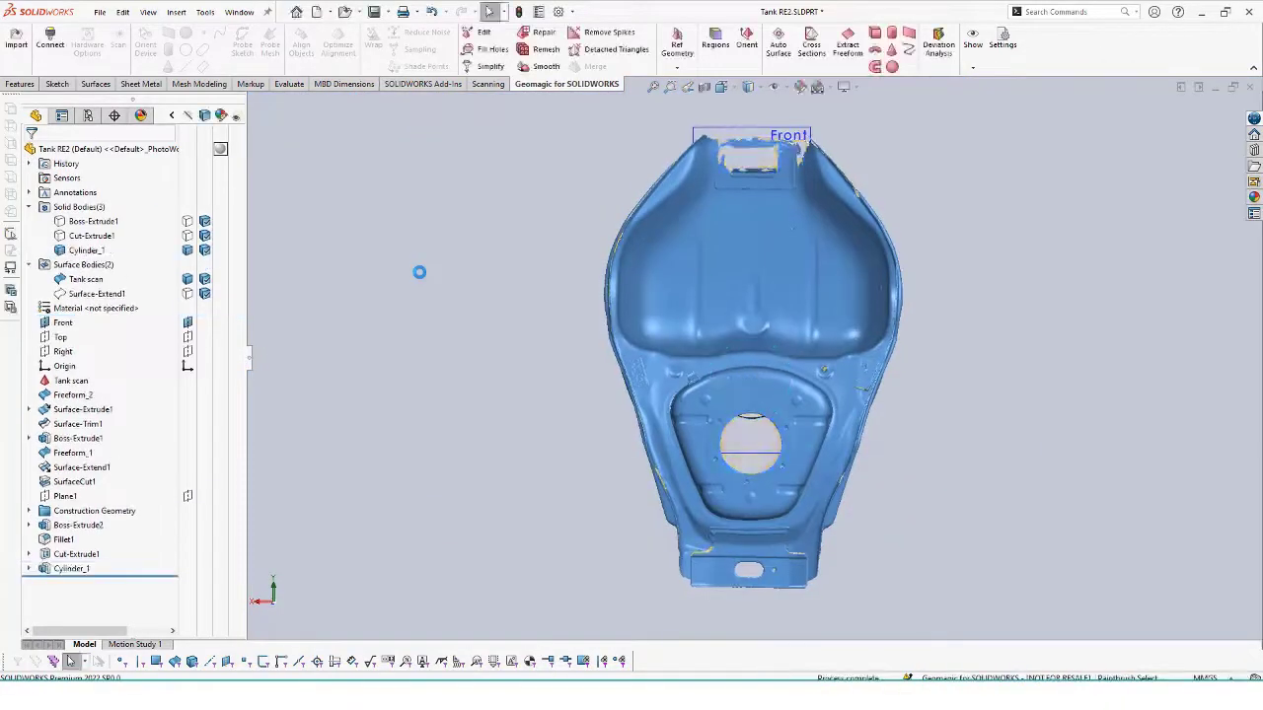
- Combine the bodies by subtracting the extracted filler recess cylinder from the main tank body Cut-Extrude1
middle_click_drag(590, 443, 854, 367)
scroll(806, 276, "down", 3)
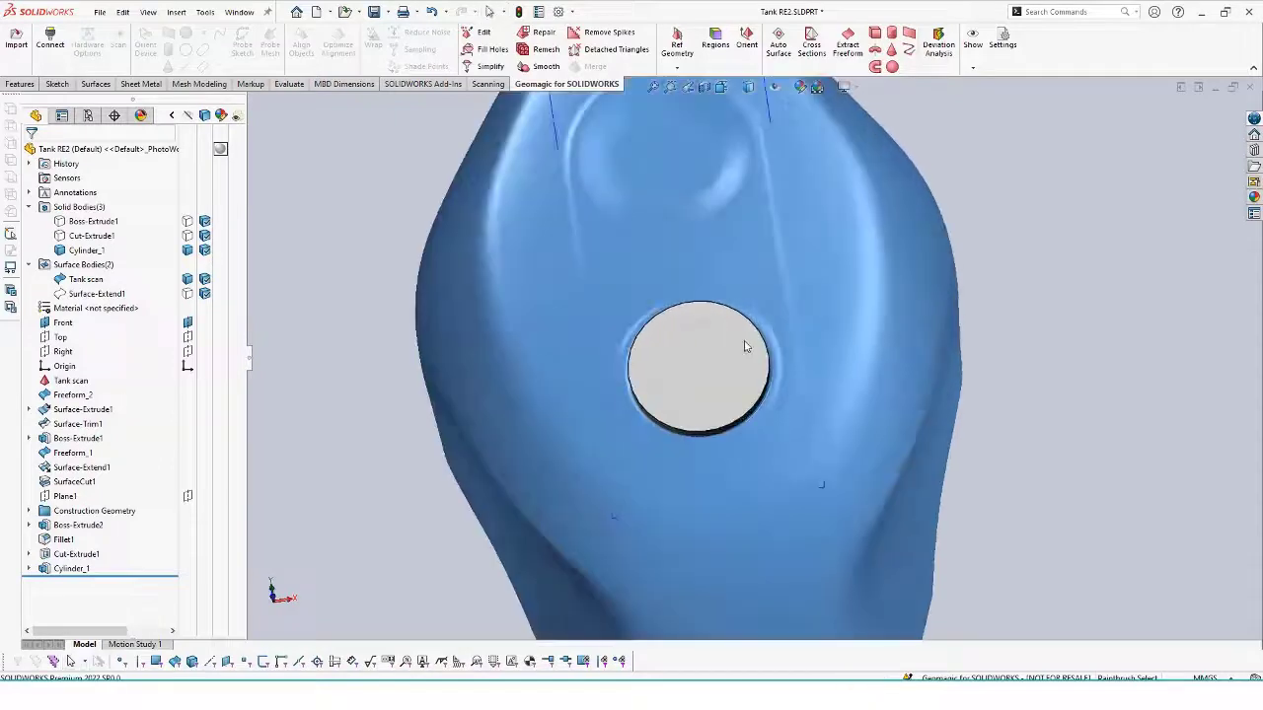
middle_click_drag(423, 509, 443, 485)
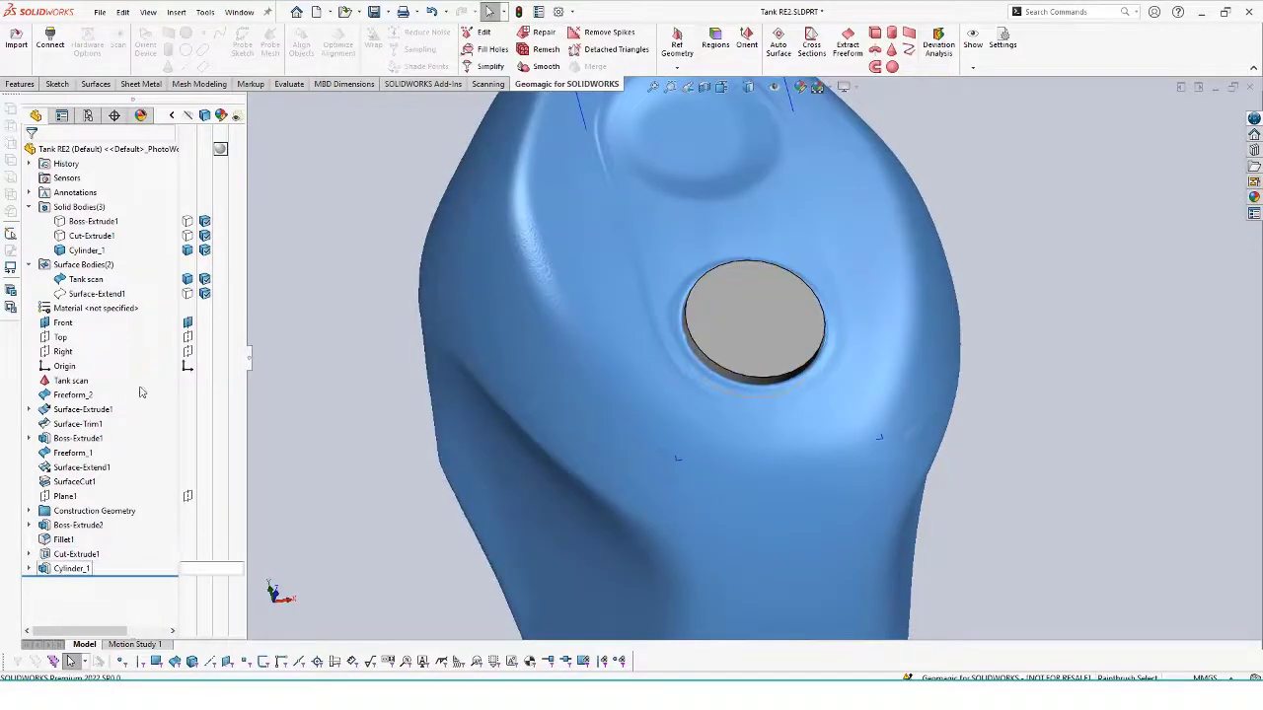
left_click(195, 252)
left_click(20, 83)
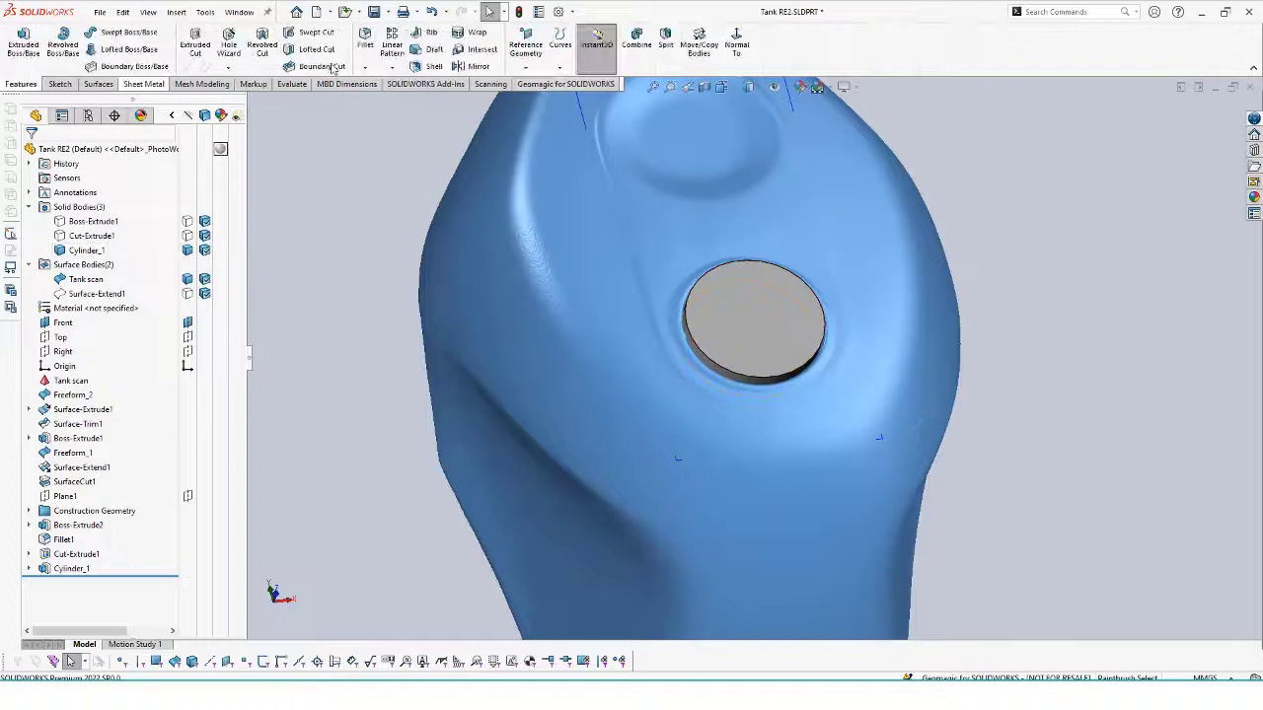
left_click(636, 44)
left_click(70, 204)
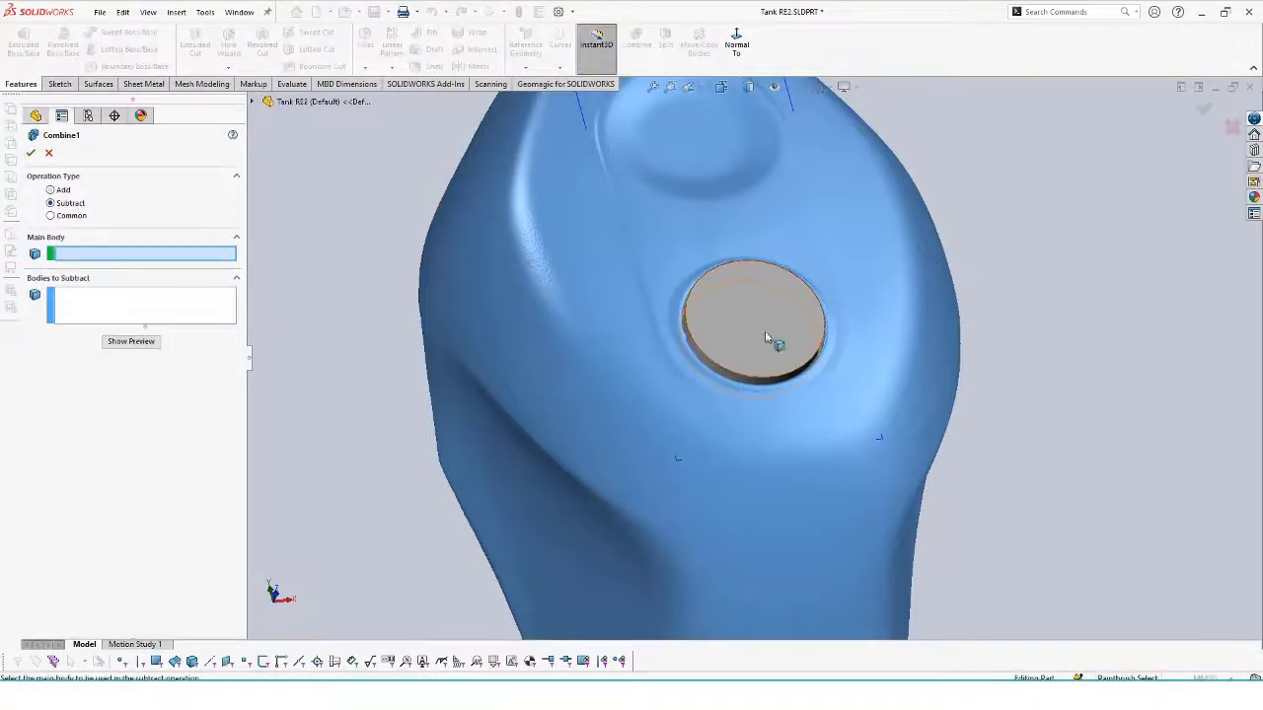
left_click(252, 102)
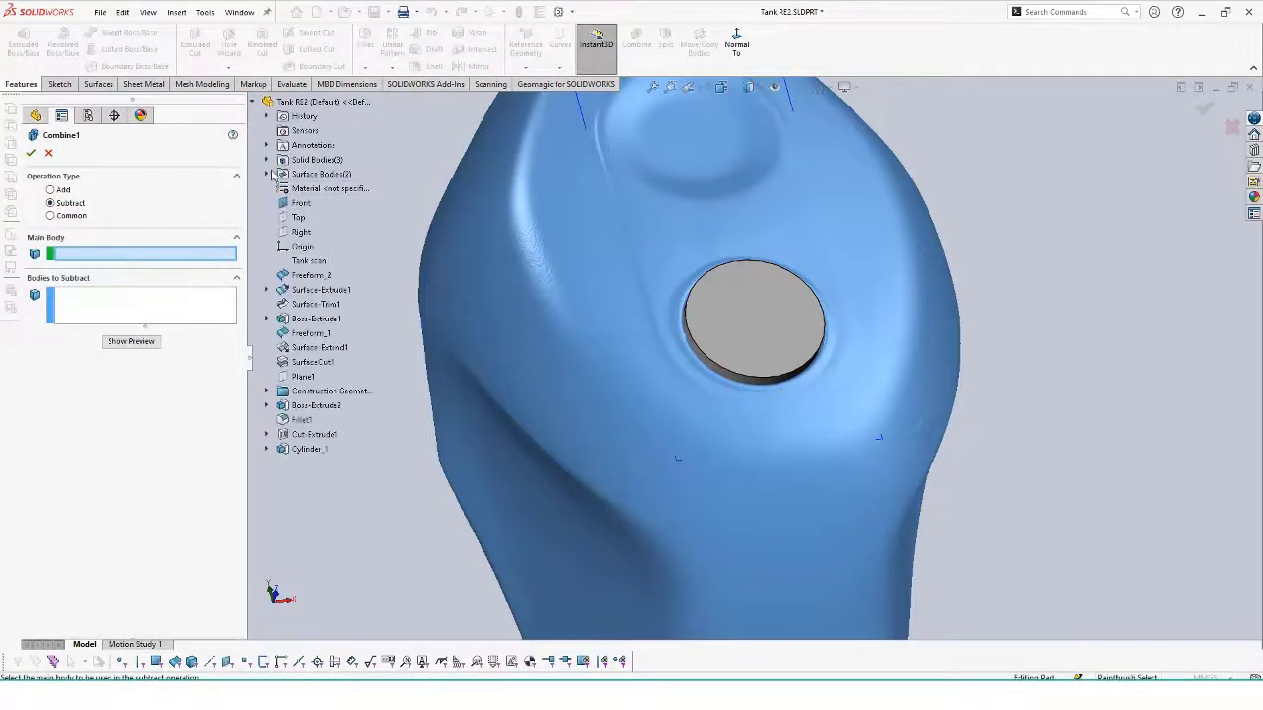
left_click(266, 174)
left_click(266, 160)
left_click(326, 188)
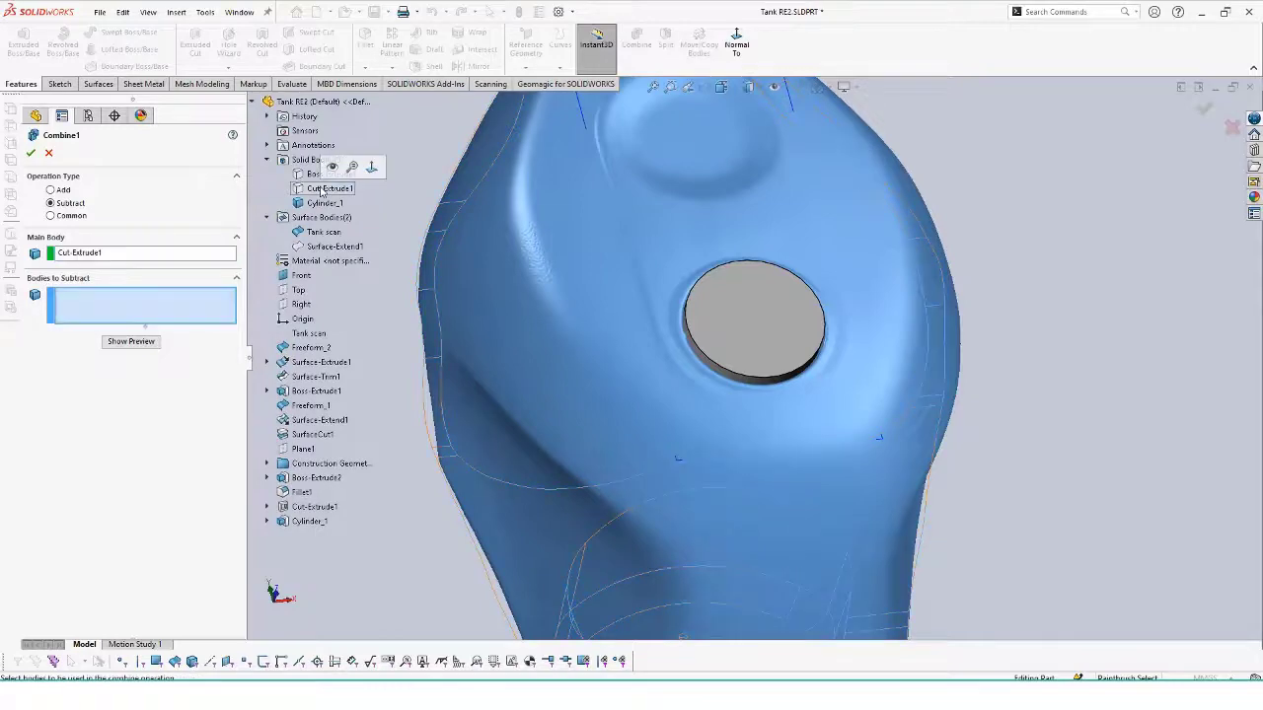
left_click(324, 203)
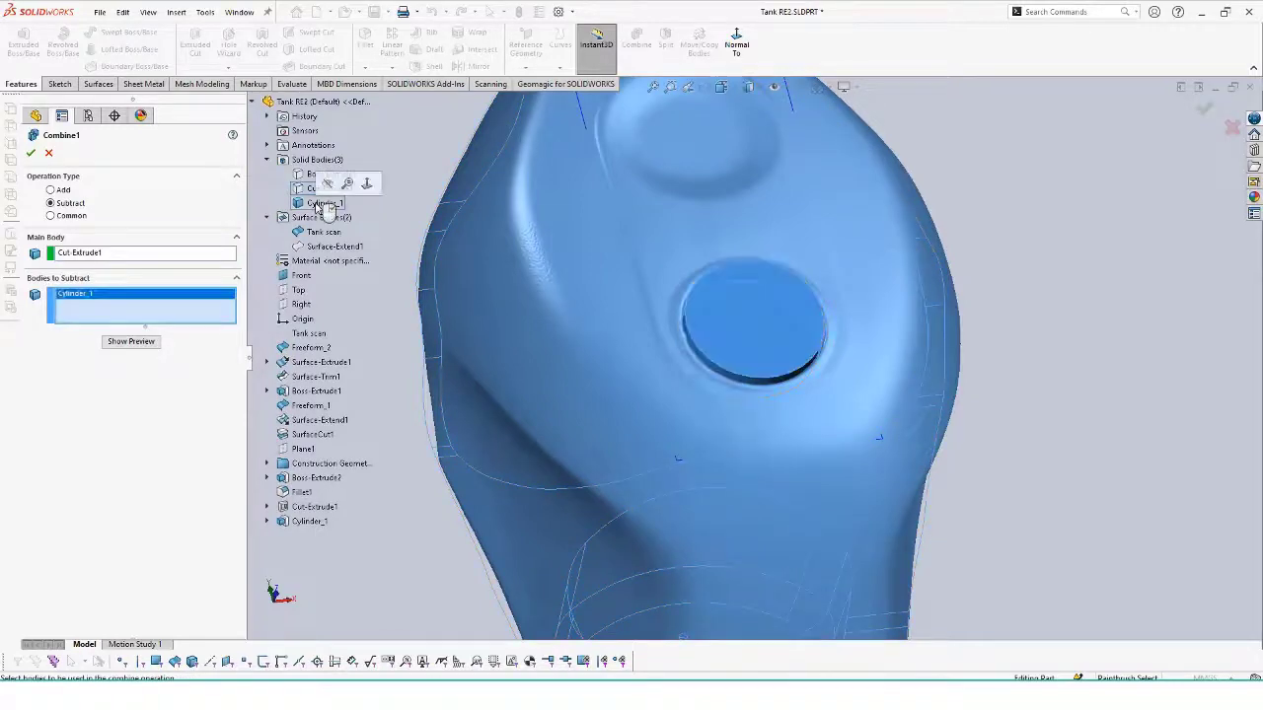
left_click(31, 153)
- Cut the inner filler hole with a cylinder extracted from its brushed scan wall, constraining the axis direction to the recess floor face
scroll(1031, 154, "down", 2)
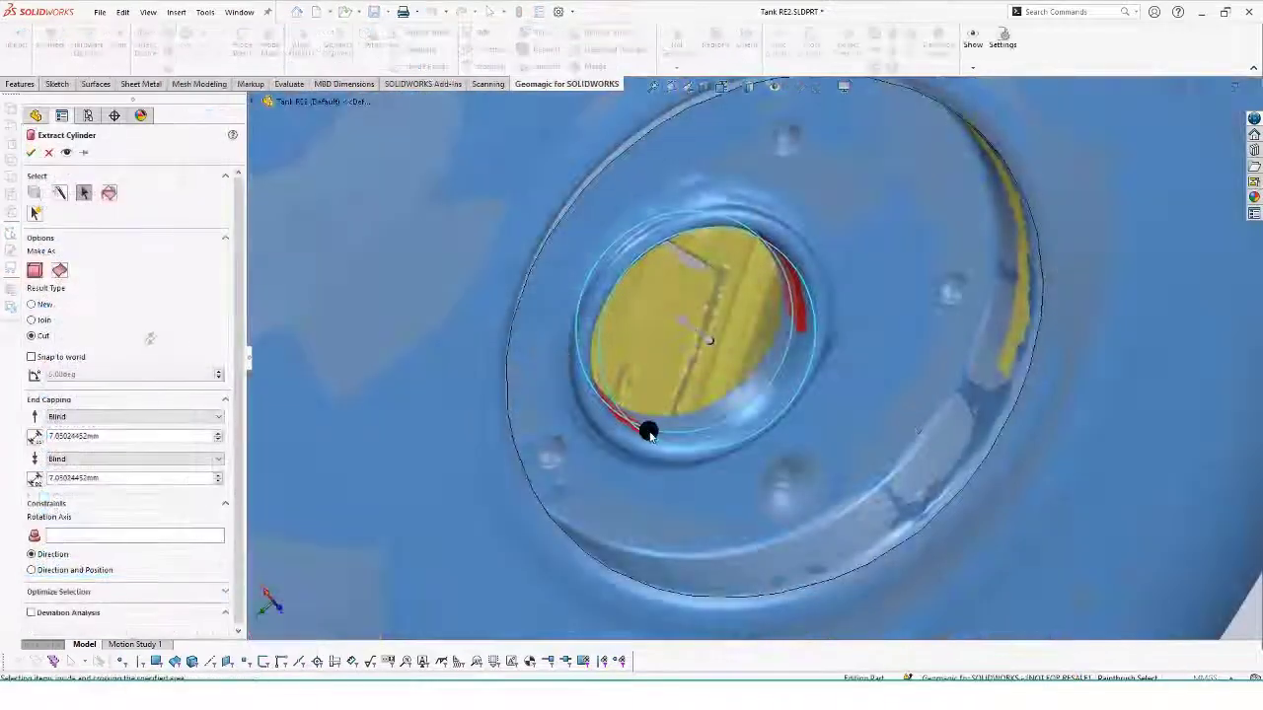
left_click_drag(648, 431, 679, 428)
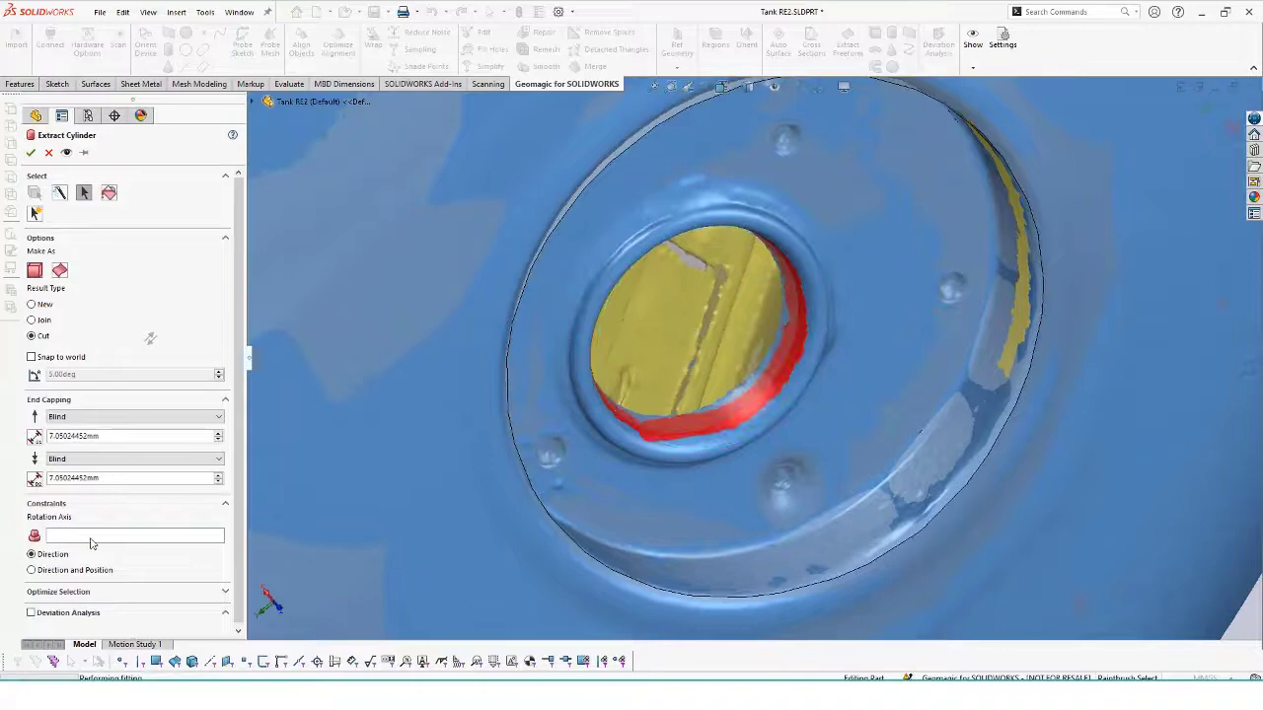
left_click(746, 152)
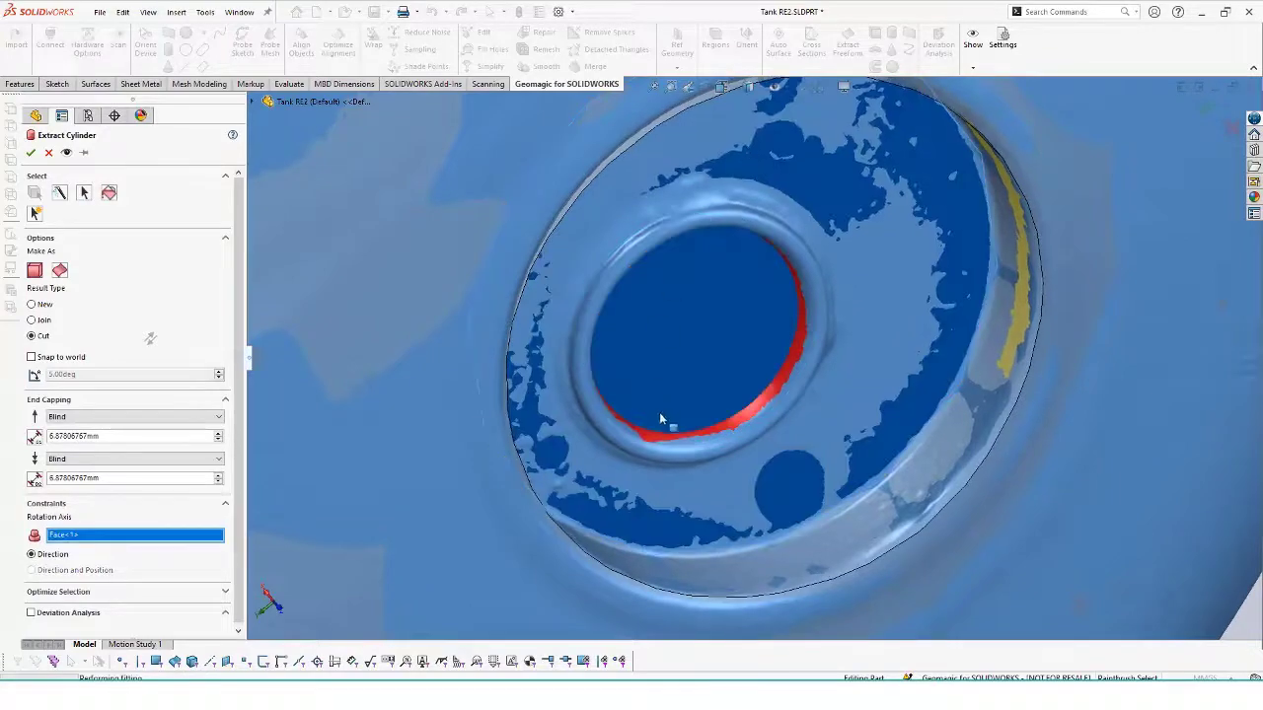
middle_click_drag(660, 418, 627, 163)
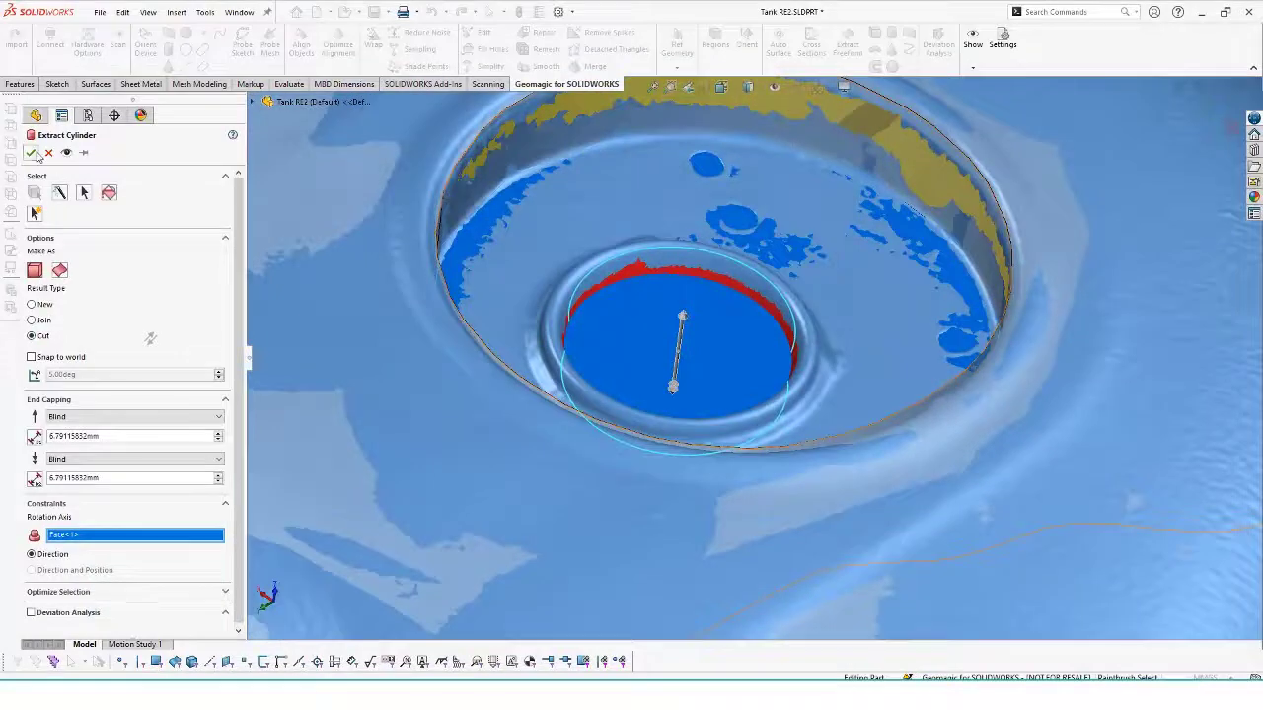
left_click(32, 152)
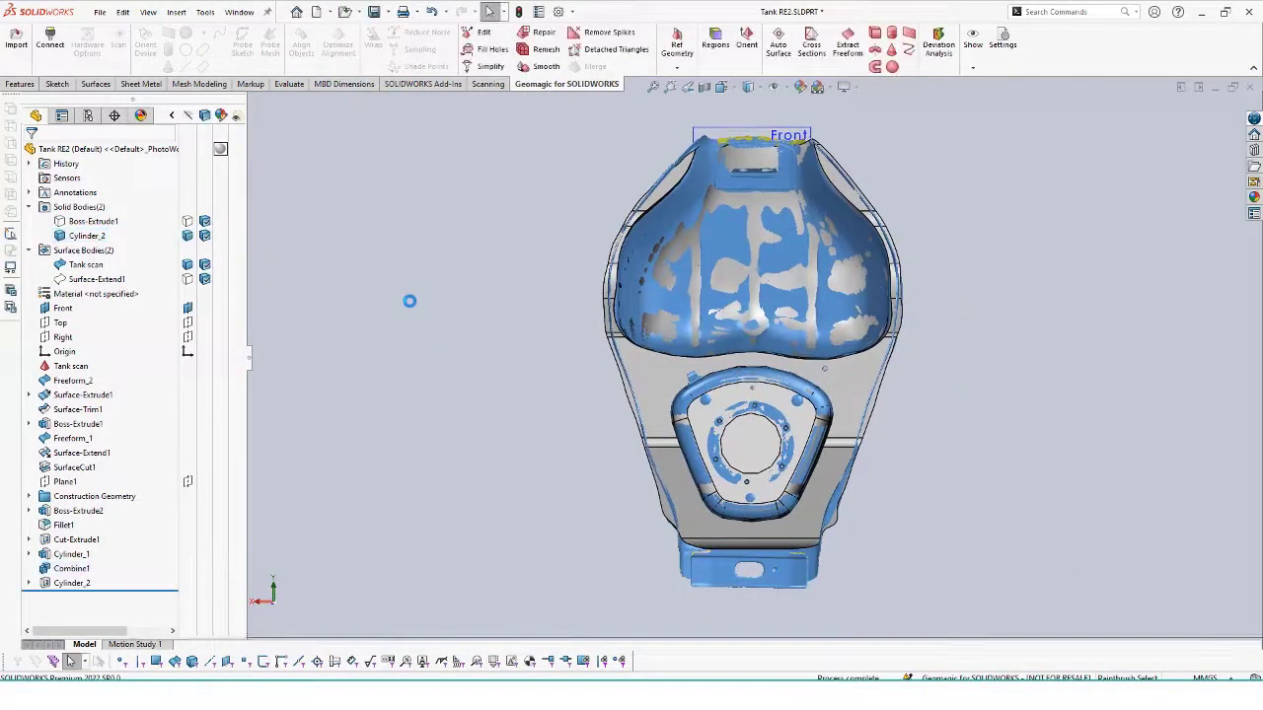
- Cut the five small hole contours 3 mm deep into the filler recess floor, limiting the feature scope to body Boss-Extrude4
middle_click_drag(453, 387, 755, 306)
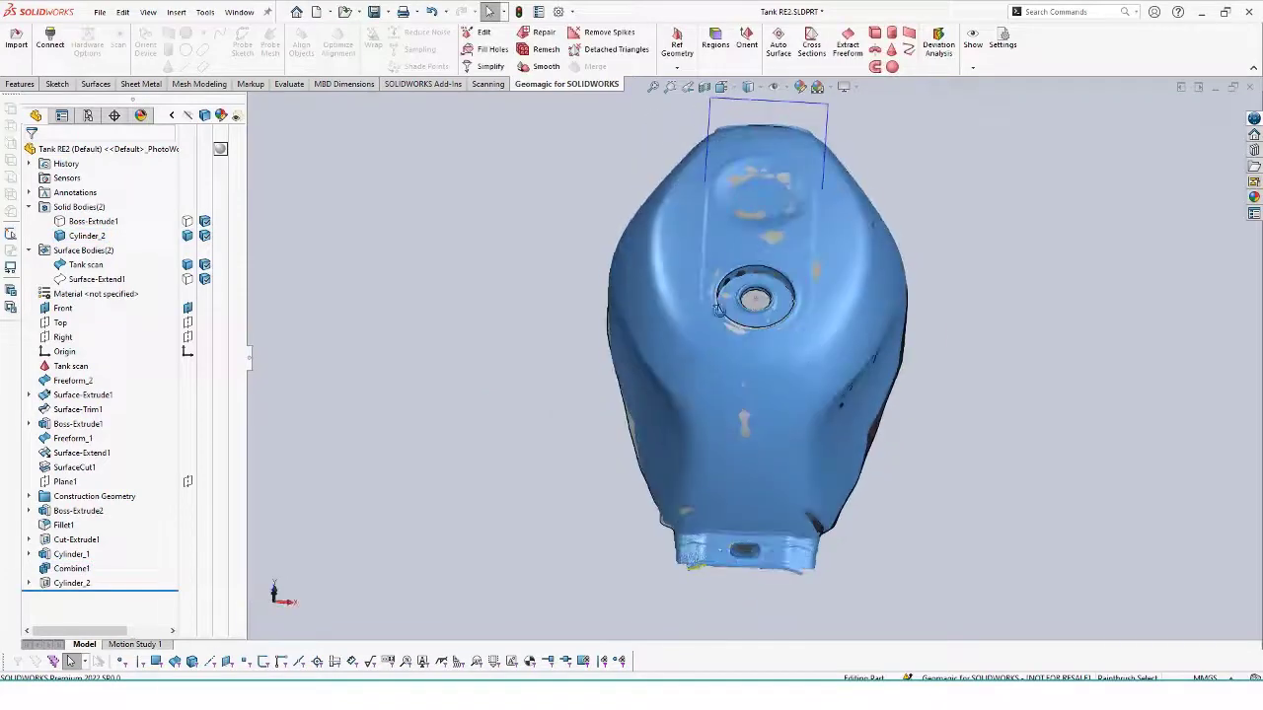
scroll(742, 292, "down", 8)
scroll(721, 279, "down", 1)
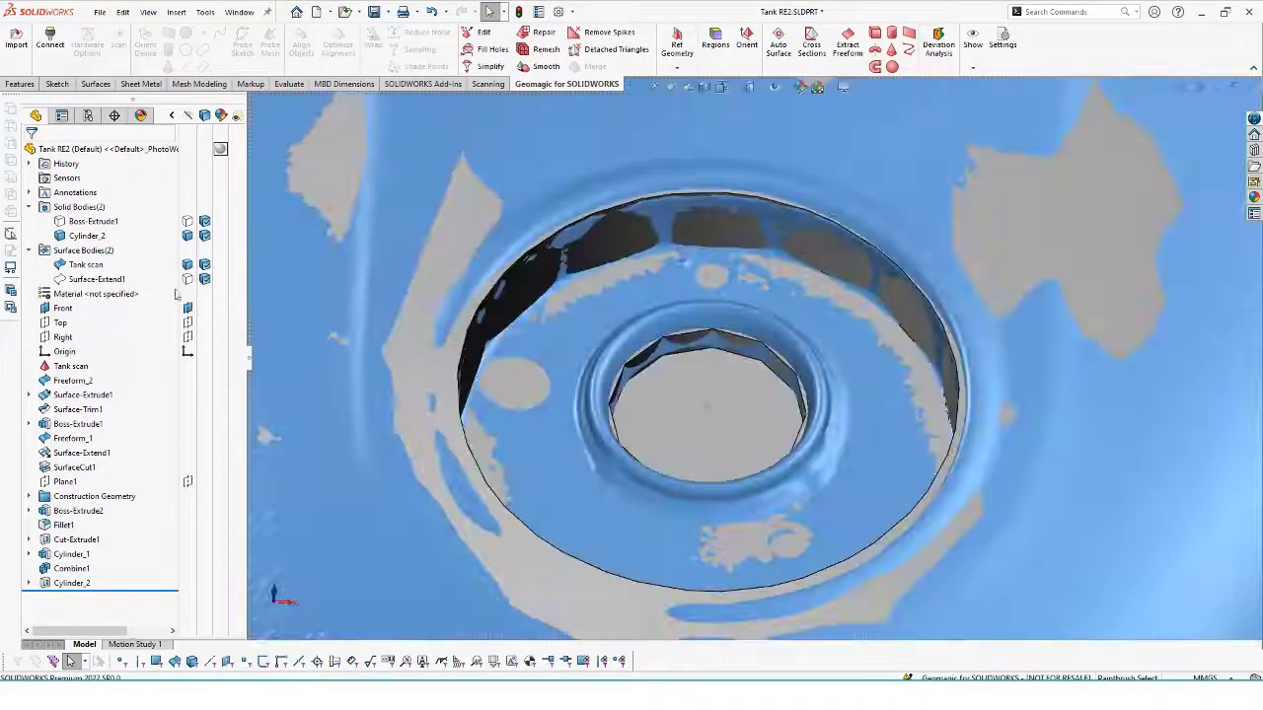
left_click(509, 382)
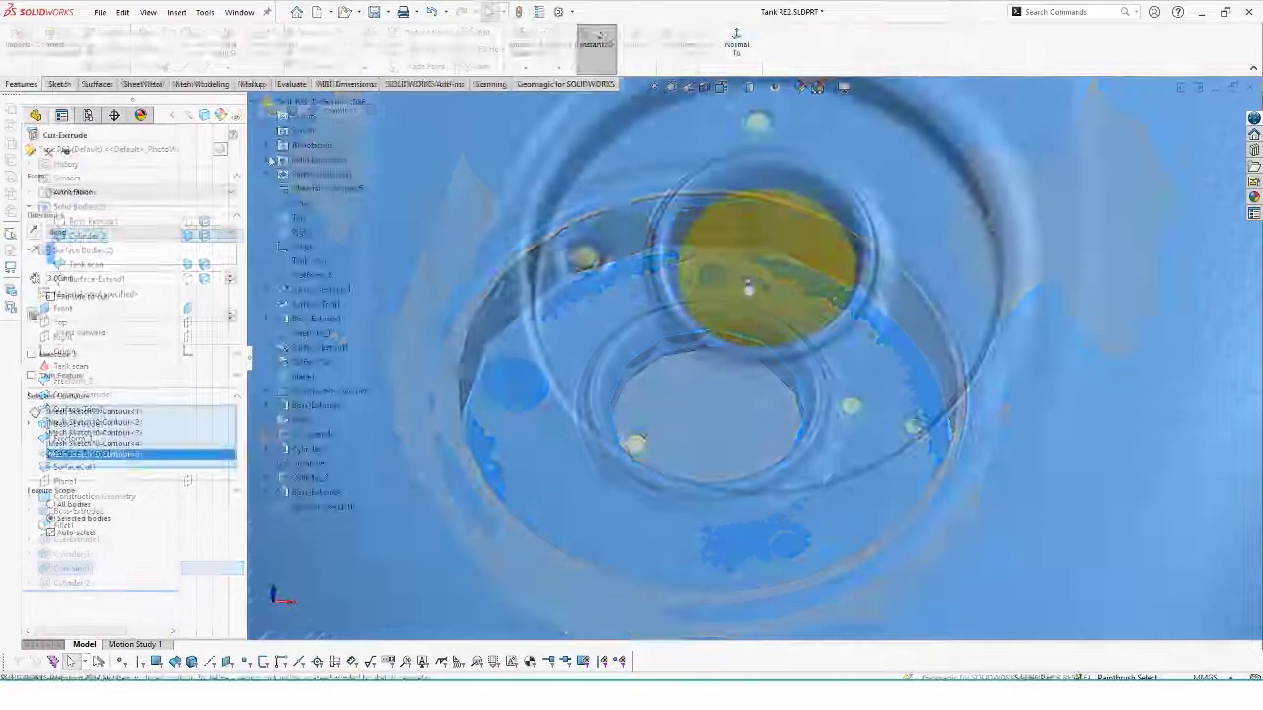
left_click(52, 533)
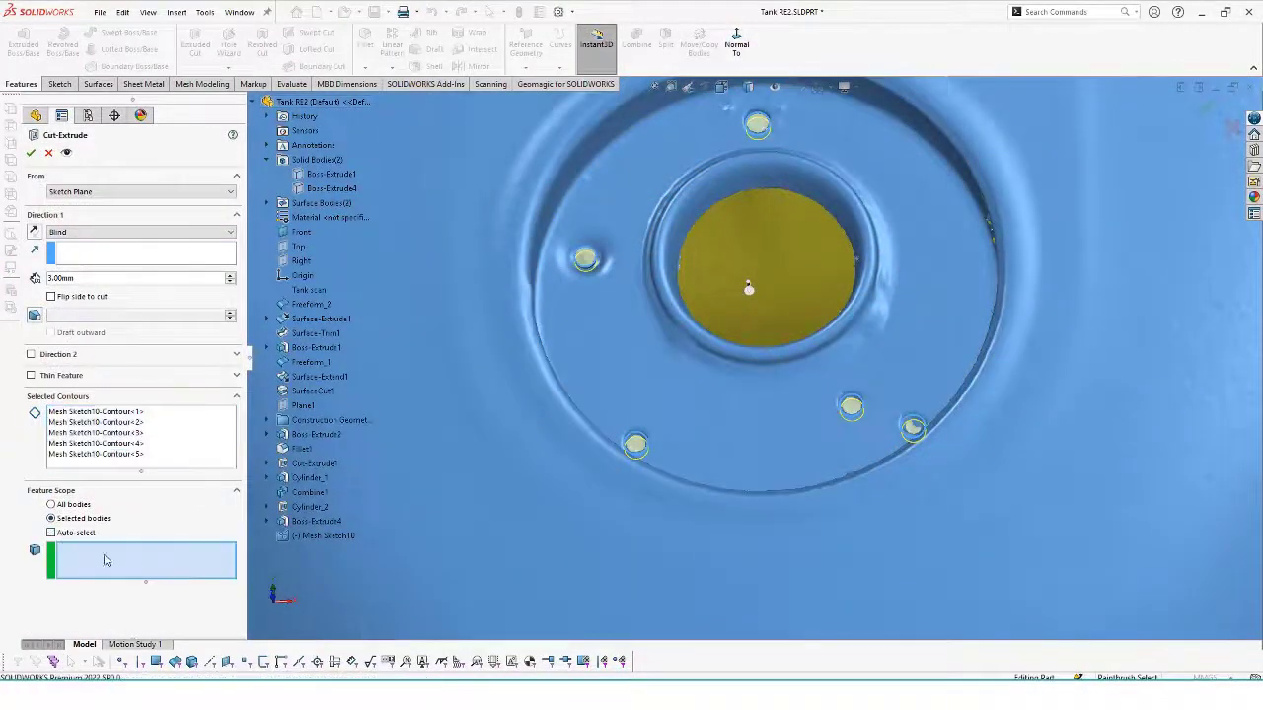
left_click(332, 188)
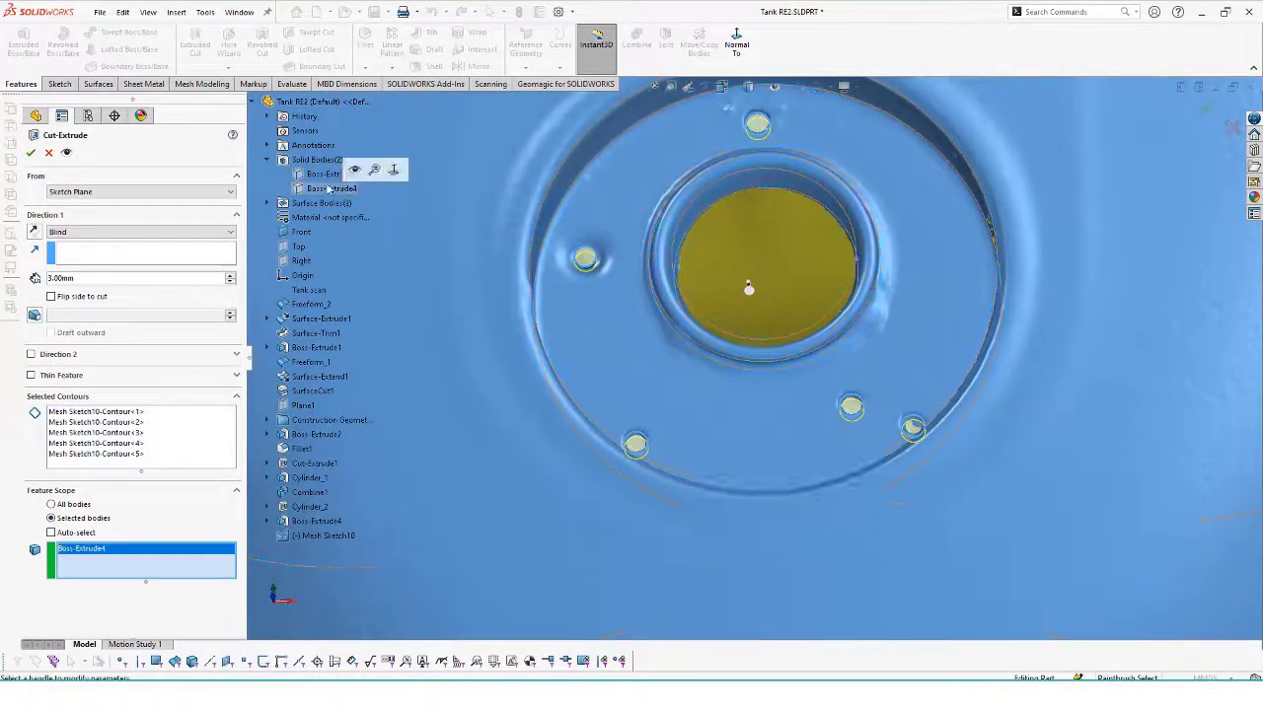
left_click(31, 153)
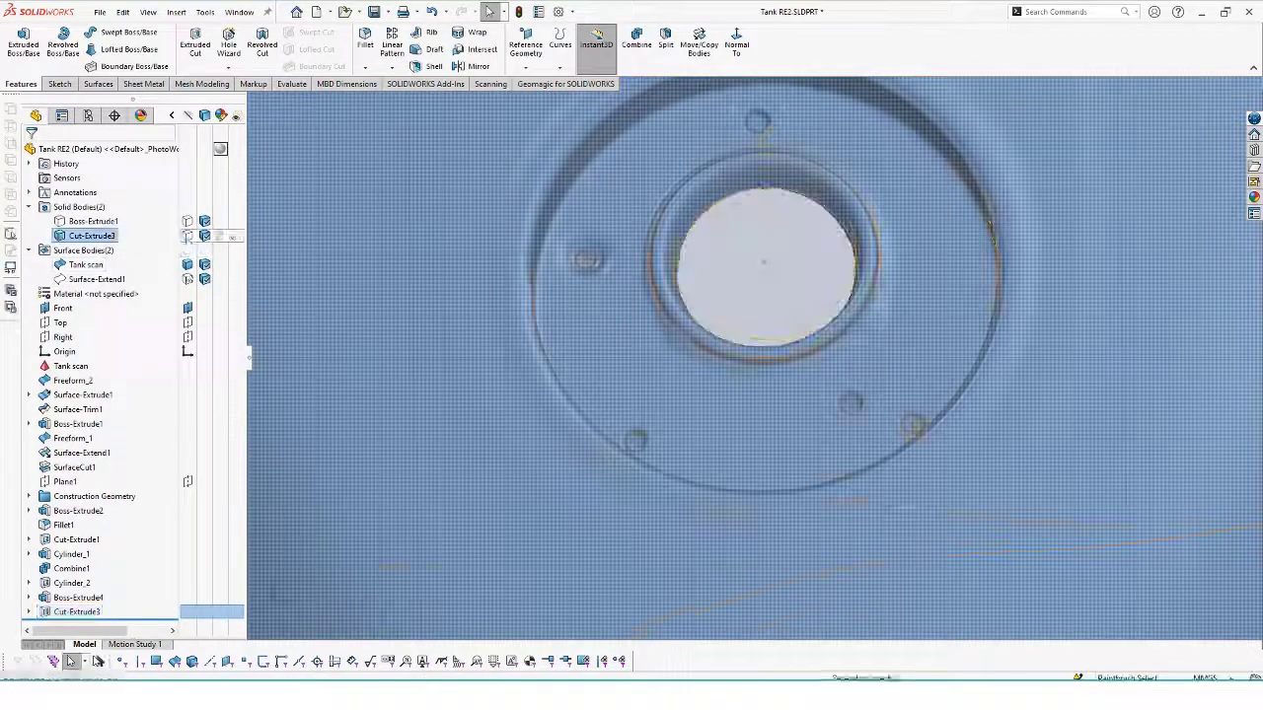
- Show the solid tank body and hide the tank scan surface body
left_click(188, 236)
left_click(188, 264)
scroll(507, 305, "up", 2)
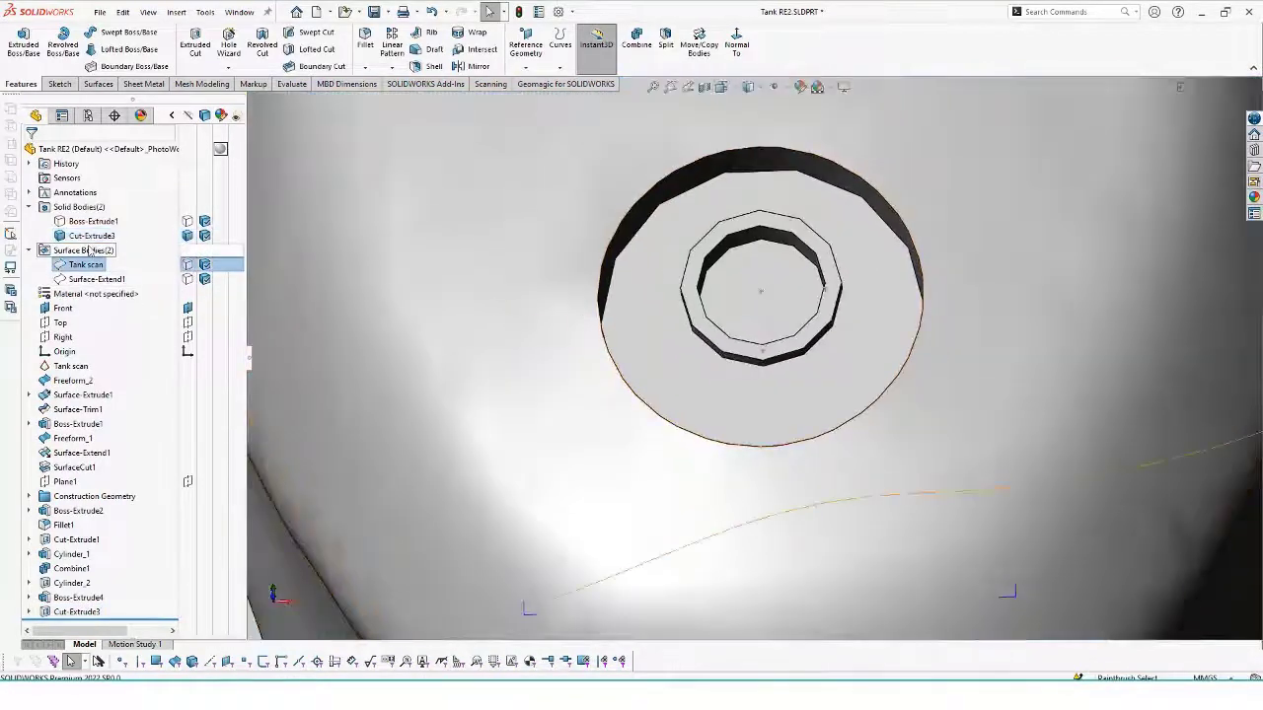
- Edit the small-hole cut in the filler recess to add a second blind direction of 3 mm
left_click(74, 612)
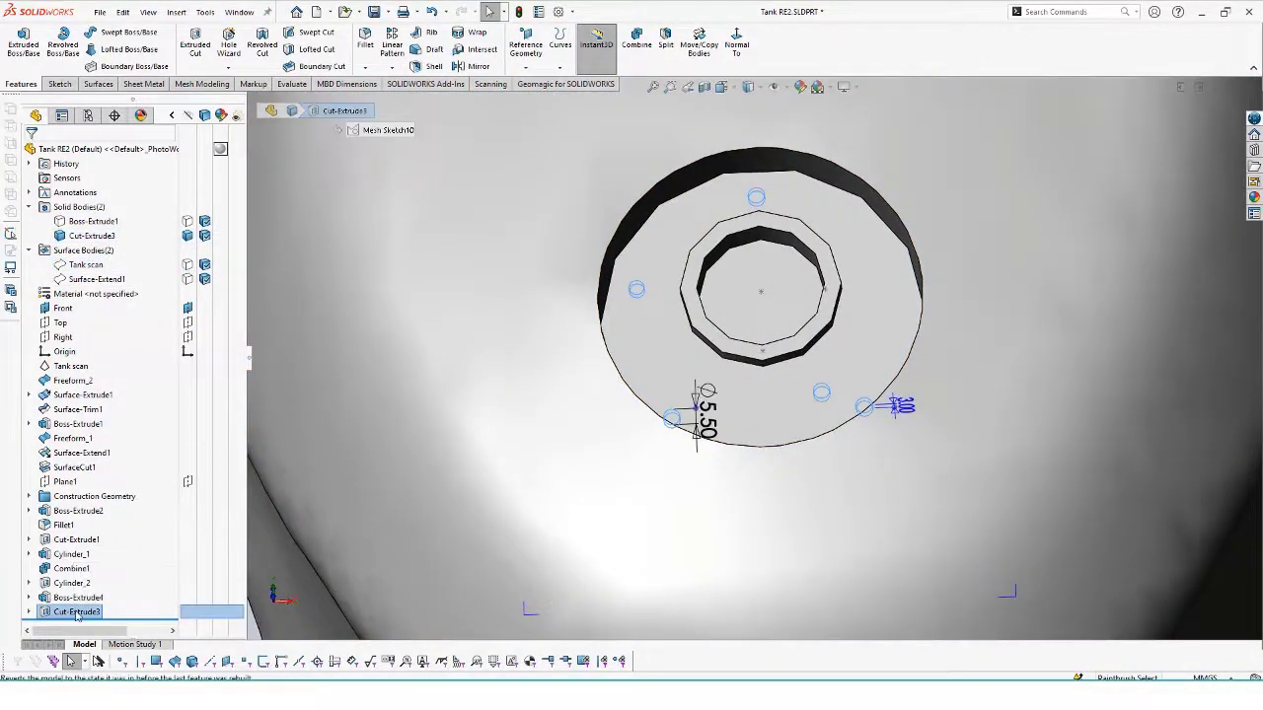
right_click(74, 612)
left_click(91, 401)
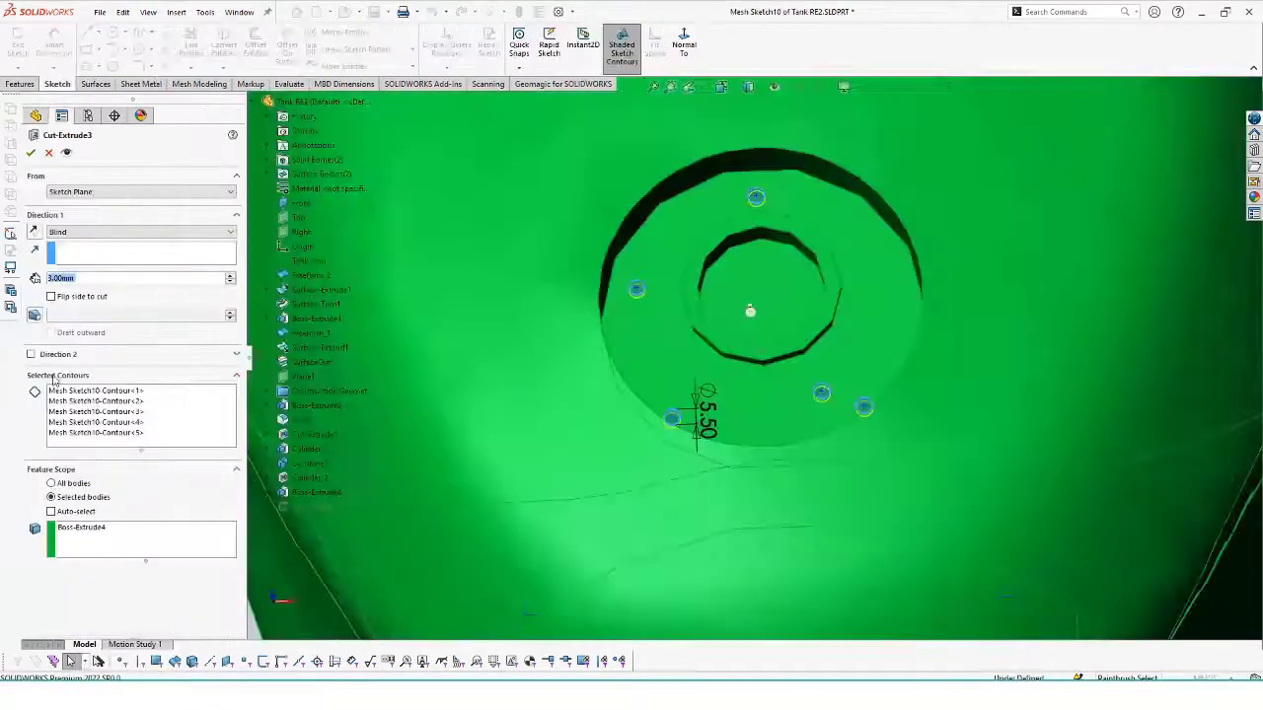
left_click(30, 354)
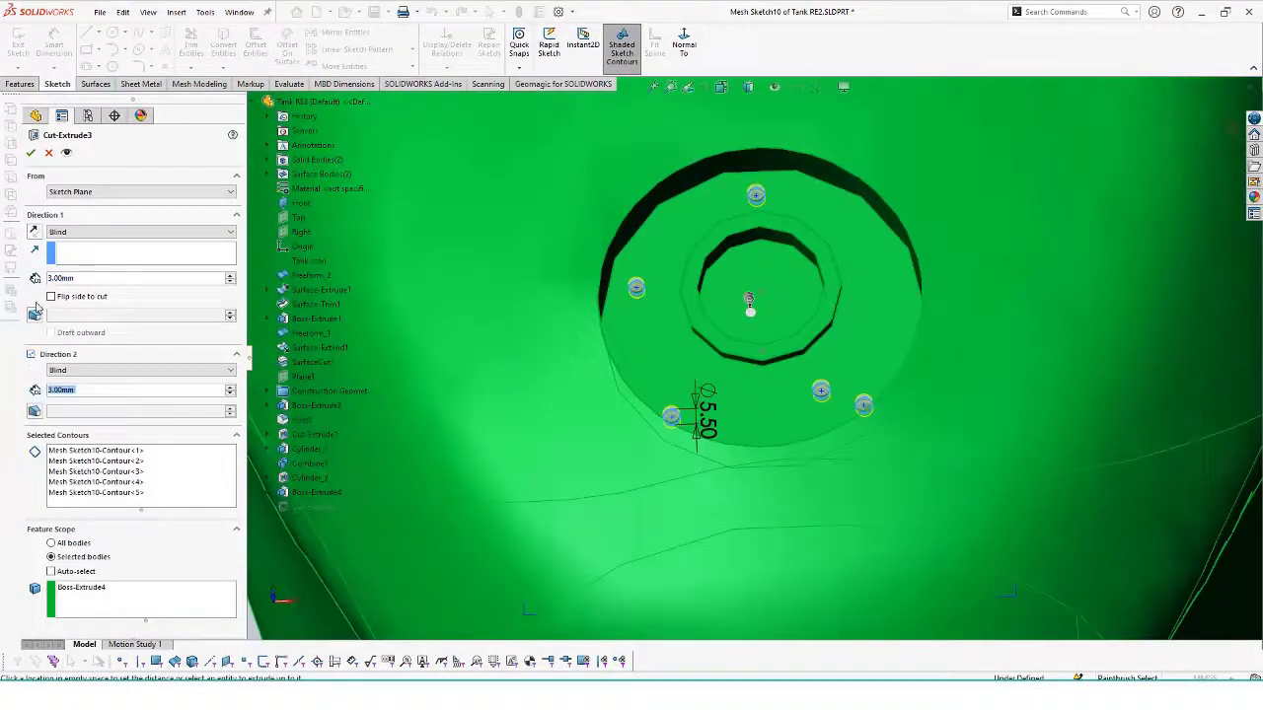
left_click(30, 154)
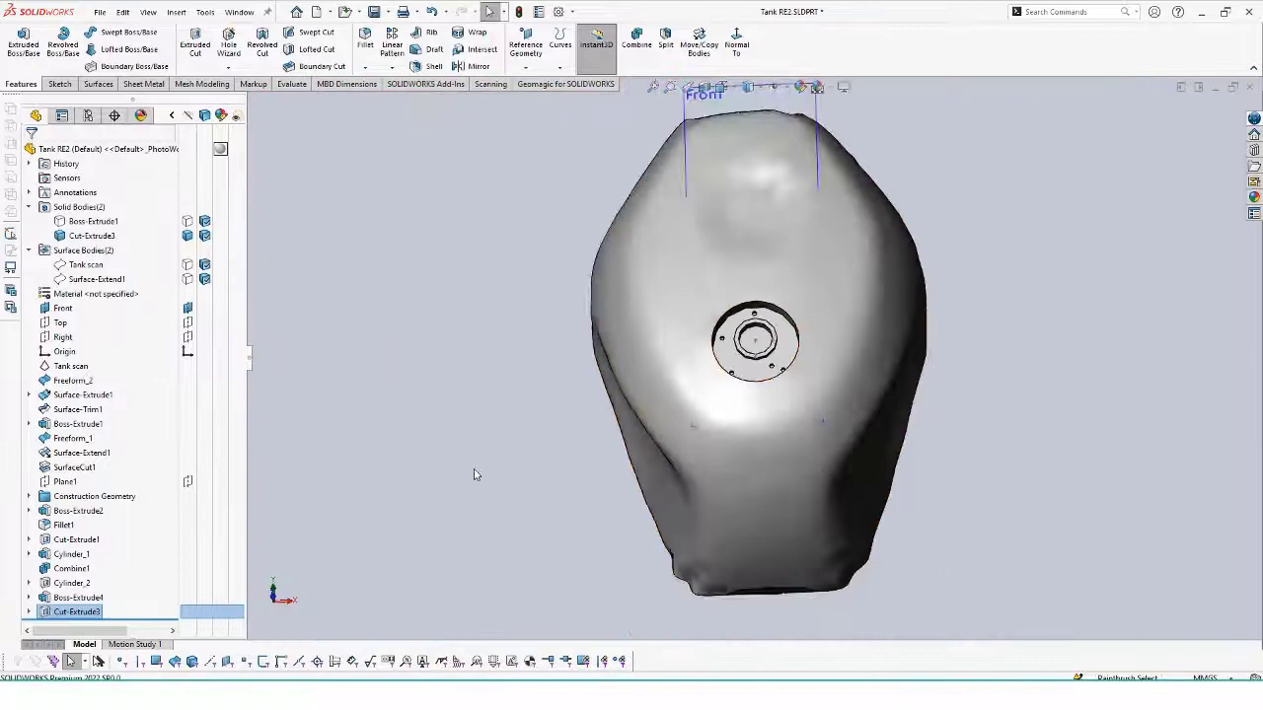
- Set up a 2 mm fillet on the underside housing, picking two small hole edges and the flat face around the large hole
middle_click_drag(473, 474, 357, 196)
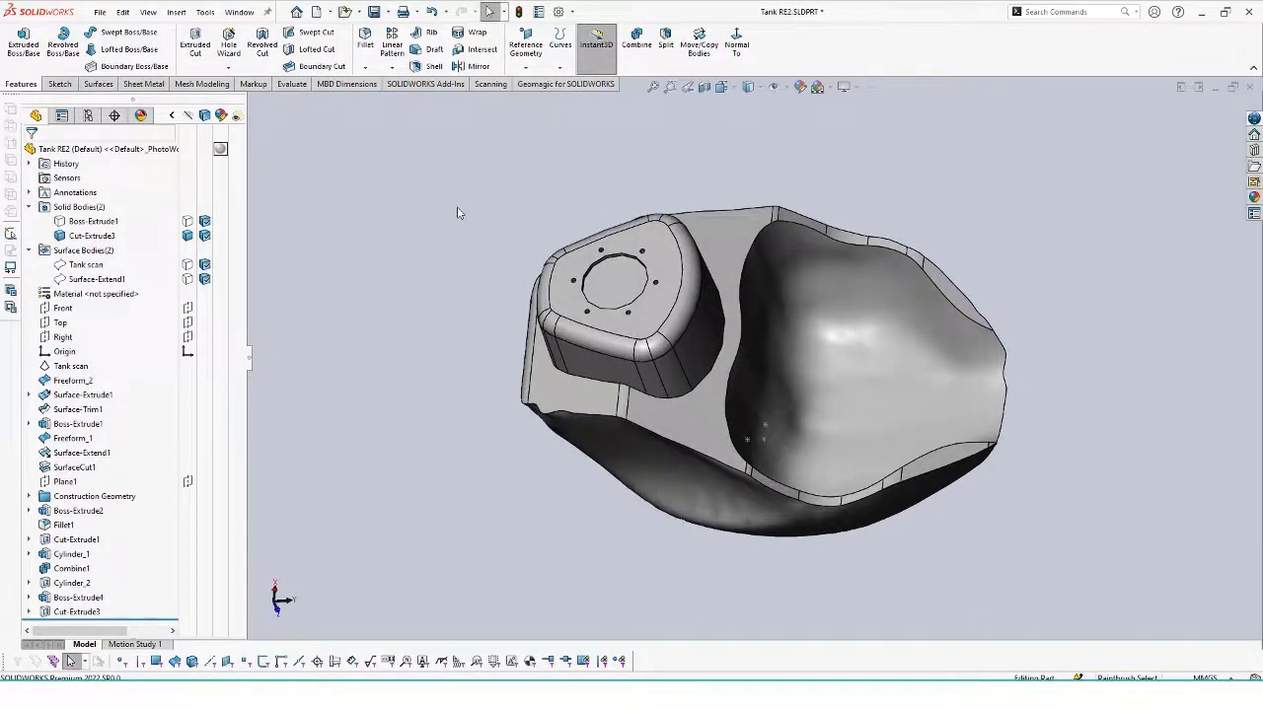
middle_click_drag(525, 486, 732, 493)
left_click(29, 613)
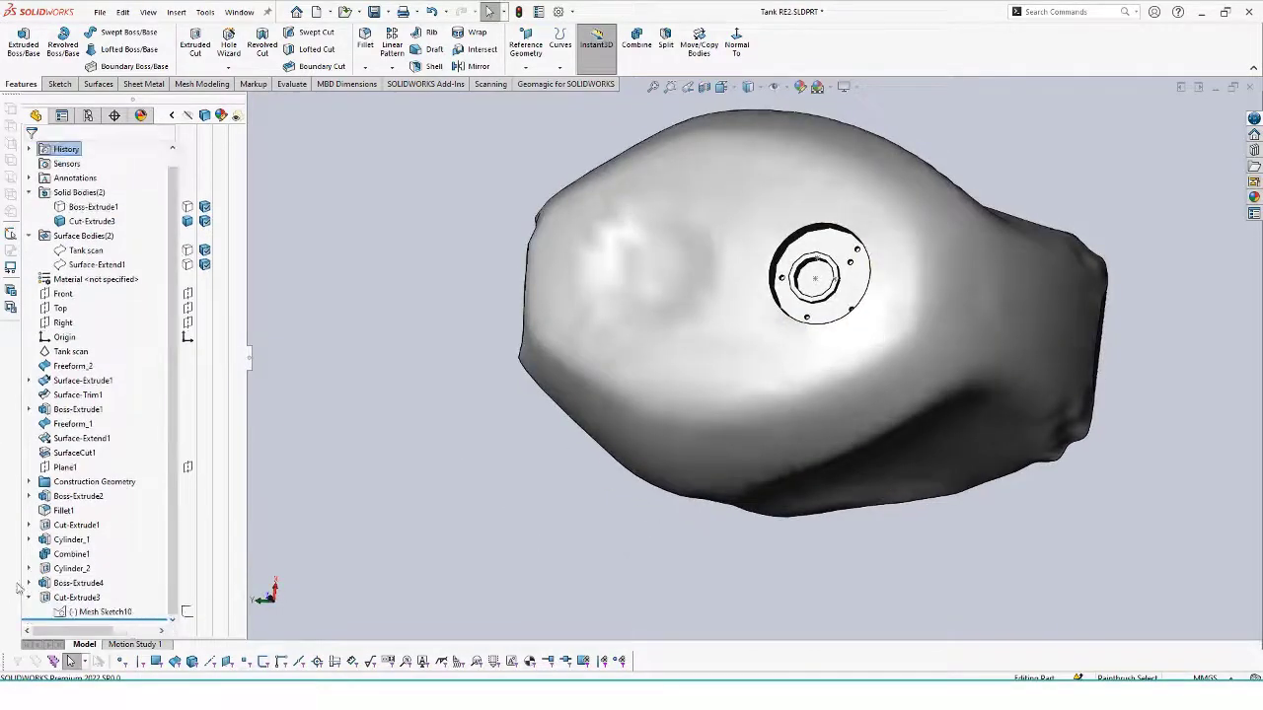
mouse_move(419, 515)
middle_mouse_down()
mouse_move(523, 229)
mouse_move(502, 169)
mouse_move(286, 217)
middle_mouse_up()
scroll(91, 584, "down", 1)
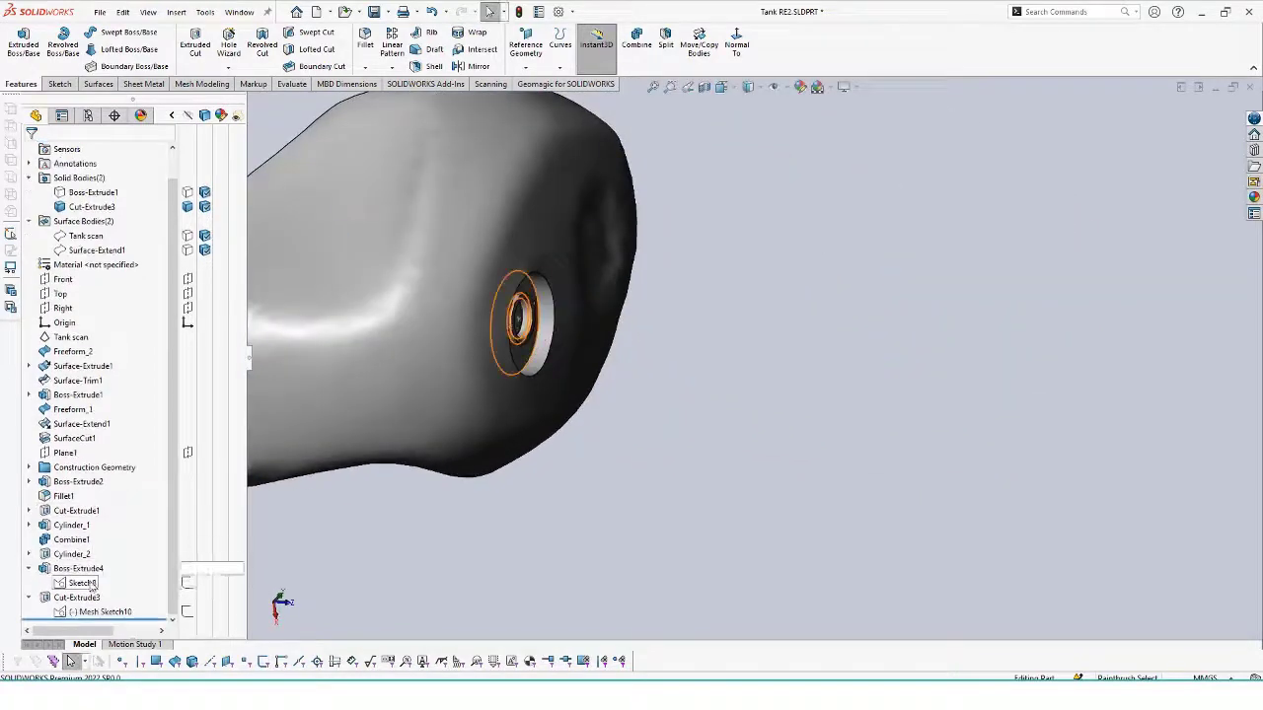
middle_click_drag(599, 531, 802, 304)
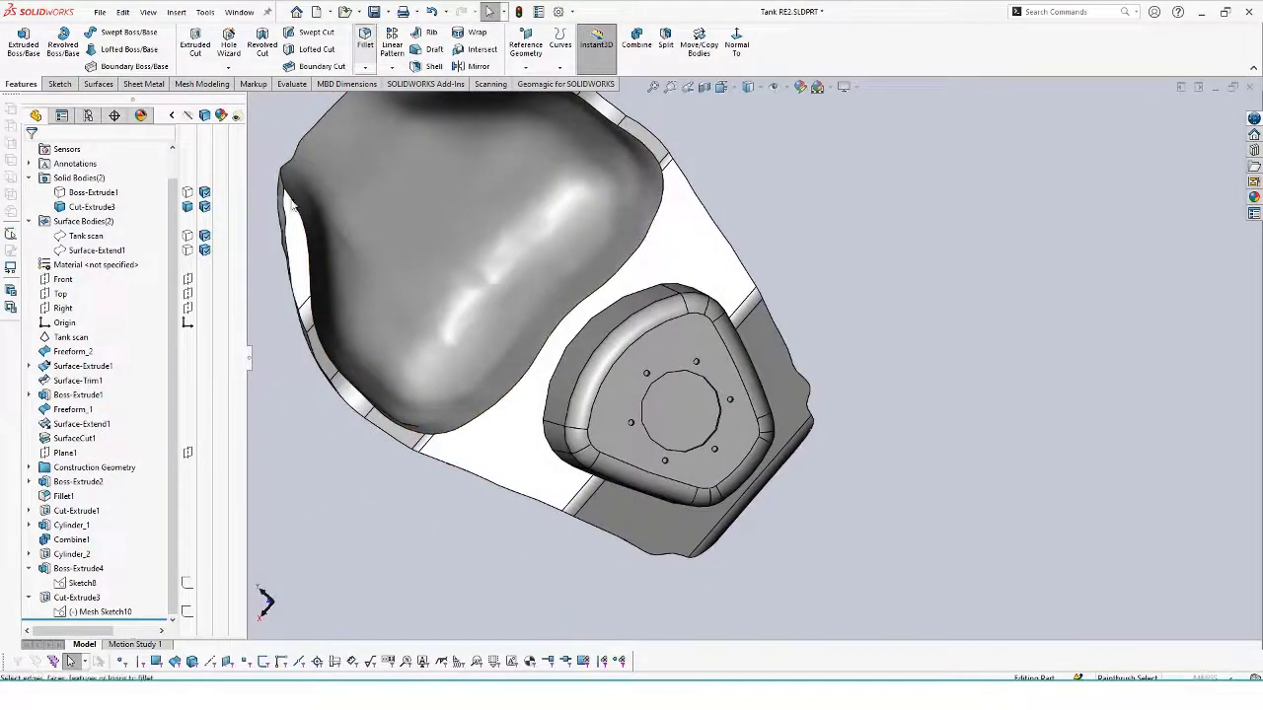
left_click(365, 42)
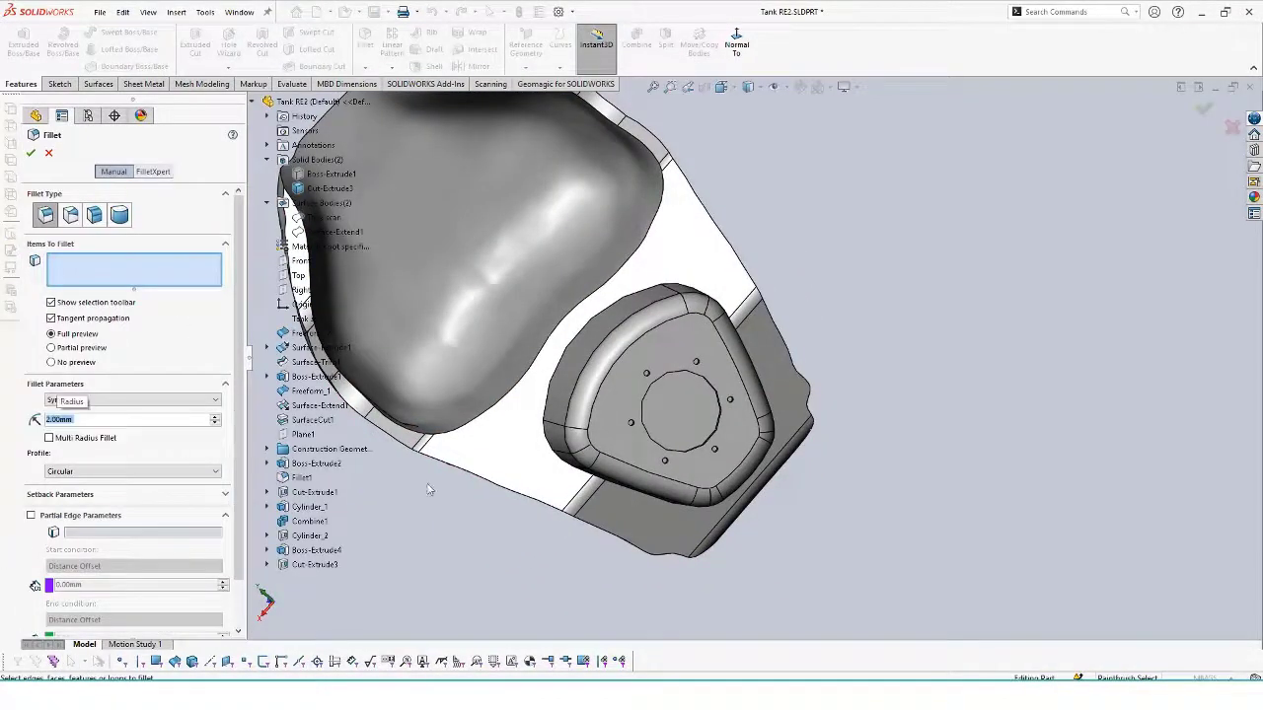
scroll(642, 352, "down", 3)
left_click(621, 316)
scroll(621, 316, "down", 5)
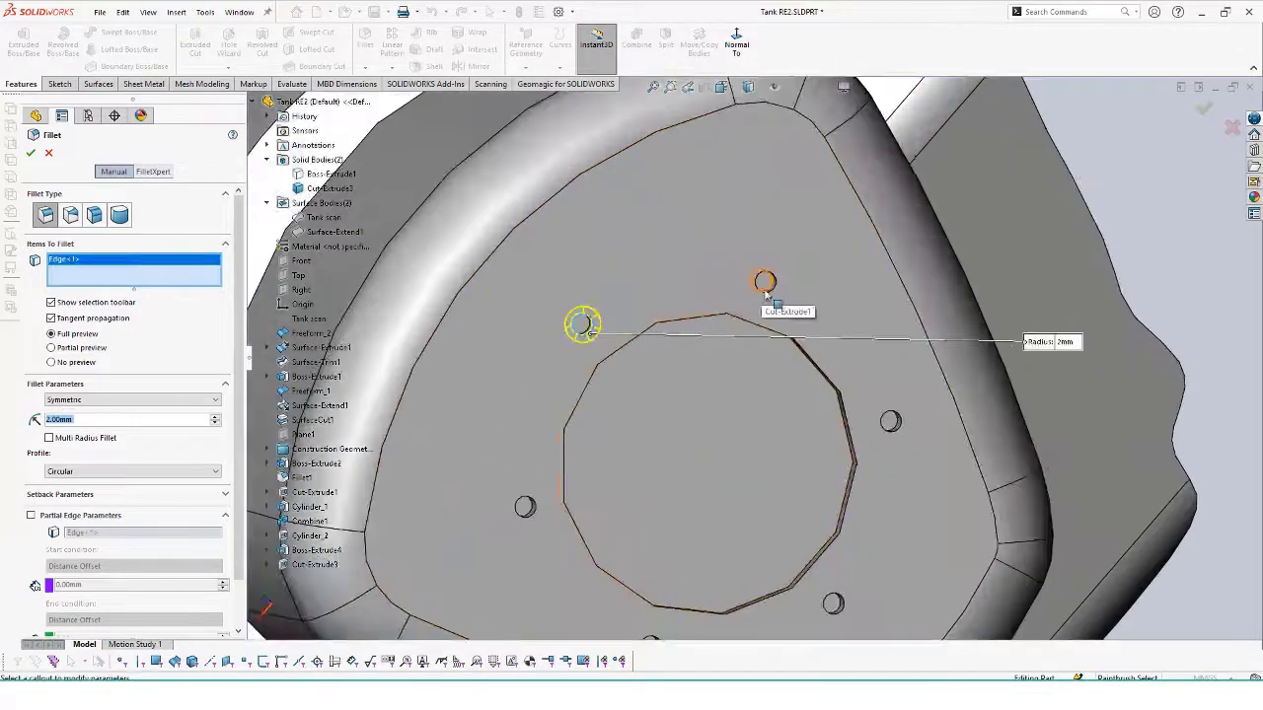
left_click(768, 292)
left_click(677, 267)
- Add the filler recess floor, the inner ring face and the recess's outer rim to the 2 mm fillet and apply it
scroll(615, 288, "up", 5)
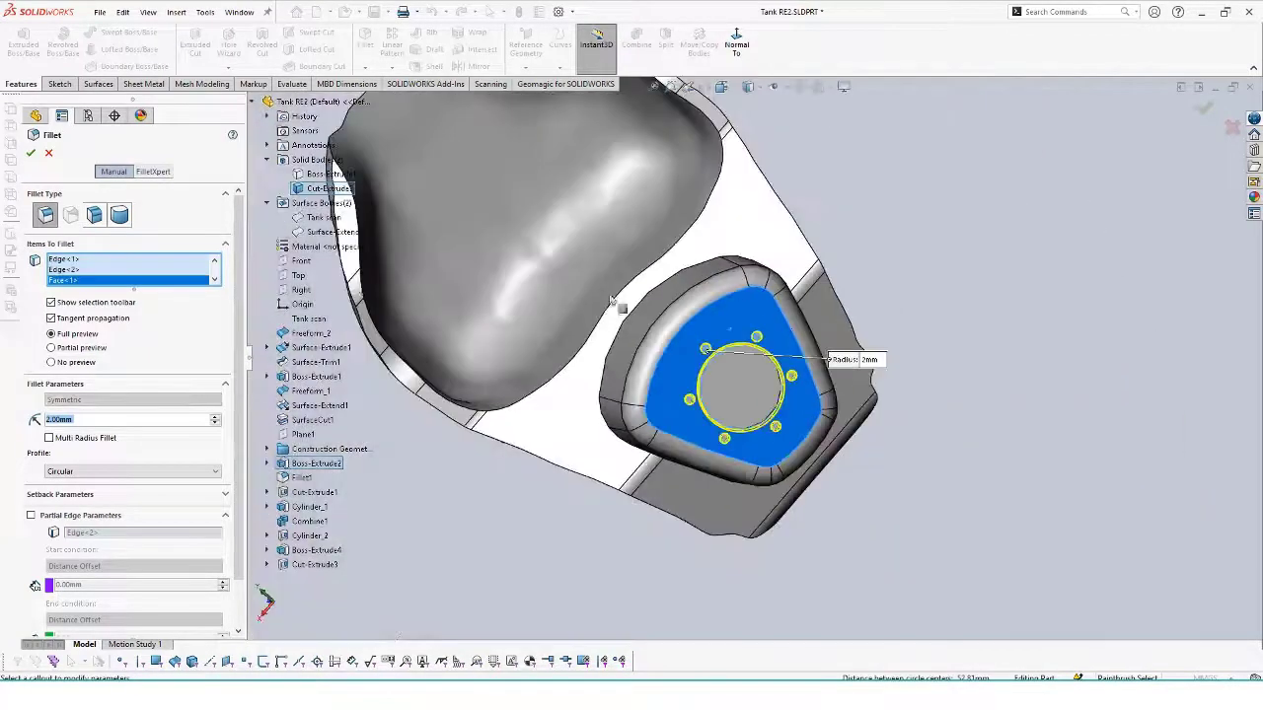
scroll(614, 287, "down", 10)
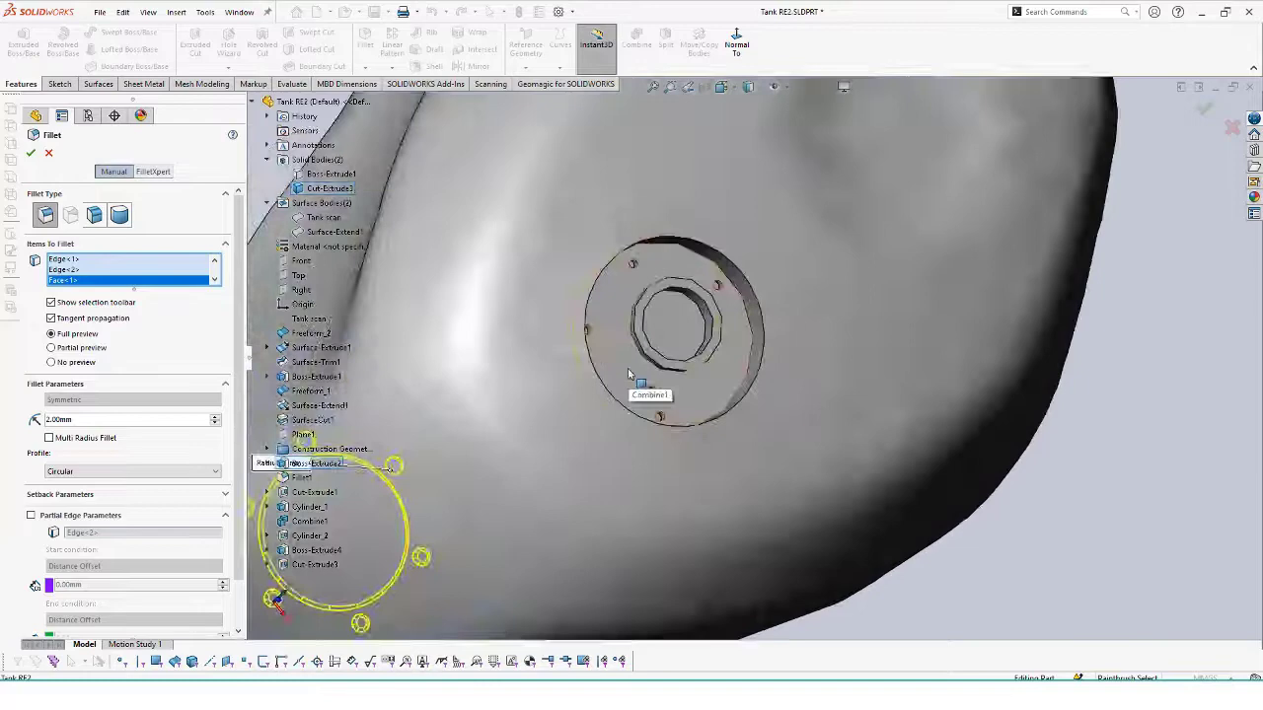
left_click(661, 342)
scroll(647, 329, "down", 1)
left_click(647, 326)
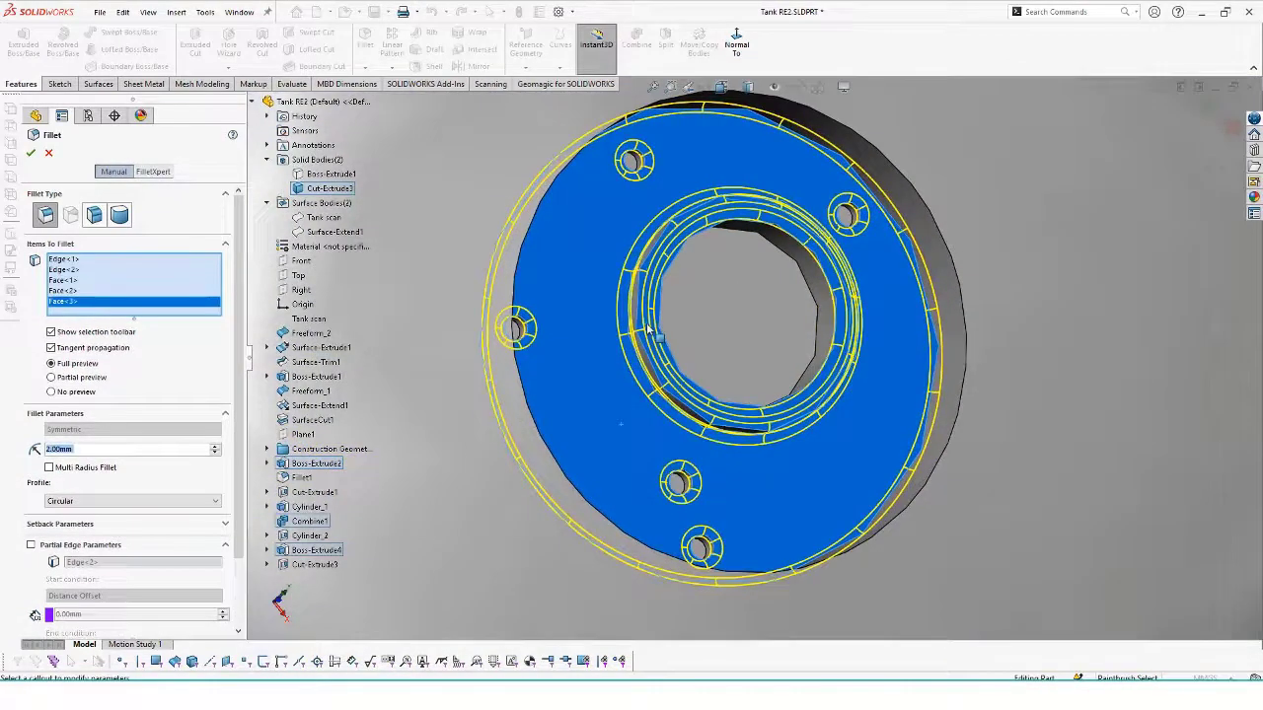
left_click(940, 228)
left_click(31, 152)
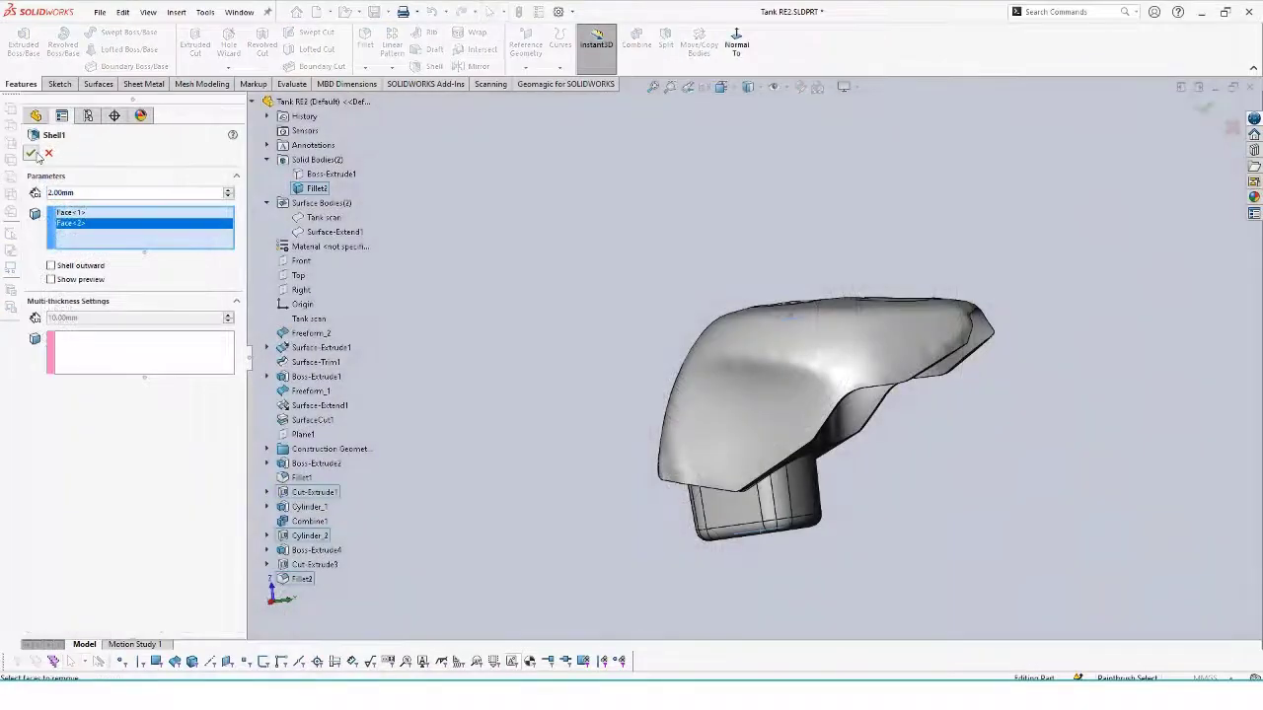
- Shell the tank body to 2 mm thickness with the two selected opening faces removed, and inspect it in a section view
left_click(30, 153)
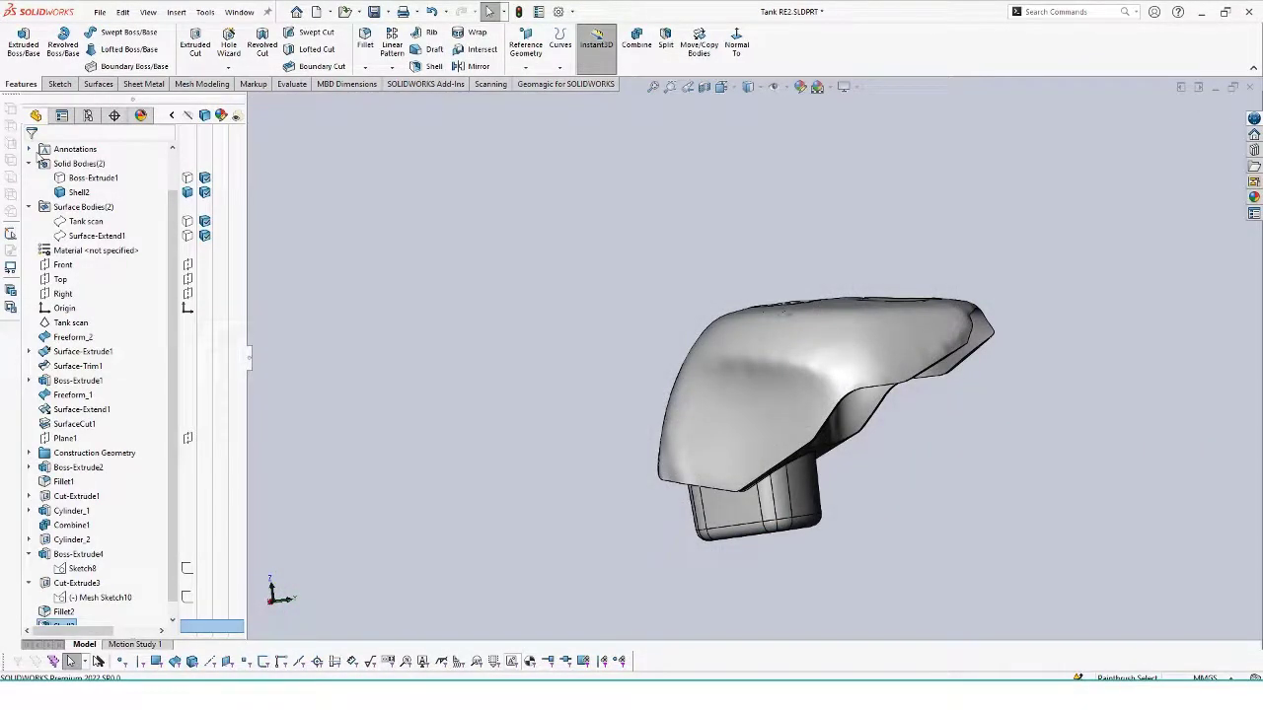
middle_click_drag(307, 346, 559, 399)
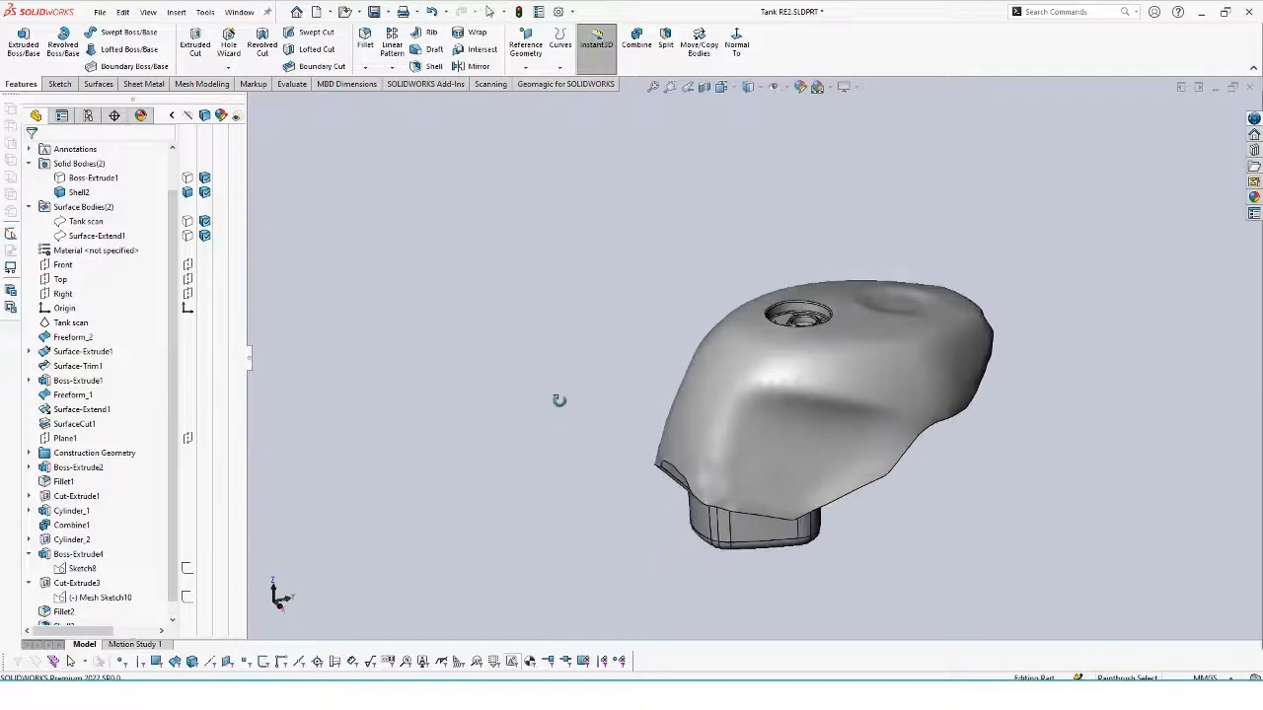
left_click(705, 86)
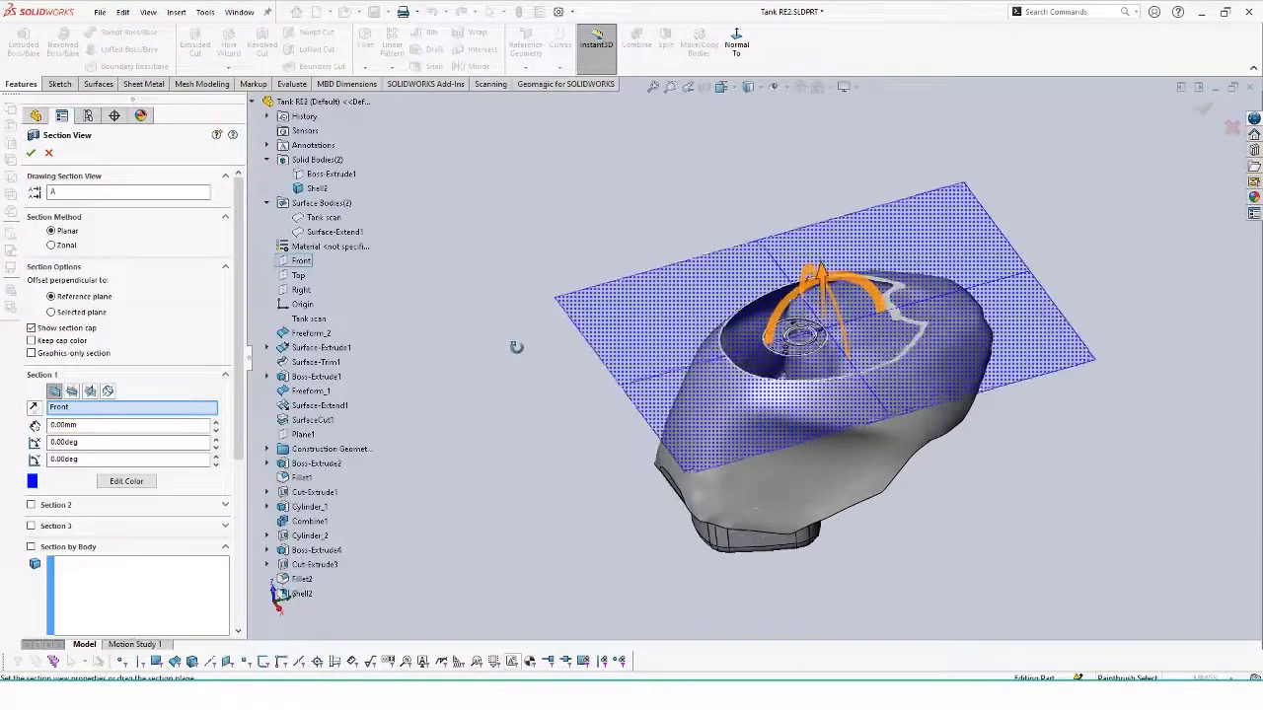
left_click_drag(809, 298, 640, 331)
- Run a deviation analysis of the filleted tank body against the tank scan and examine the color map from all sides
left_click(48, 152)
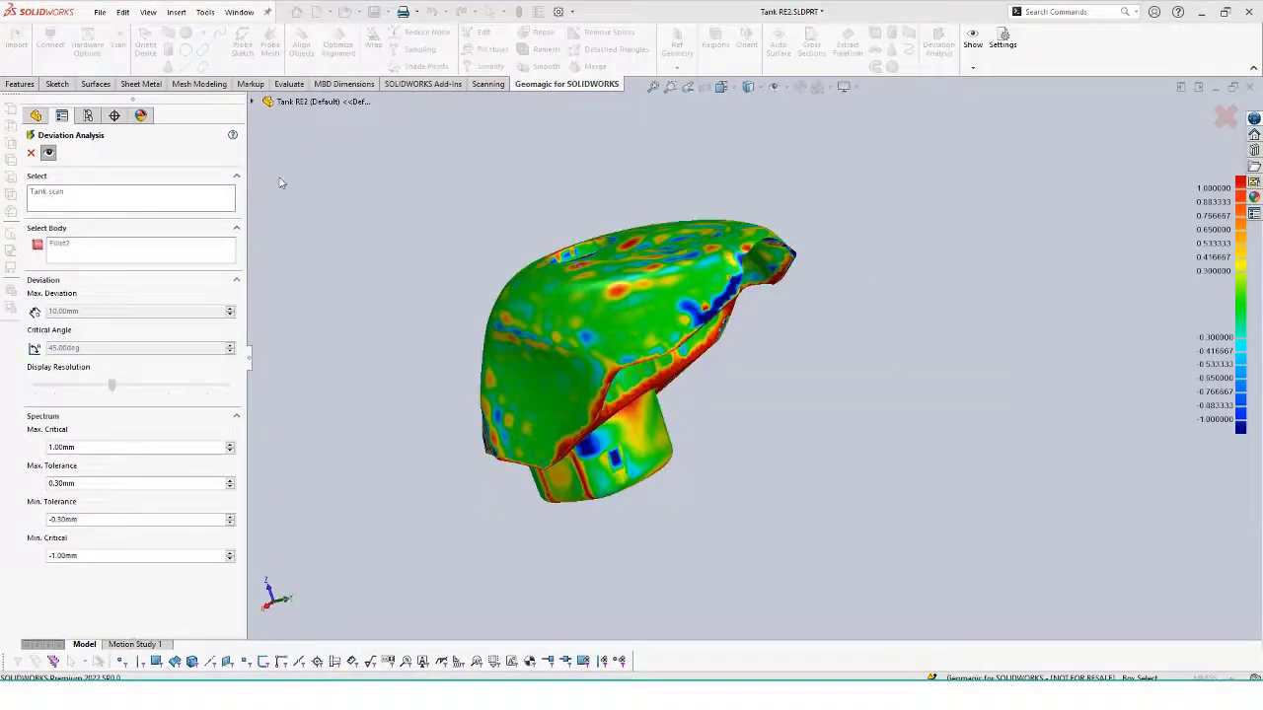
middle_click_drag(347, 238, 363, 277)
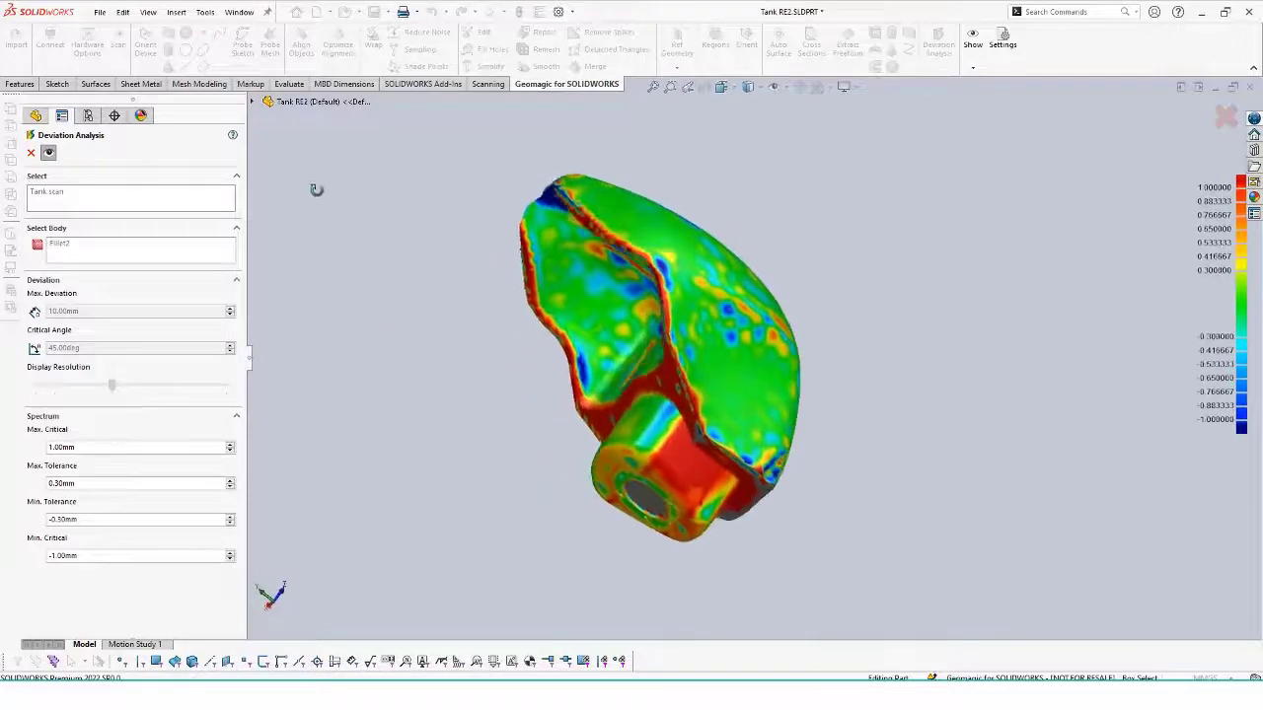
middle_click_drag(284, 138, 367, 314)
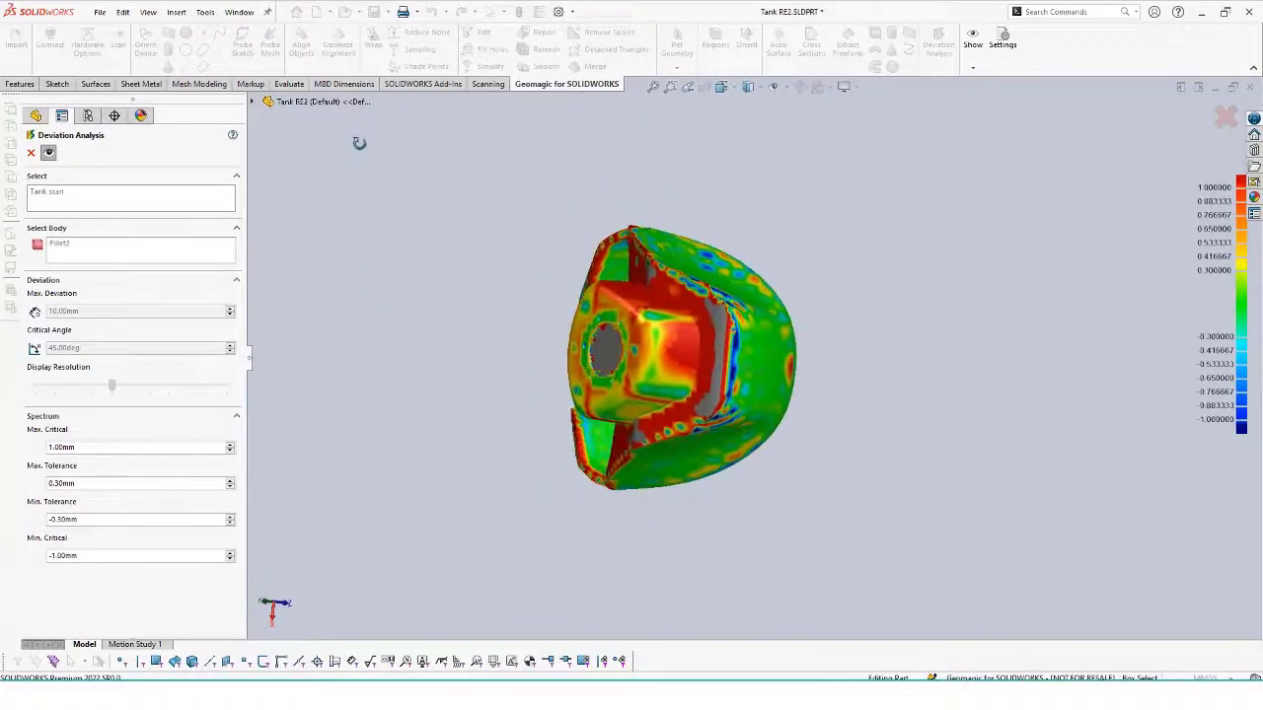
middle_click_drag(270, 213, 797, 393)
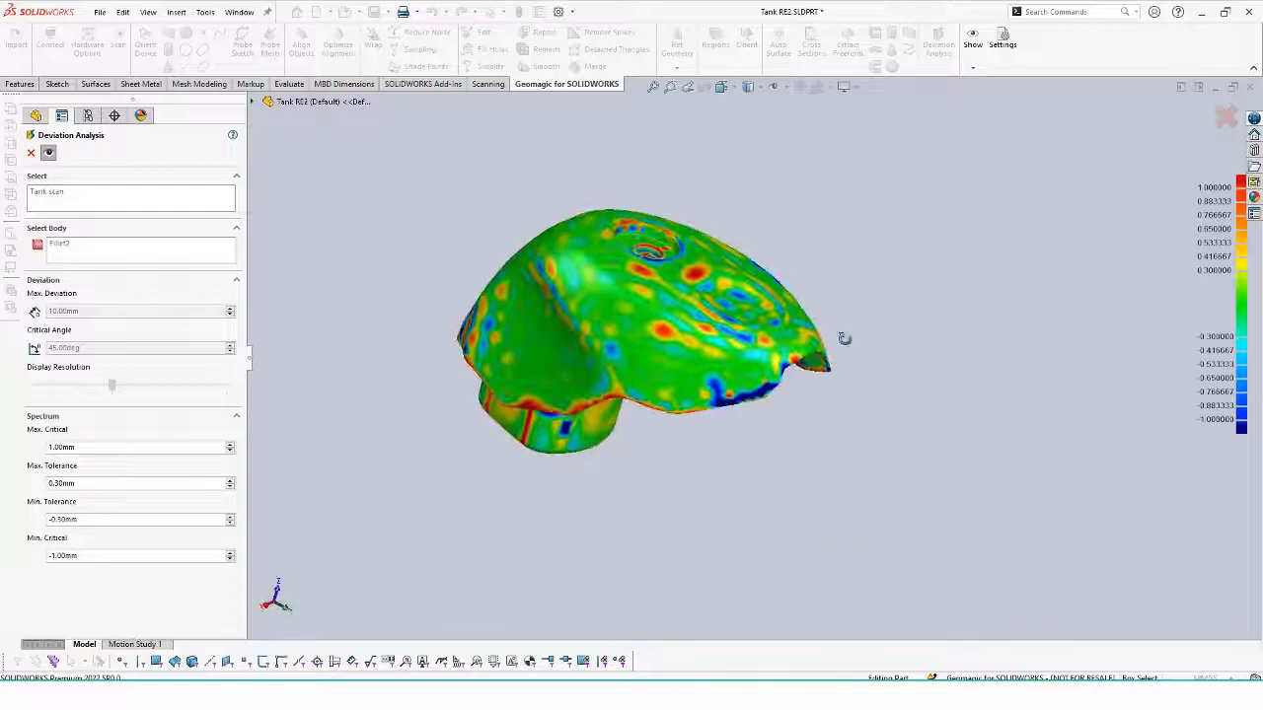